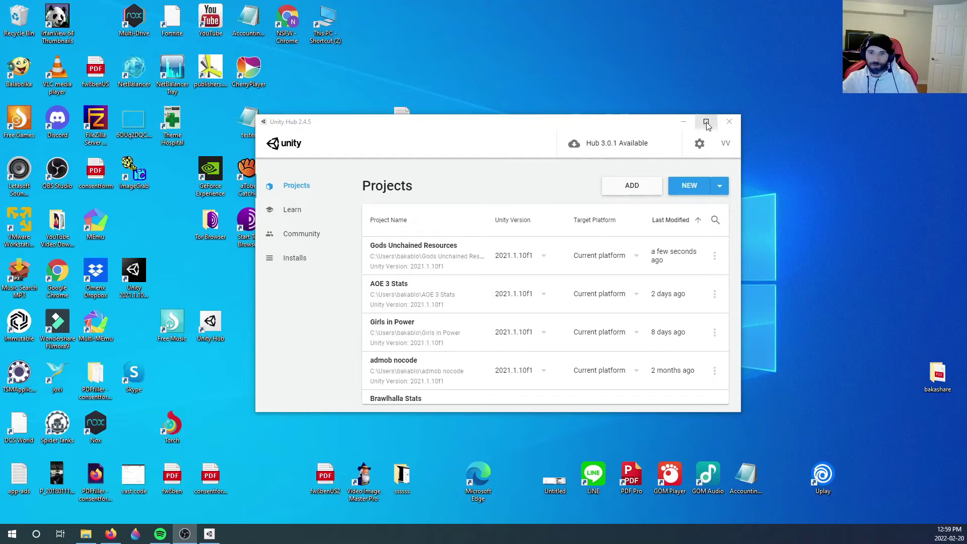
# Restart Unity Hub and open the Gods Unchained Resources project in Unity 2021.1
pyautogui.click(729, 122)
pyautogui.doubleClick(206, 327)
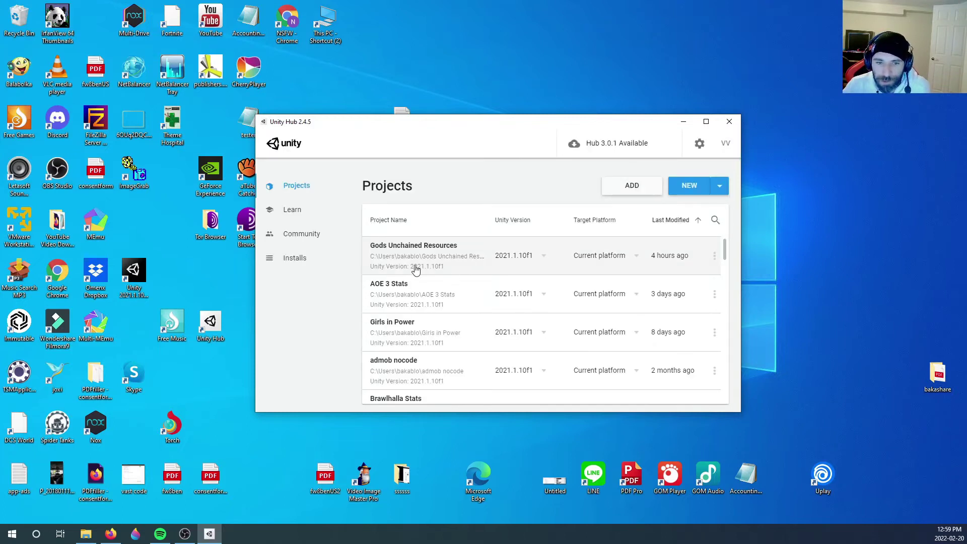
pyautogui.scroll(-5, 453, 332)
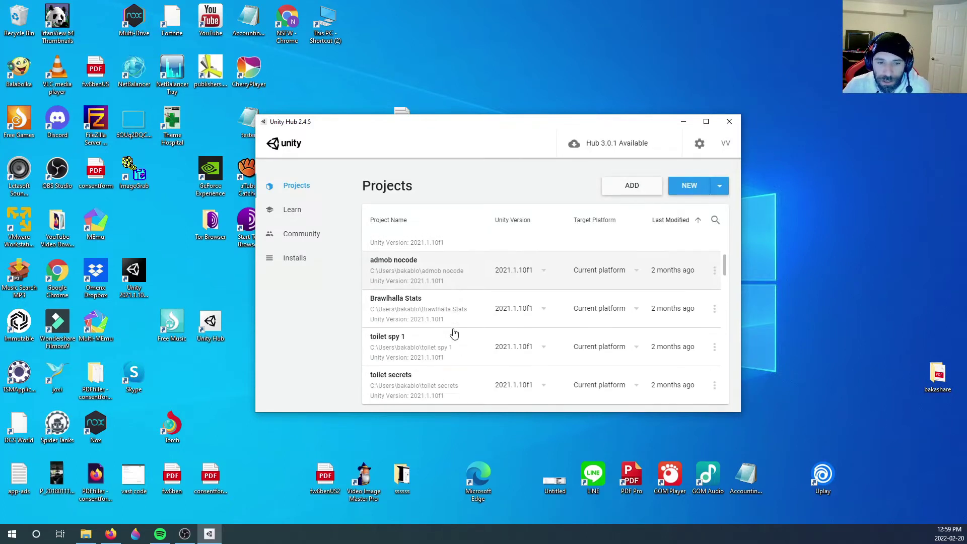
pyautogui.click(452, 334)
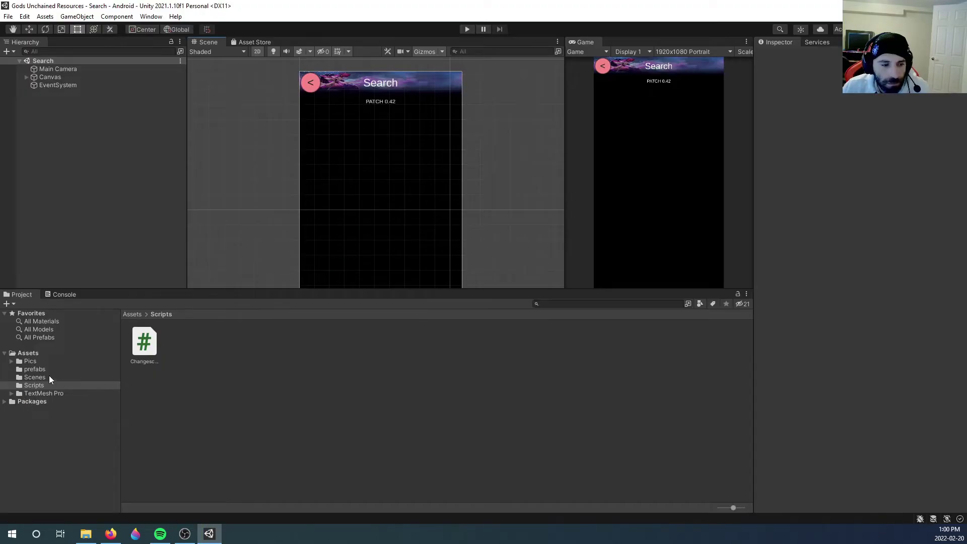
# Open the Menu scene from Assets/Scenes and zoom the Scene view out
pyautogui.click(48, 376)
pyautogui.doubleClick(220, 342)
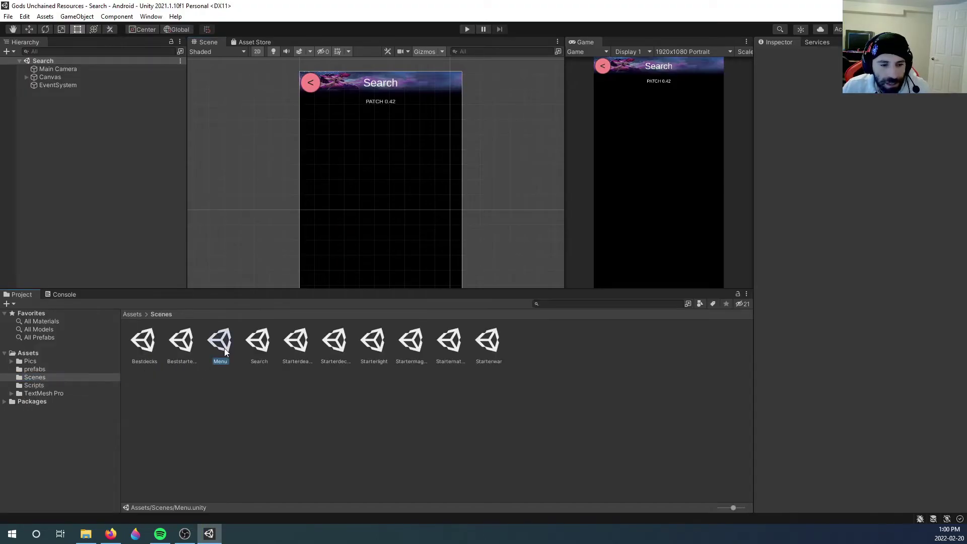
pyautogui.scroll(2, 381, 198)
pyautogui.scroll(-3, 381, 202)
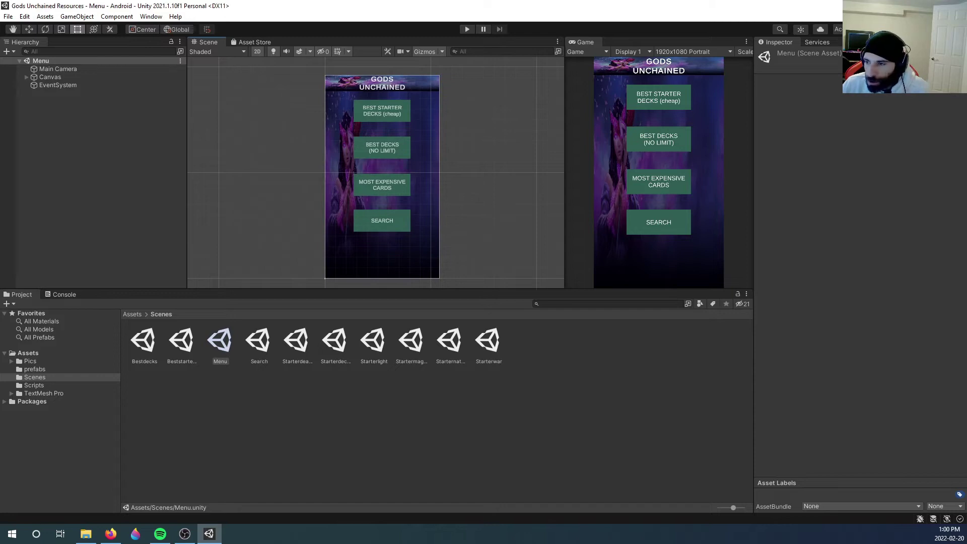
pyautogui.hotkey('alt', 'Tab')
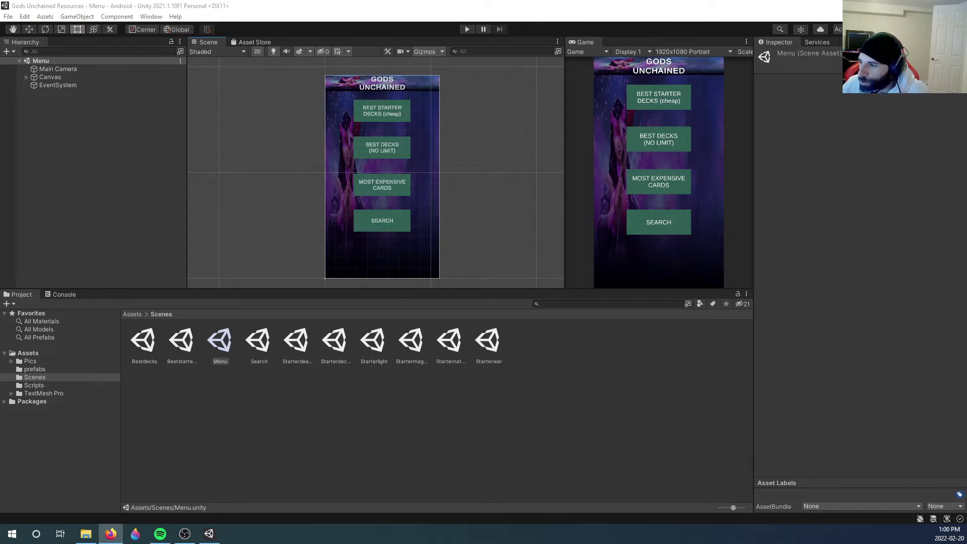
# Import all files of the GoogleMobileAds-Ad-Placements (1) custom package
pyautogui.rightClick(303, 416)
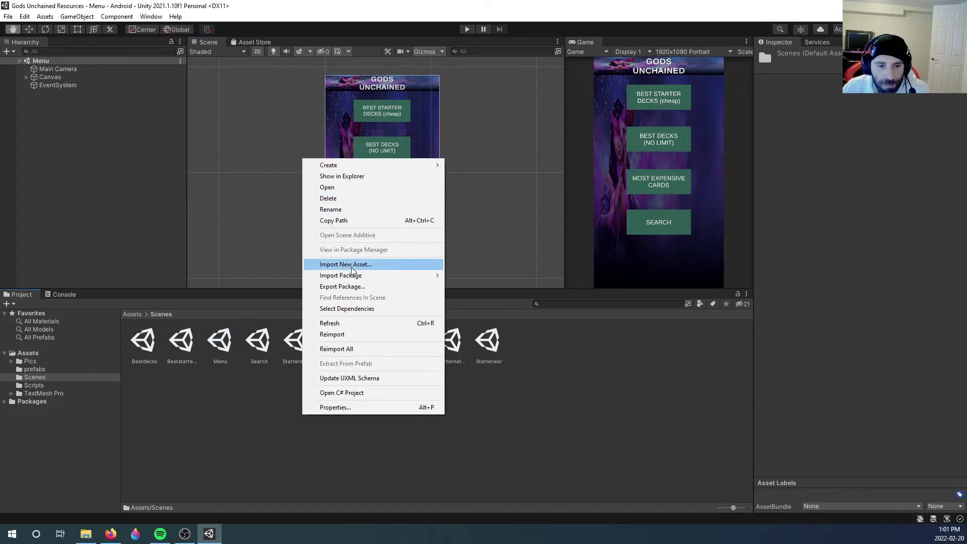
pyautogui.moveTo(352, 276)
pyautogui.click(468, 276)
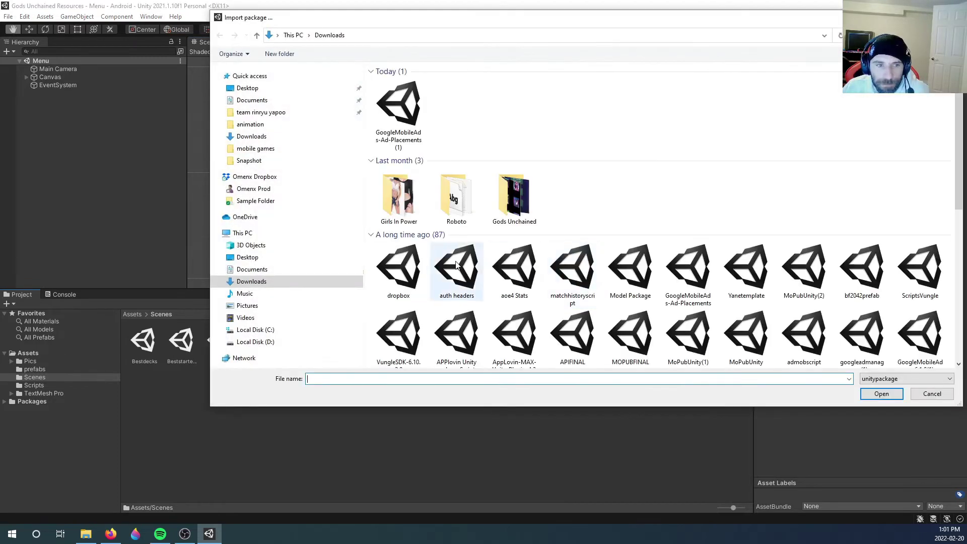
pyautogui.doubleClick(398, 106)
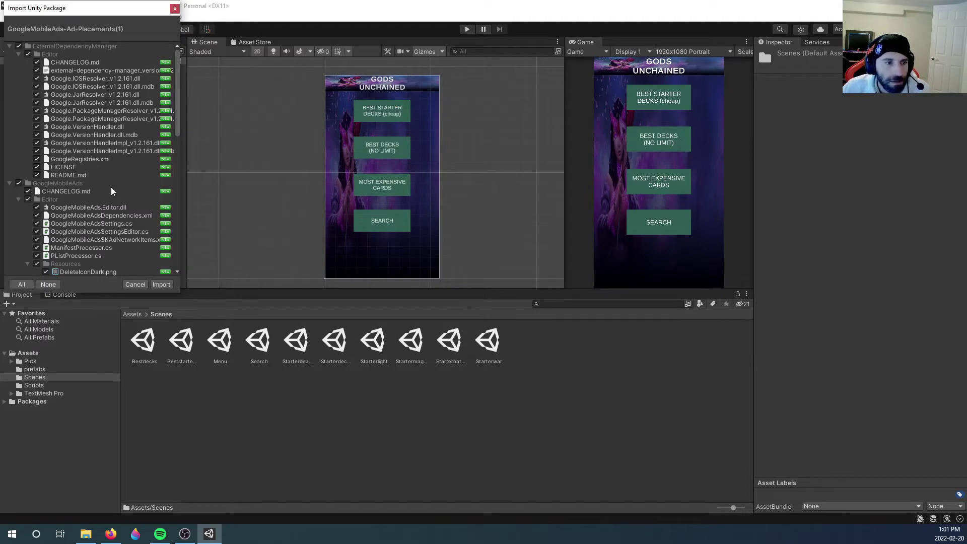
pyautogui.scroll(-10, 111, 195)
pyautogui.scroll(8, 113, 196)
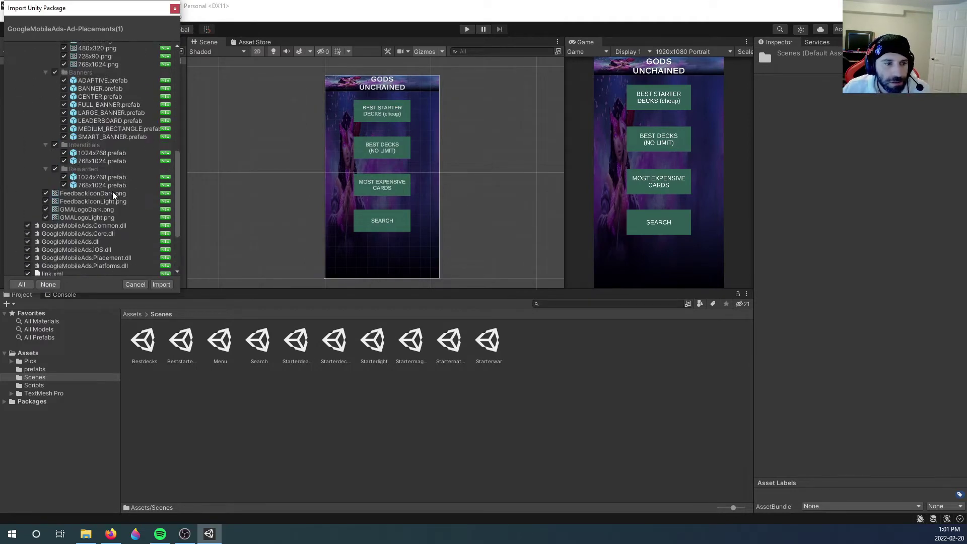
pyautogui.scroll(8, 113, 195)
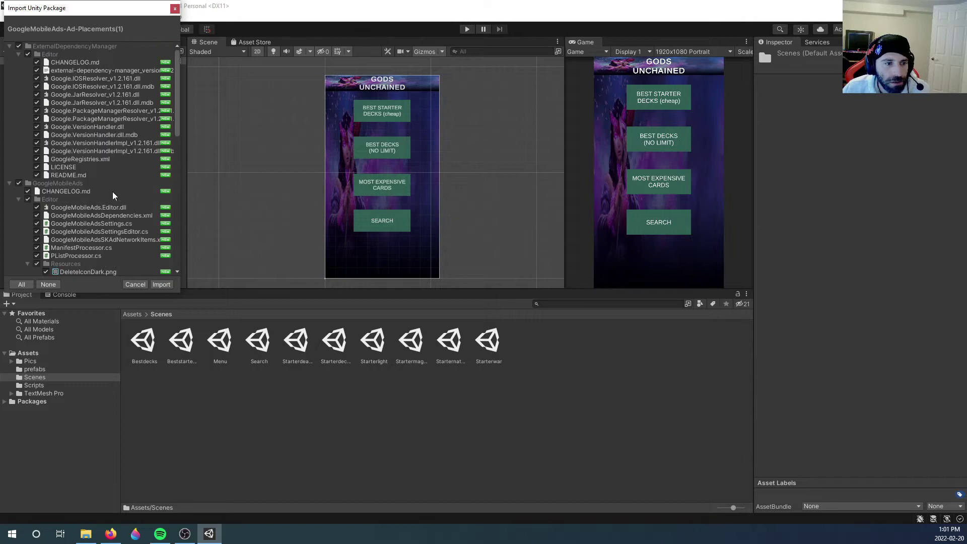
pyautogui.click(161, 284)
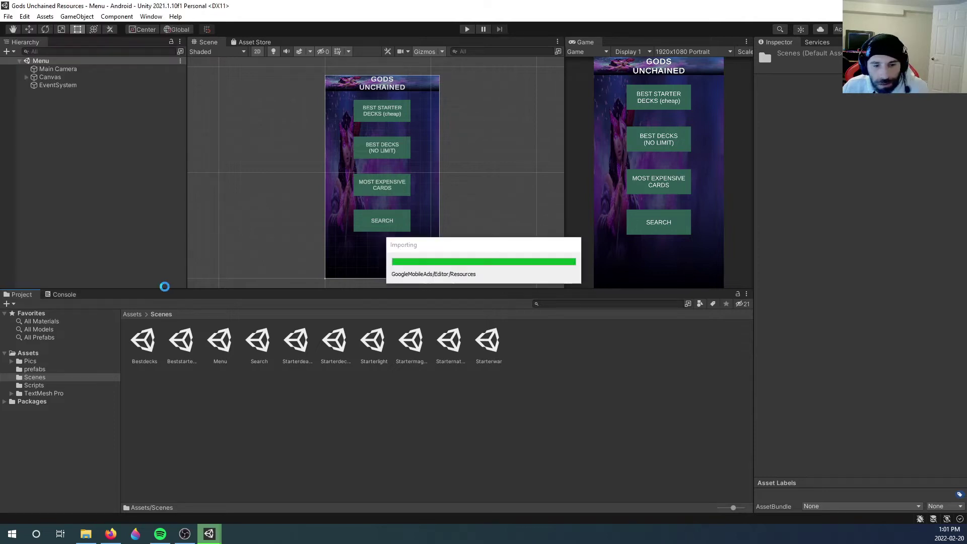
# Accept consent, enable Android auto-resolution, add the Google registry and apply the migration
pyautogui.click(556, 336)
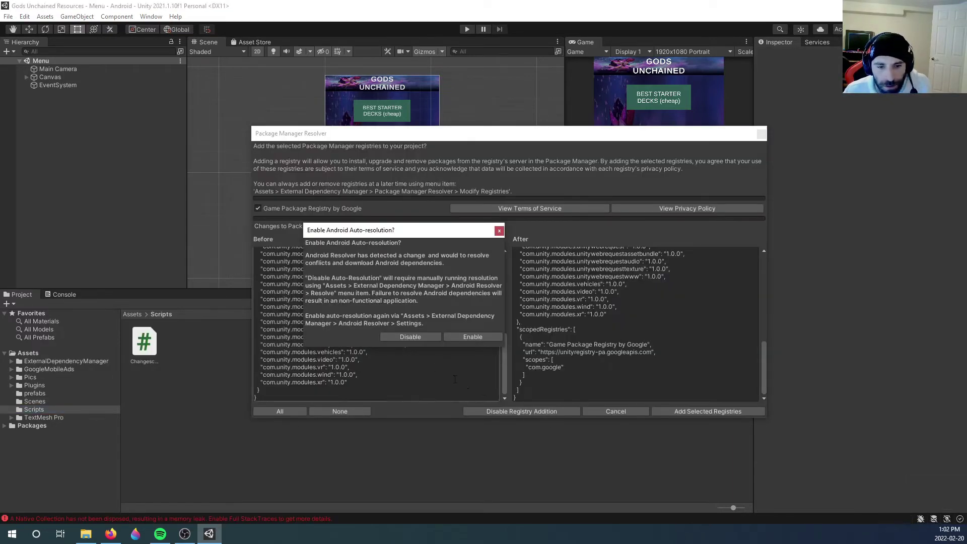
pyautogui.click(464, 334)
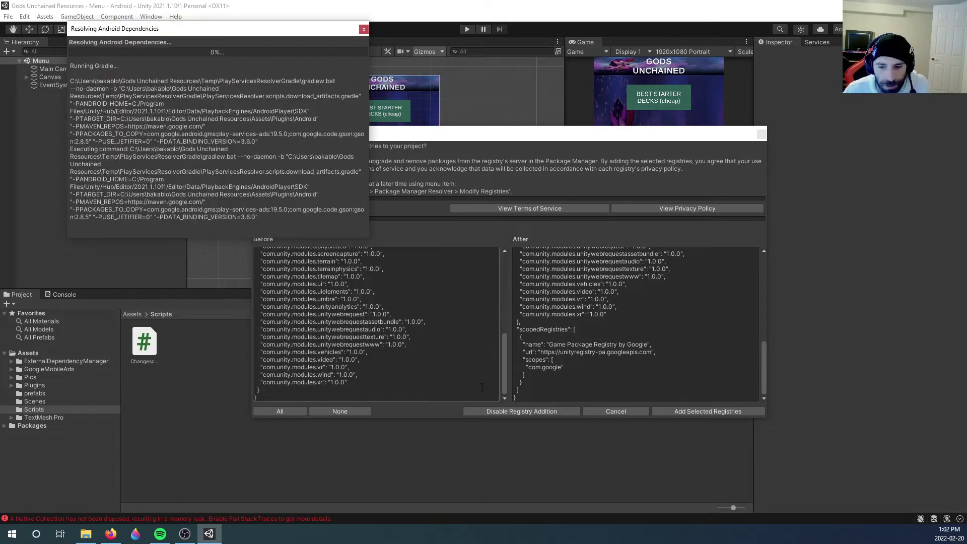
pyautogui.click(706, 410)
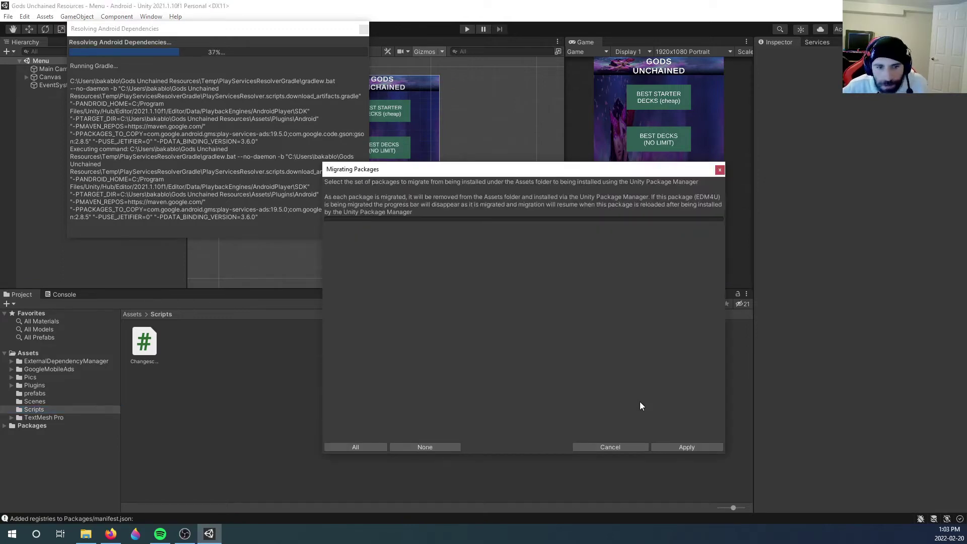
pyautogui.click(679, 445)
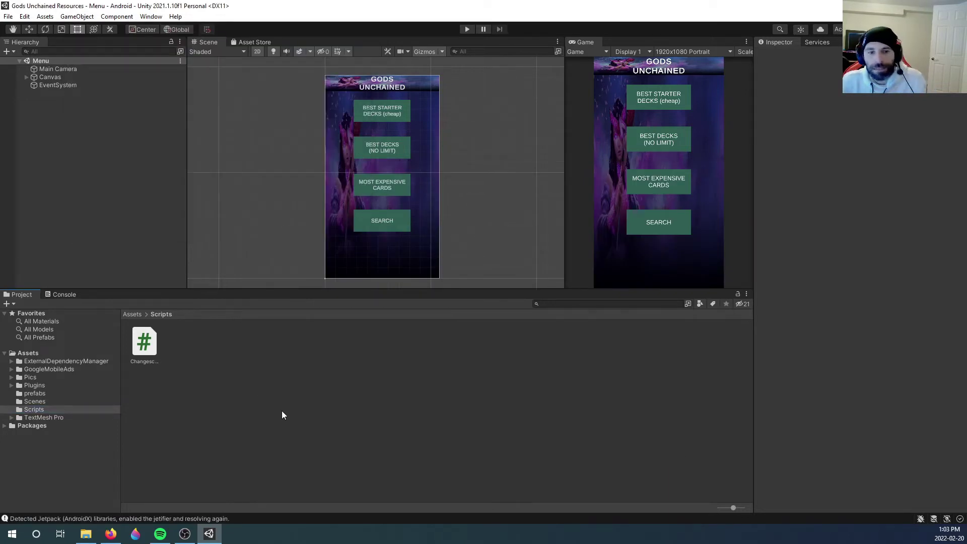
# Create a C# script named GoogleAds in the Assets/Scripts folder
pyautogui.rightClick(228, 380)
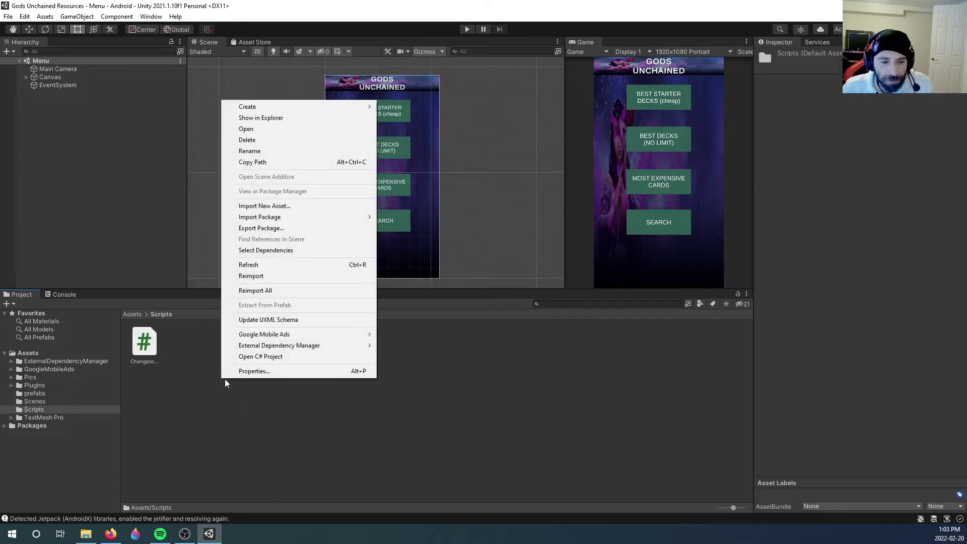
pyautogui.click(199, 395)
pyautogui.click(71, 409)
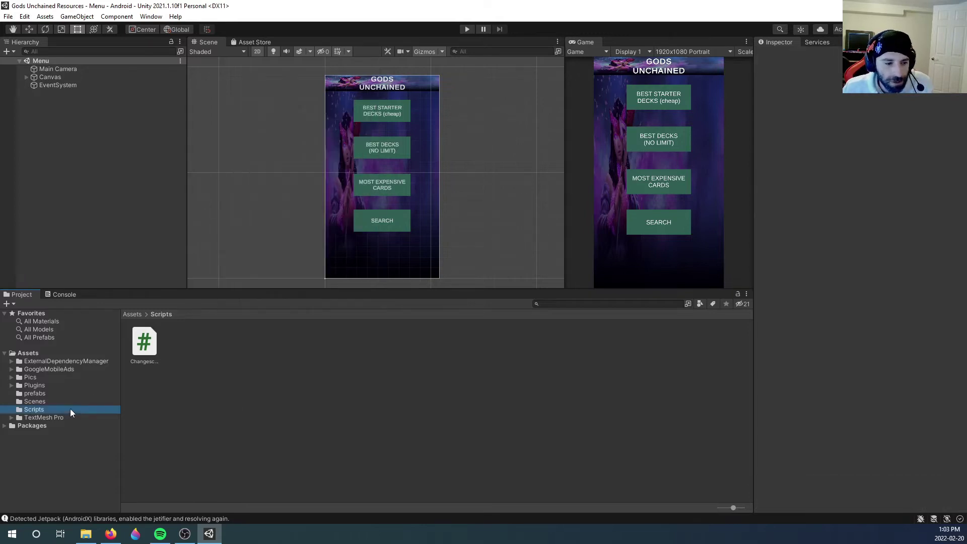
pyautogui.rightClick(217, 402)
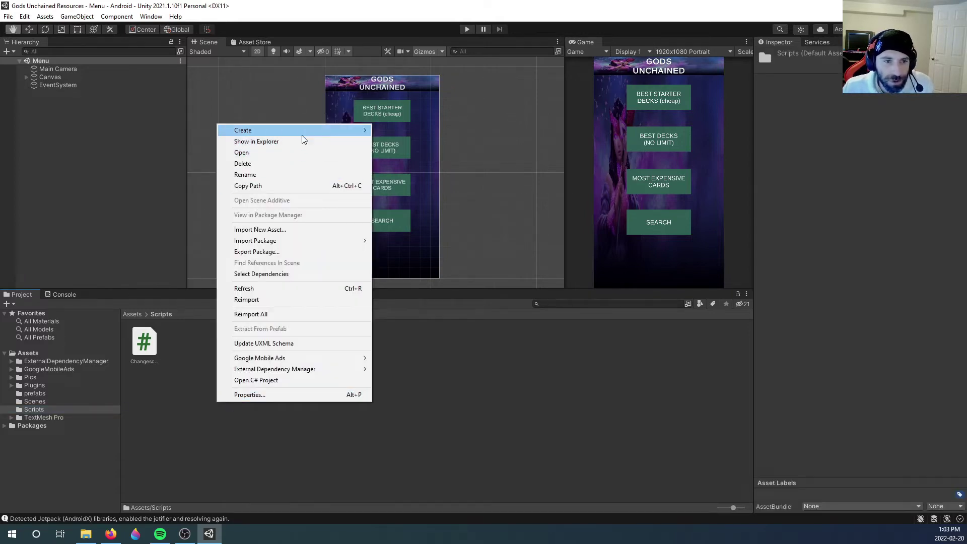
pyautogui.moveTo(306, 134)
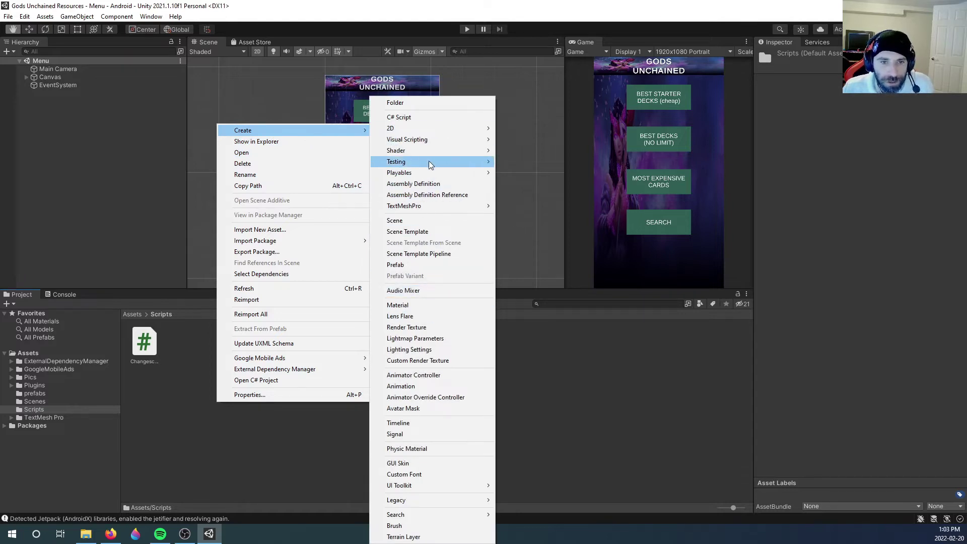
pyautogui.click(428, 117)
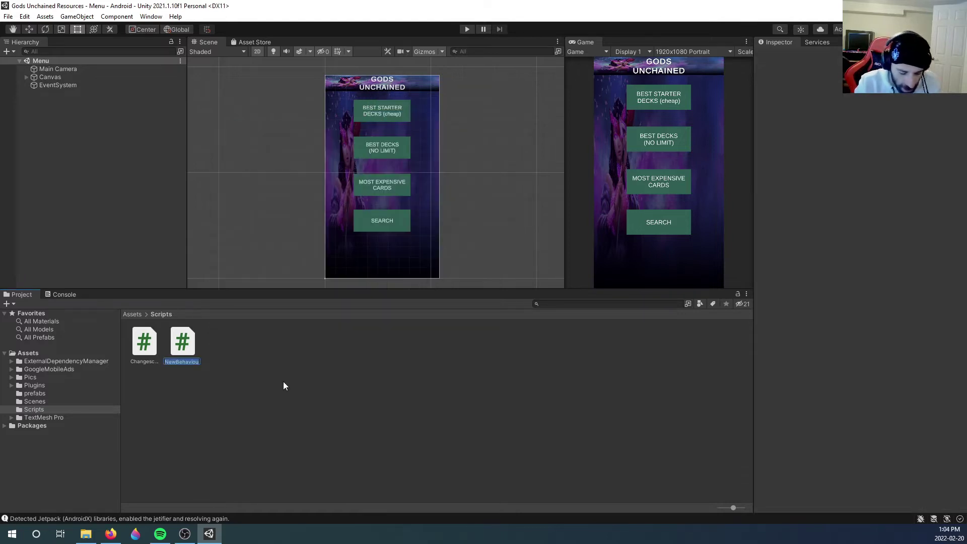
pyautogui.write('Goo')
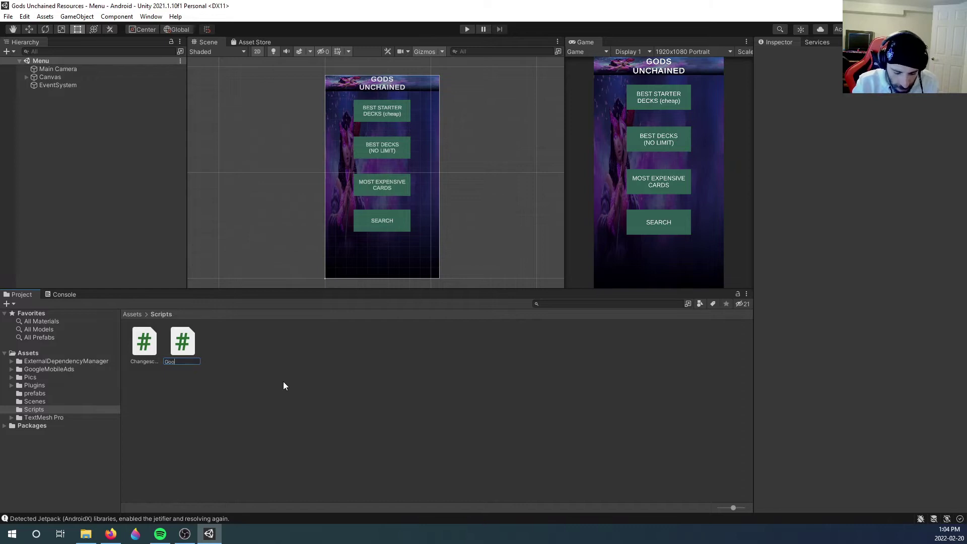
pyautogui.write('gleAds')
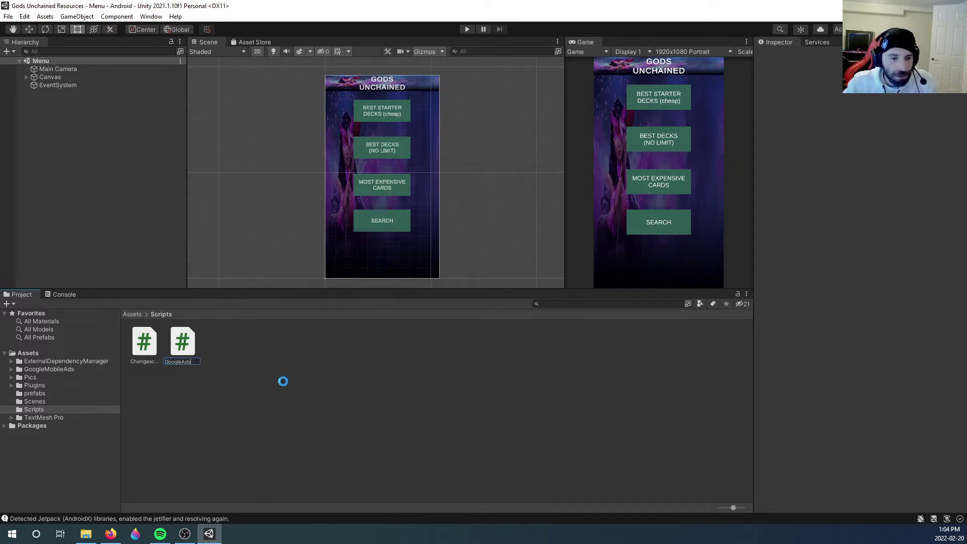
pyautogui.press('Return')
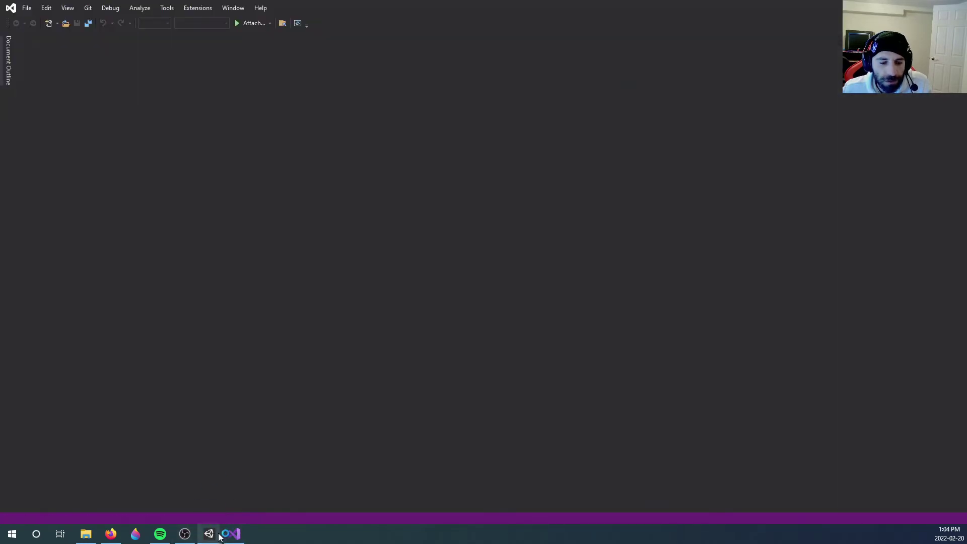
# In Unity, dismiss the scoped registry notice and close Project Settings
pyautogui.moveTo(209, 533)
pyautogui.click(184, 489)
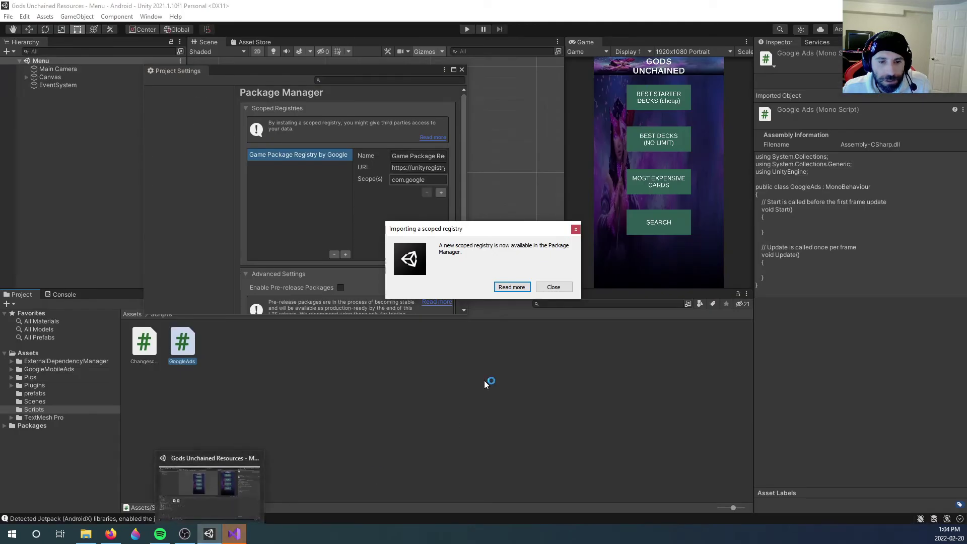
pyautogui.click(547, 287)
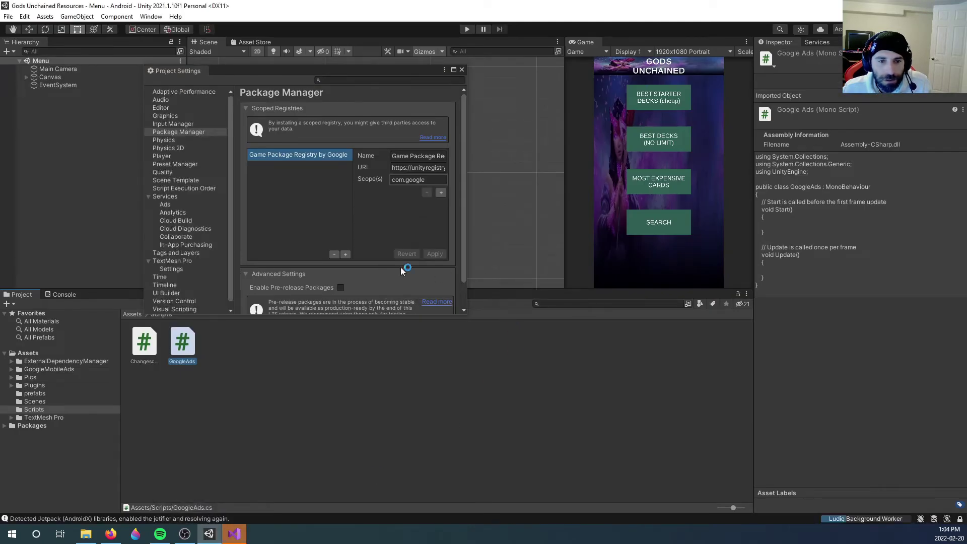
pyautogui.click(462, 68)
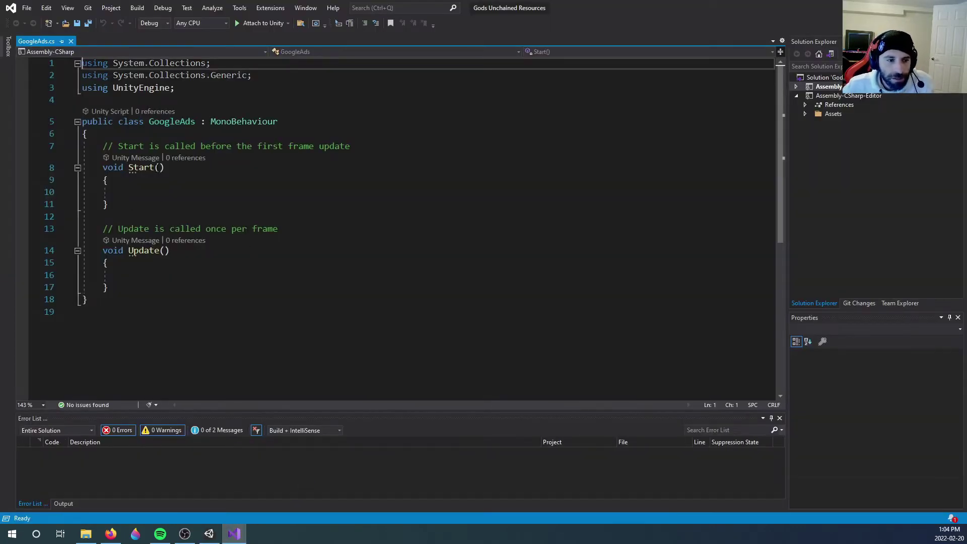
# Rename Start to Awake and paste the MobileAds.Initialize block inside it
pyautogui.doubleClick(141, 168)
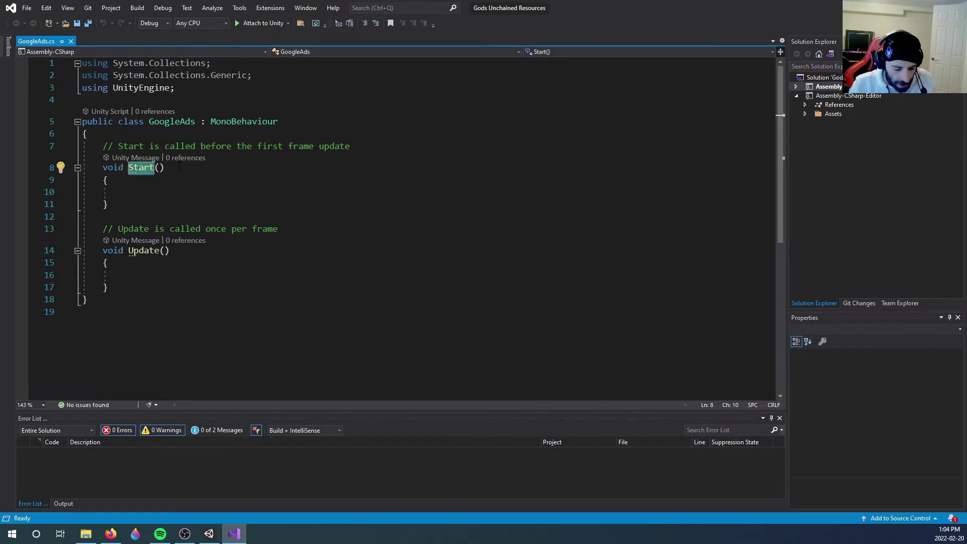
pyautogui.write('Awake')
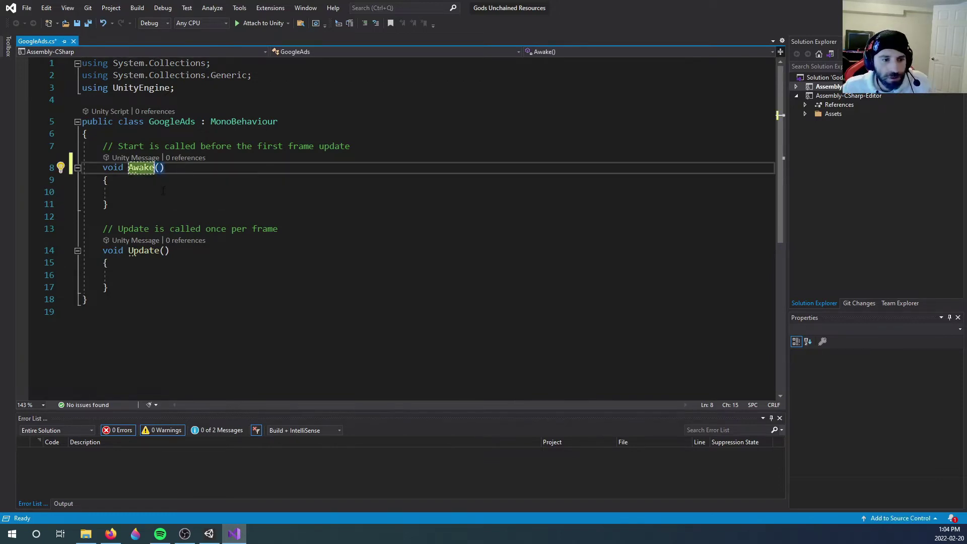
pyautogui.click(163, 190)
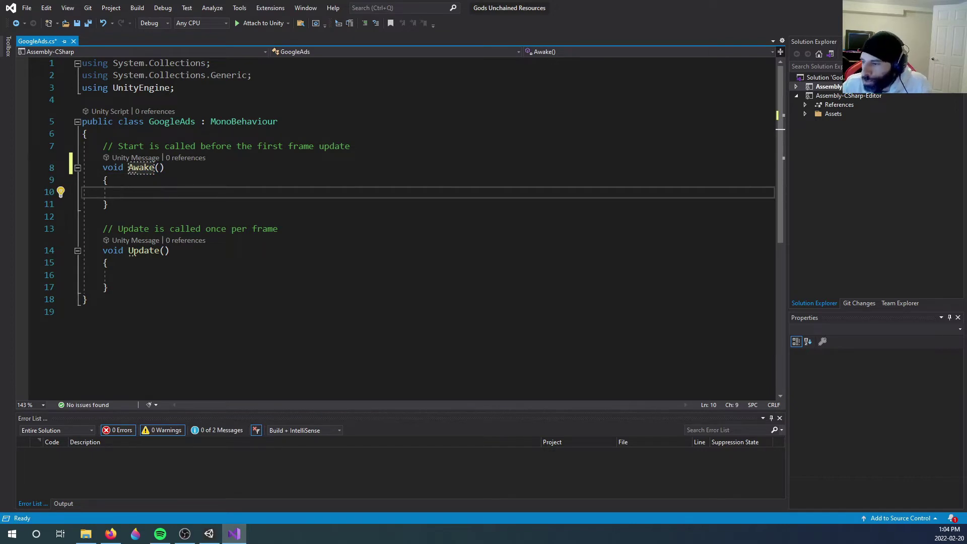
pyautogui.hotkey('alt', 'Tab')
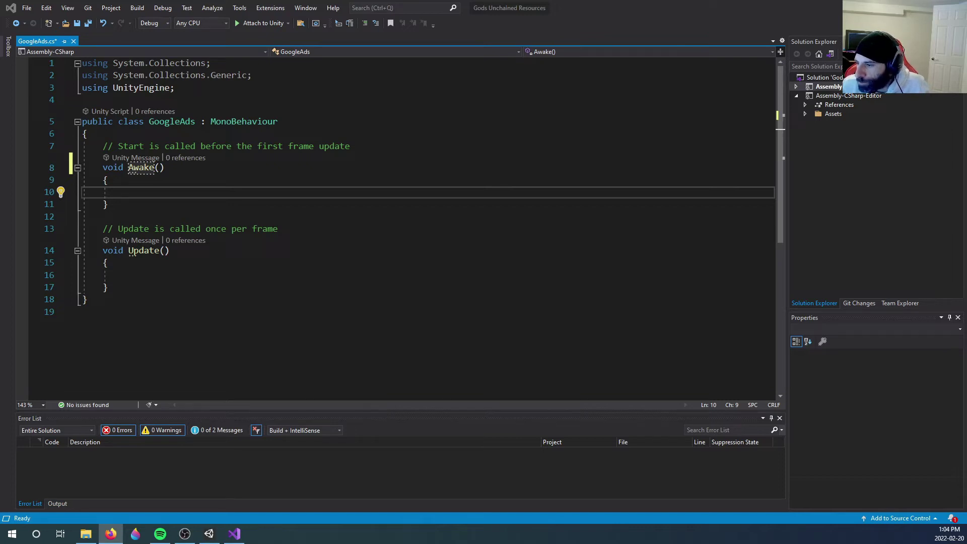
pyautogui.click(177, 190)
pyautogui.write('MobileAds.Initialize((initStatus) => {     // SDK initialization is complete });')
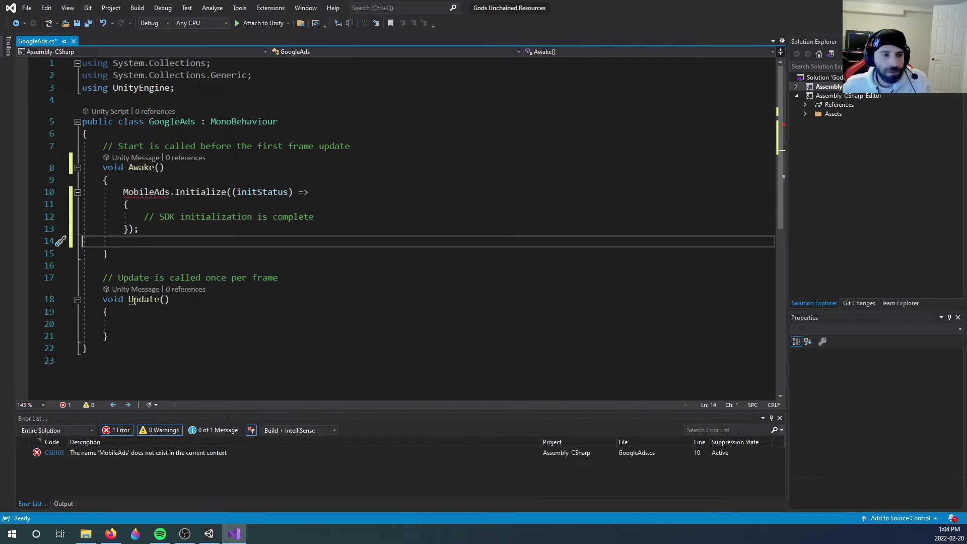
# Add 'using GoogleMobileAds.Api;' below the UnityEngine import and save the script
pyautogui.click(199, 87)
pyautogui.press('Return')
pyautogui.write('u')
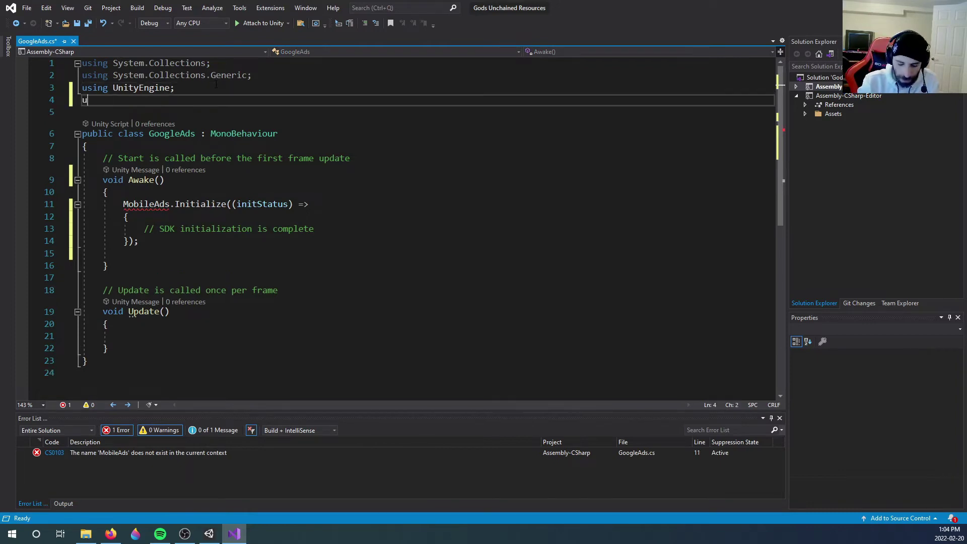
pyautogui.write('sing Googl')
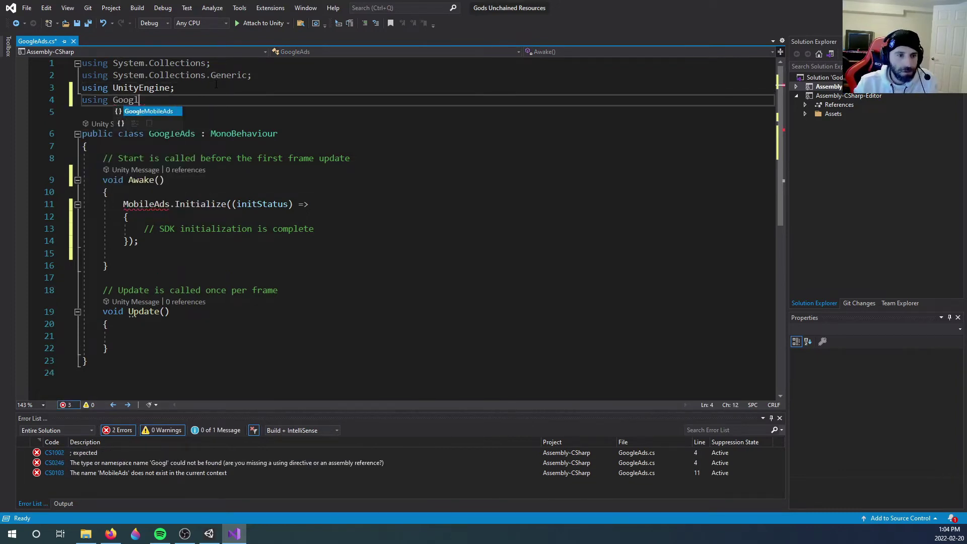
pyautogui.press('Tab')
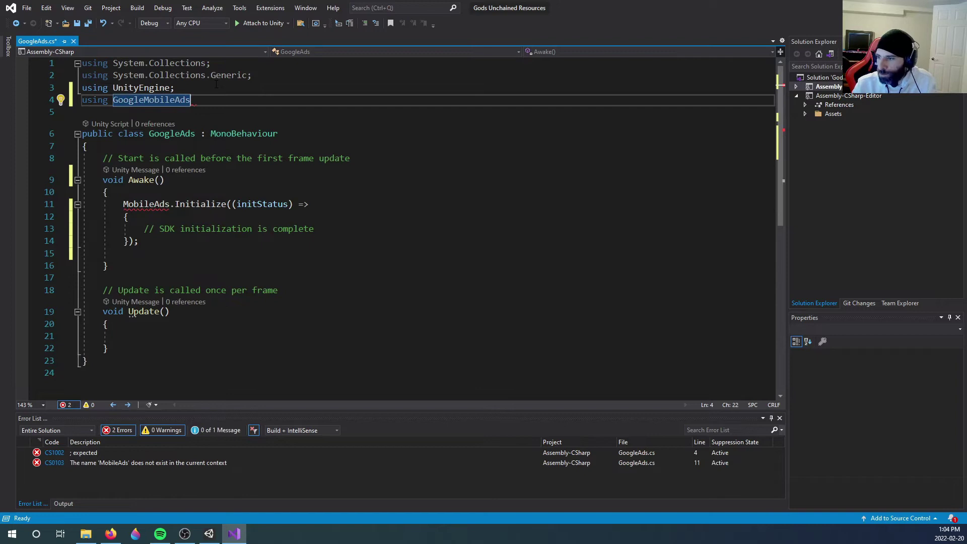
pyautogui.write('.Api;')
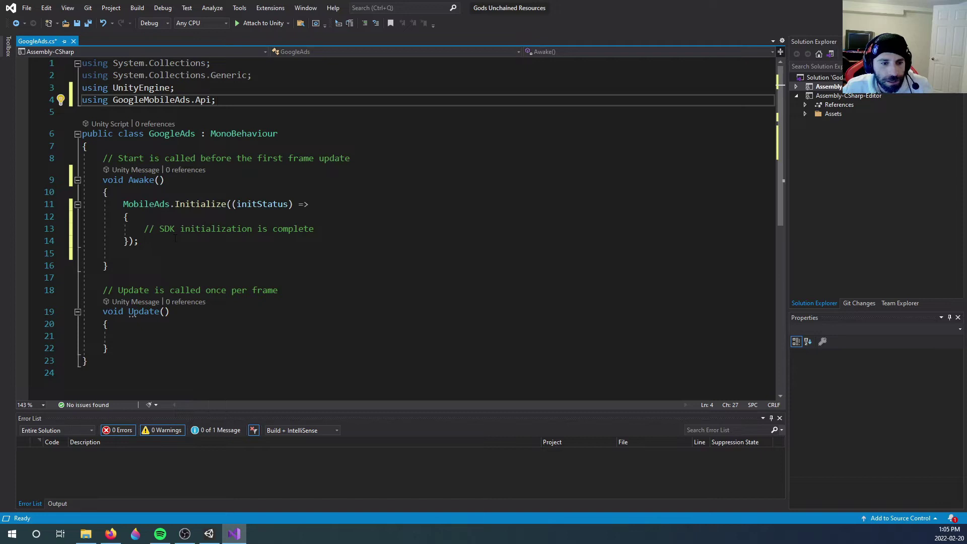
pyautogui.click(78, 25)
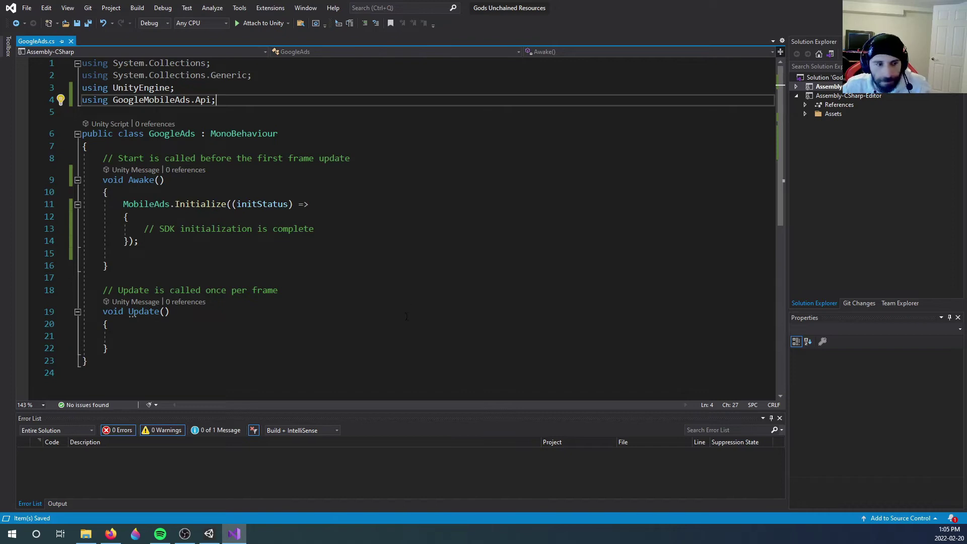
pyautogui.click(210, 535)
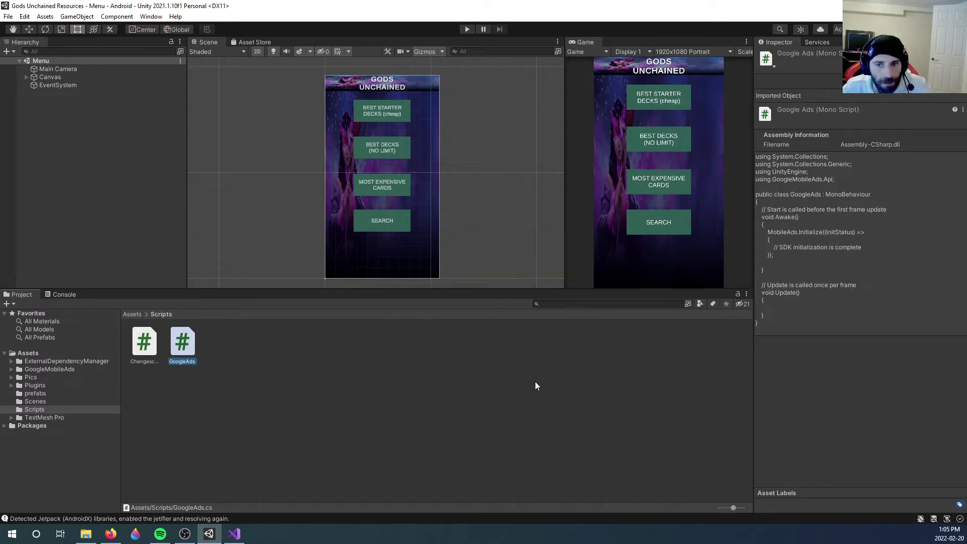
# Drag GoogleAds.cs from the Scripts folder onto Main Camera in the Hierarchy
pyautogui.moveTo(188, 349); pyautogui.dragTo(65, 68)
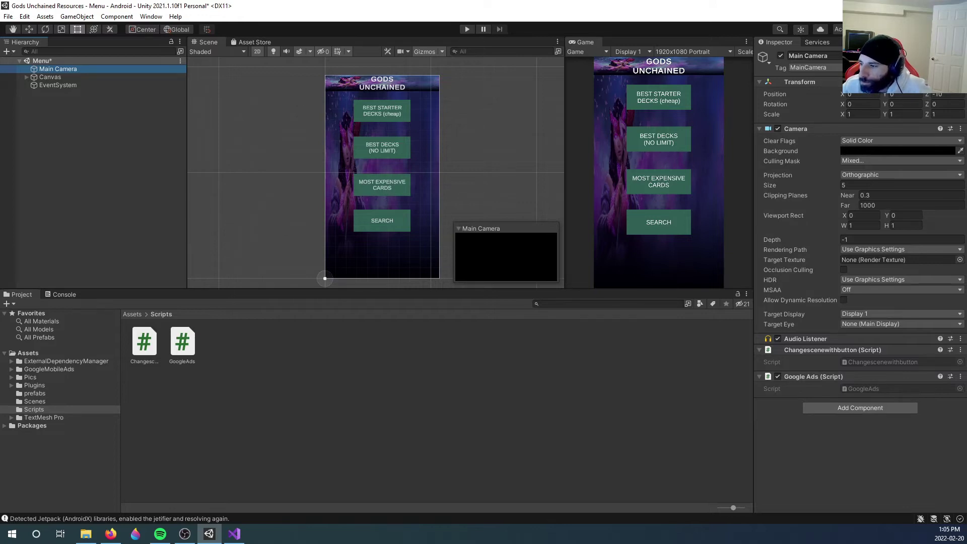
# Create the Google Mobile Ads settings asset and tick Google AdMob Enabled
pyautogui.click(44, 17)
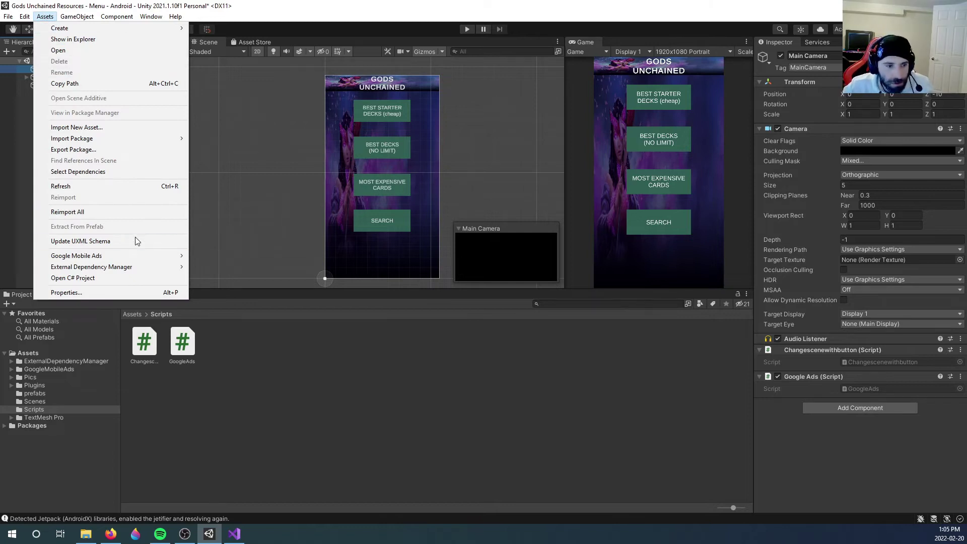
pyautogui.moveTo(126, 255)
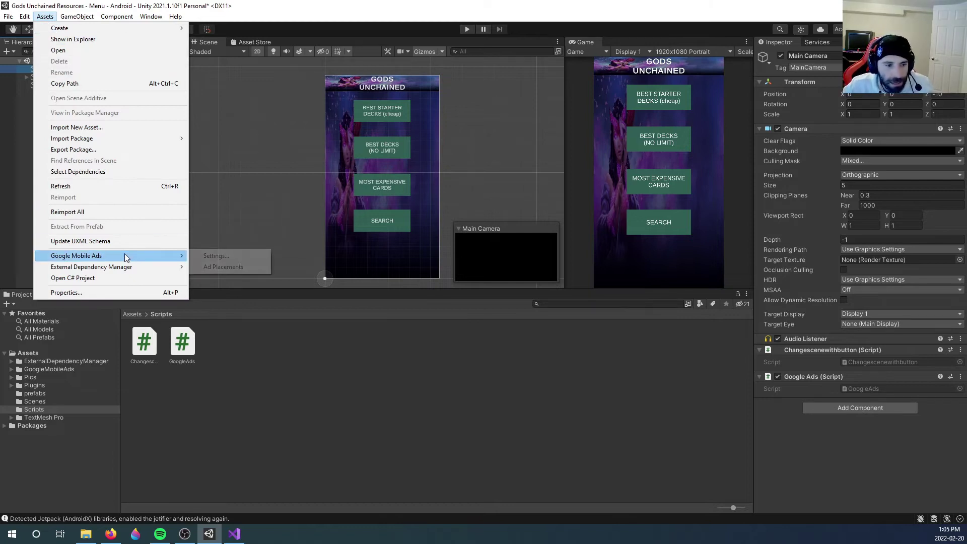
pyautogui.click(238, 267)
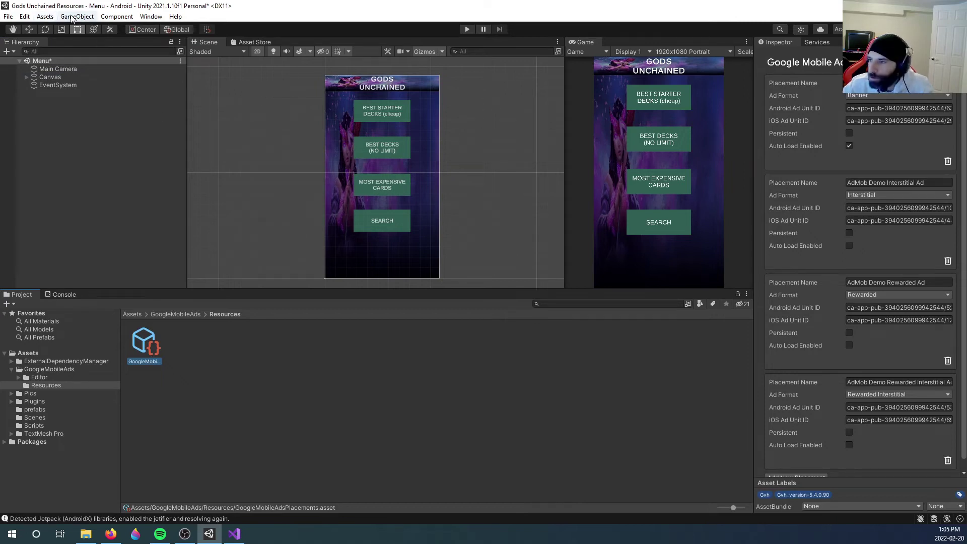
pyautogui.click(45, 17)
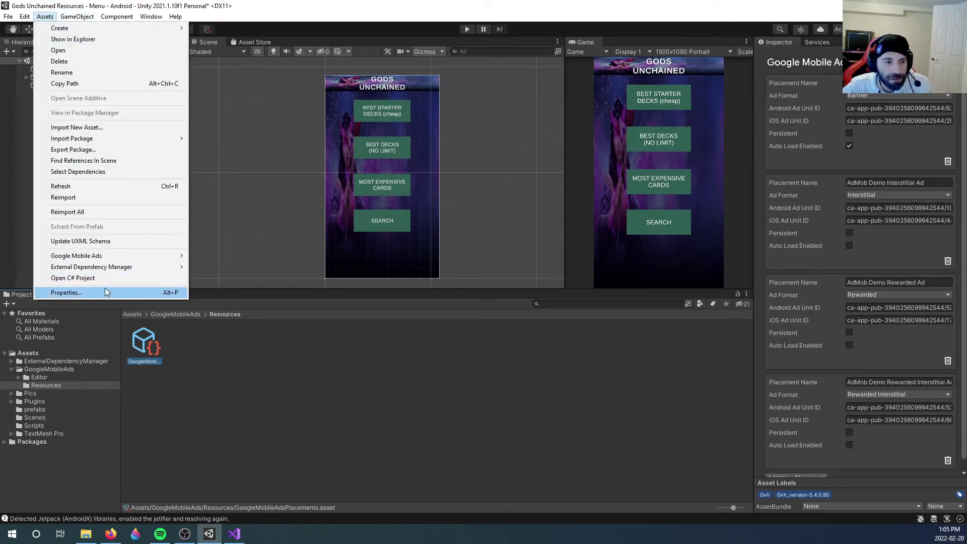
pyautogui.moveTo(108, 257)
pyautogui.click(212, 255)
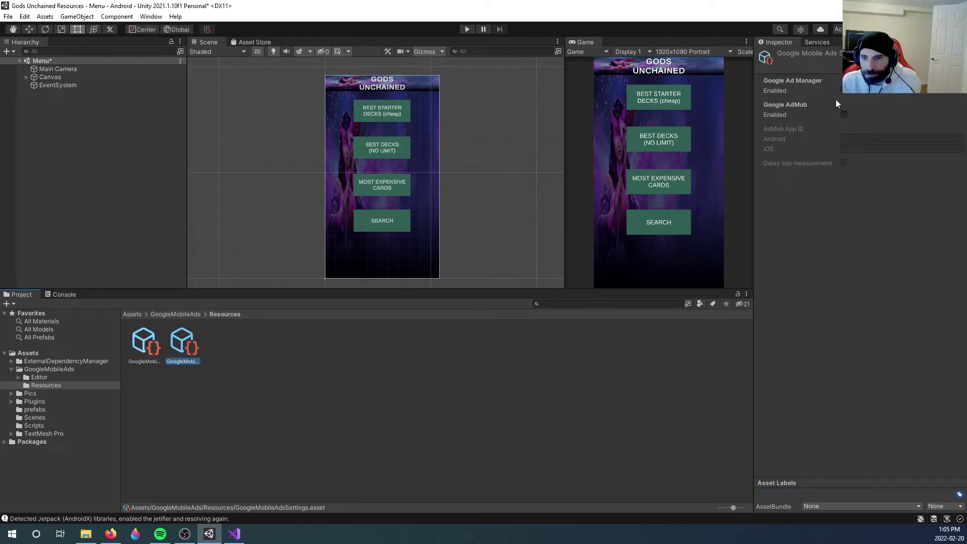
pyautogui.click(844, 114)
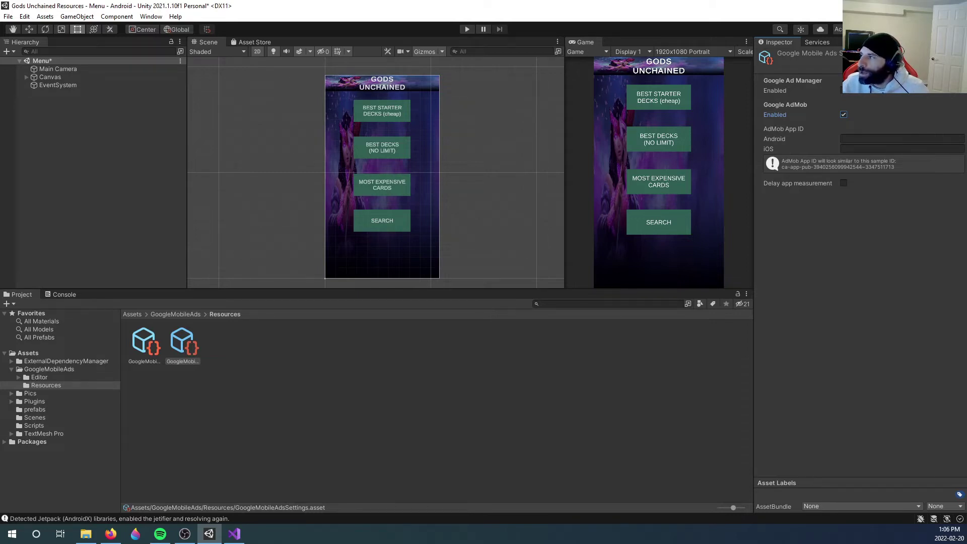
# Paste the Android AdMob App ID from the browser, leaving the iOS ID empty
pyautogui.hotkey('alt', 'Tab')
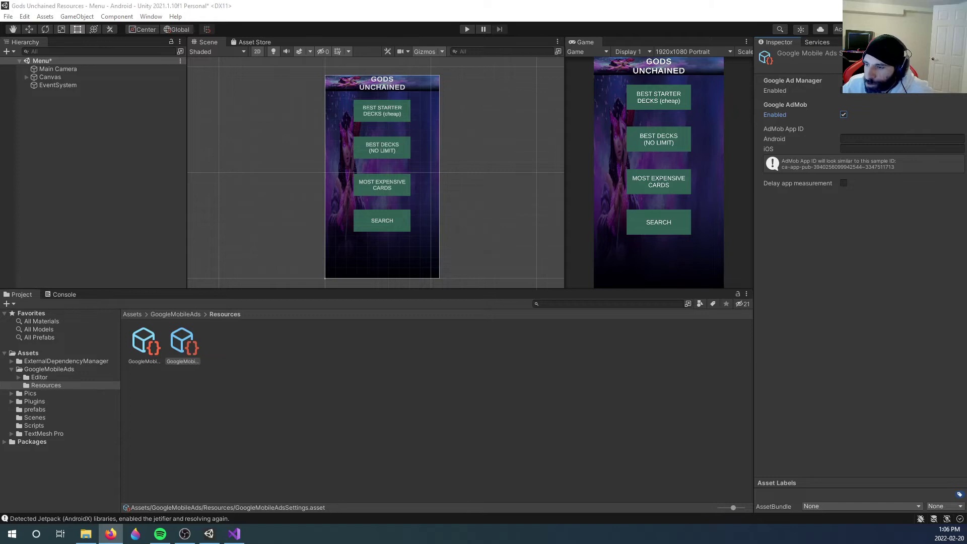
pyautogui.click(867, 139)
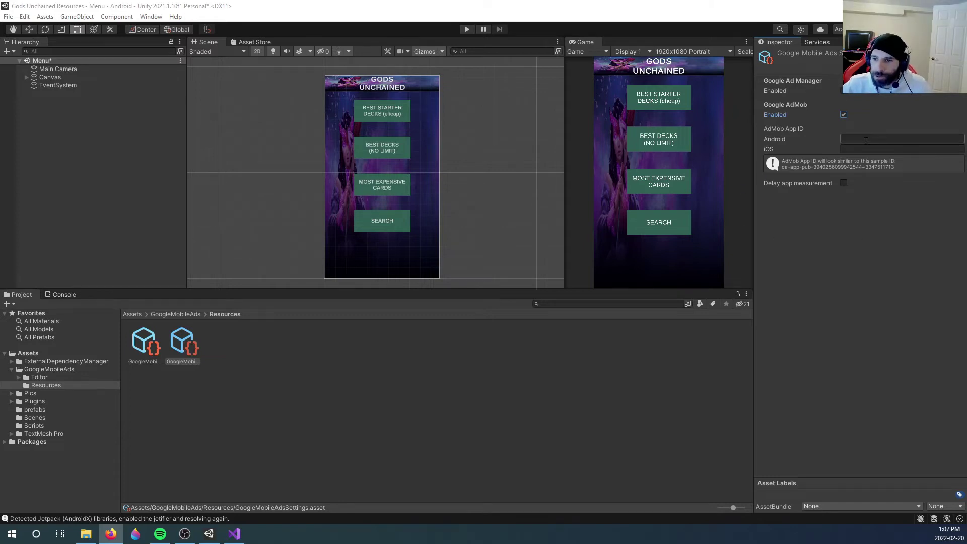
pyautogui.hotkey('ctrl', 'v')
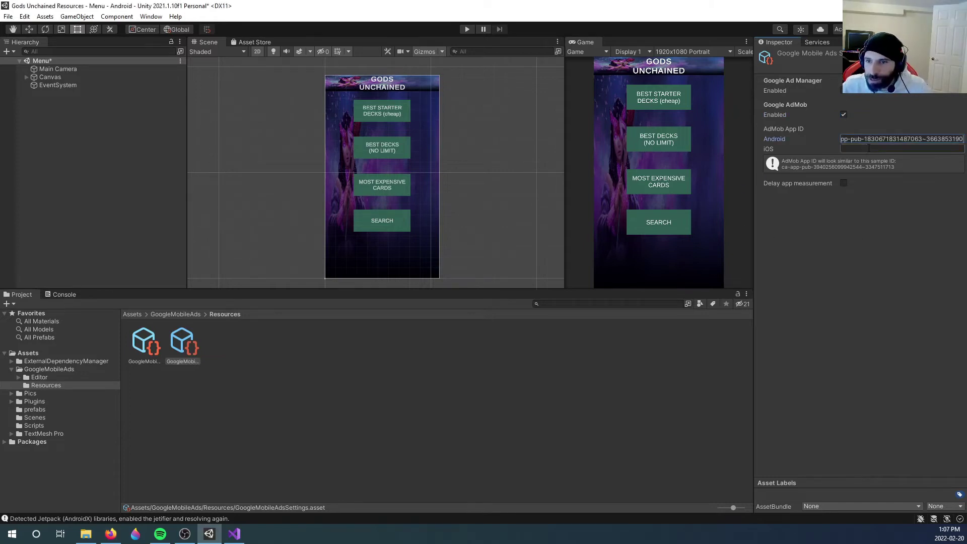
pyautogui.click(870, 151)
pyautogui.click(848, 242)
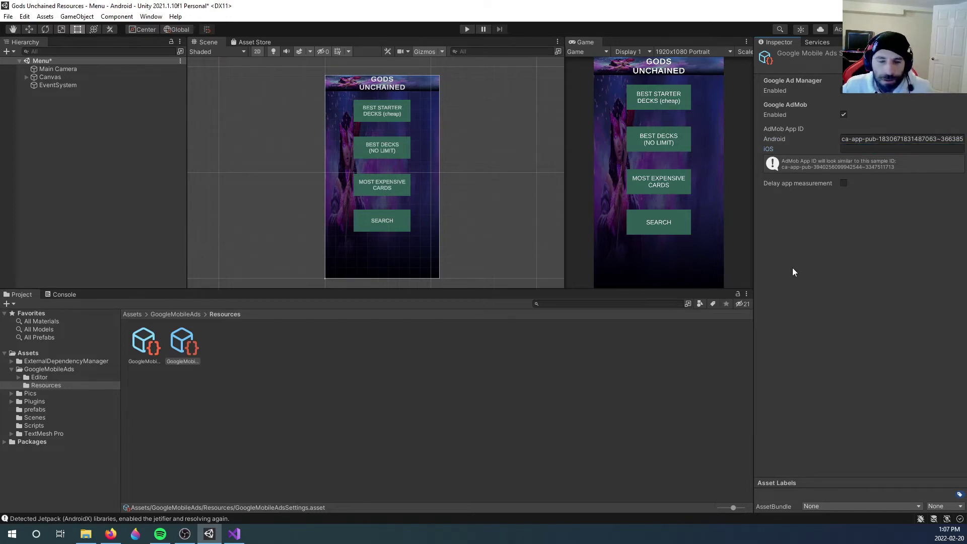
pyautogui.hotkey('alt', 'Tab')
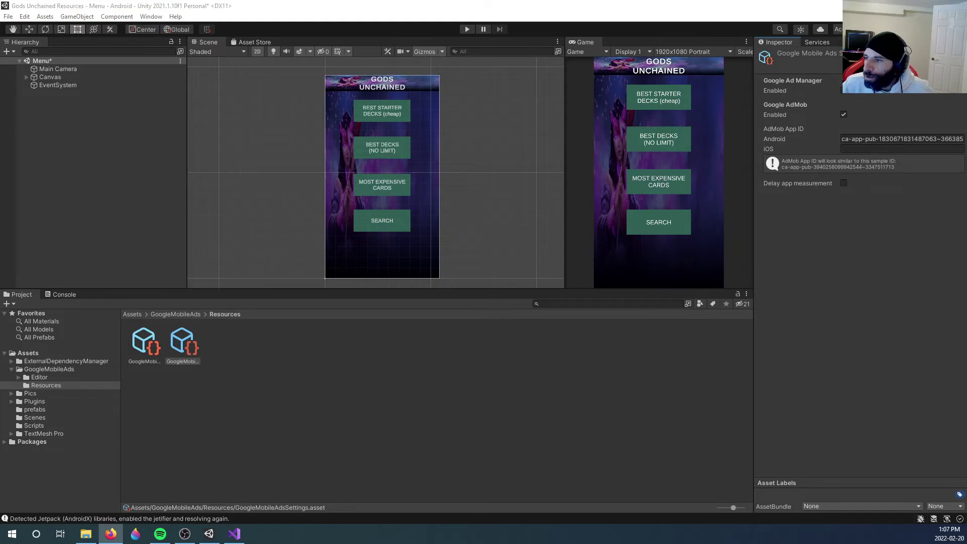
pyautogui.click(45, 16)
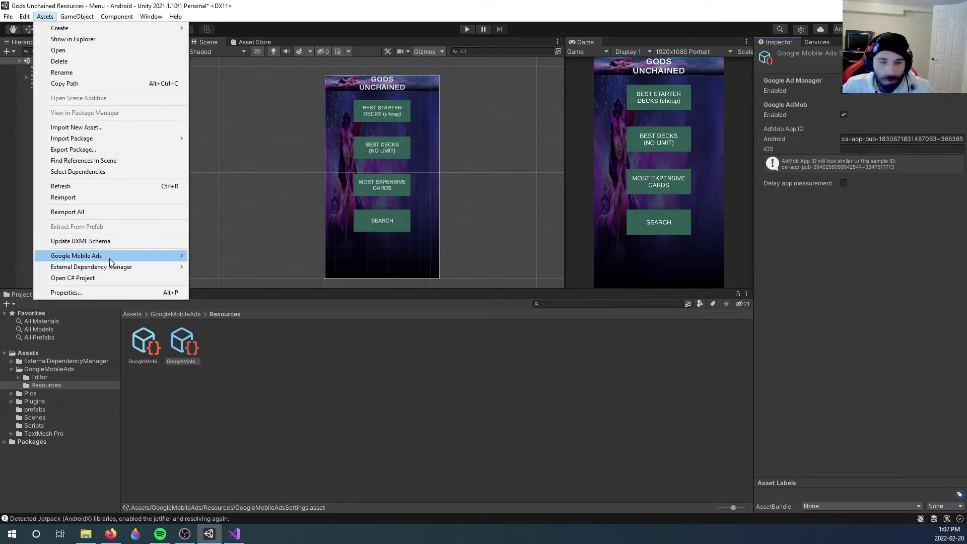
# Reopen the ad placements and remove the Rewarded Interstitial demo placement
pyautogui.moveTo(110, 259)
pyautogui.click(225, 267)
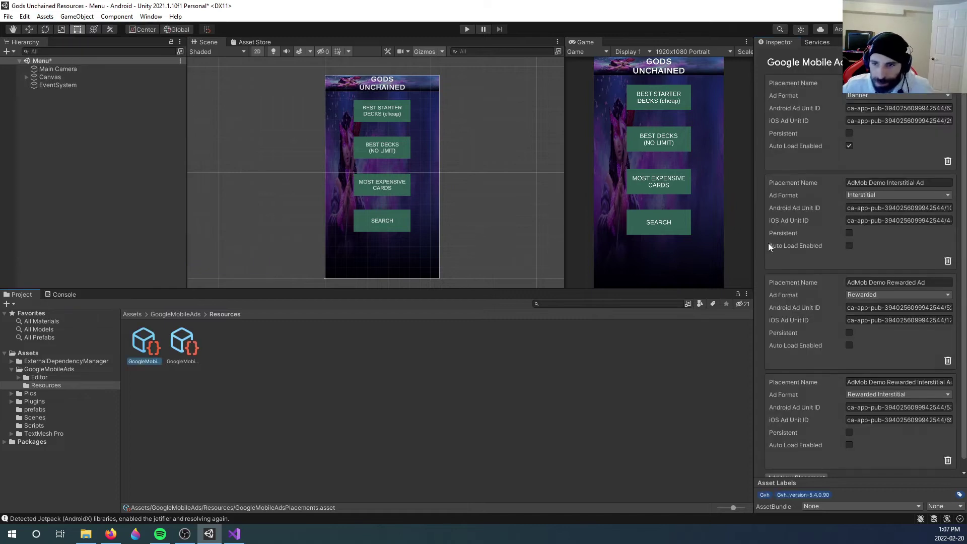
pyautogui.scroll(-1, 818, 350)
pyautogui.scroll(1, 815, 328)
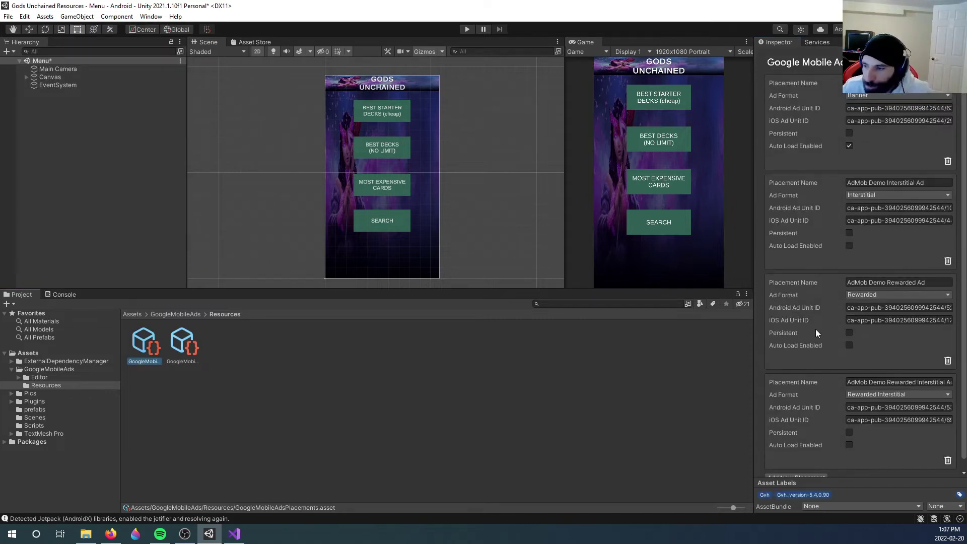
pyautogui.click(947, 461)
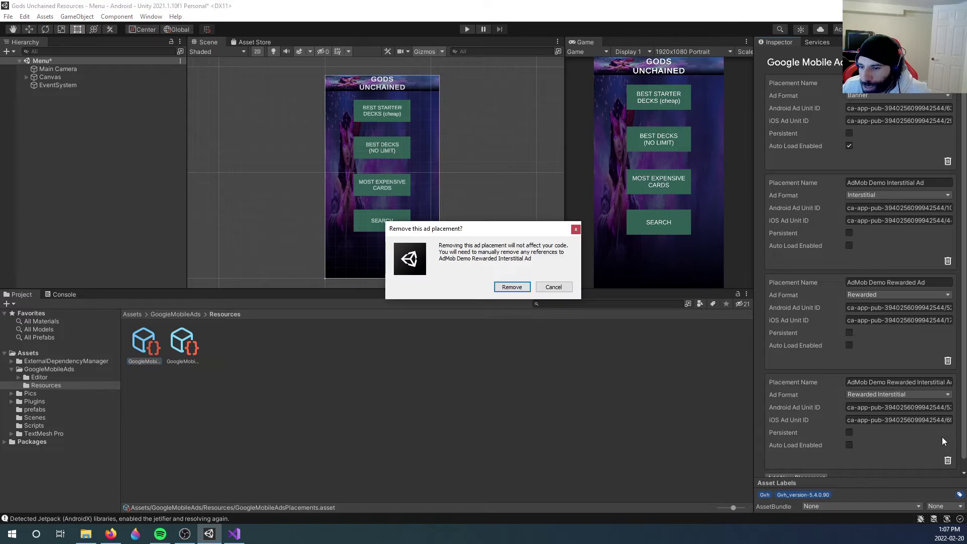
pyautogui.click(512, 287)
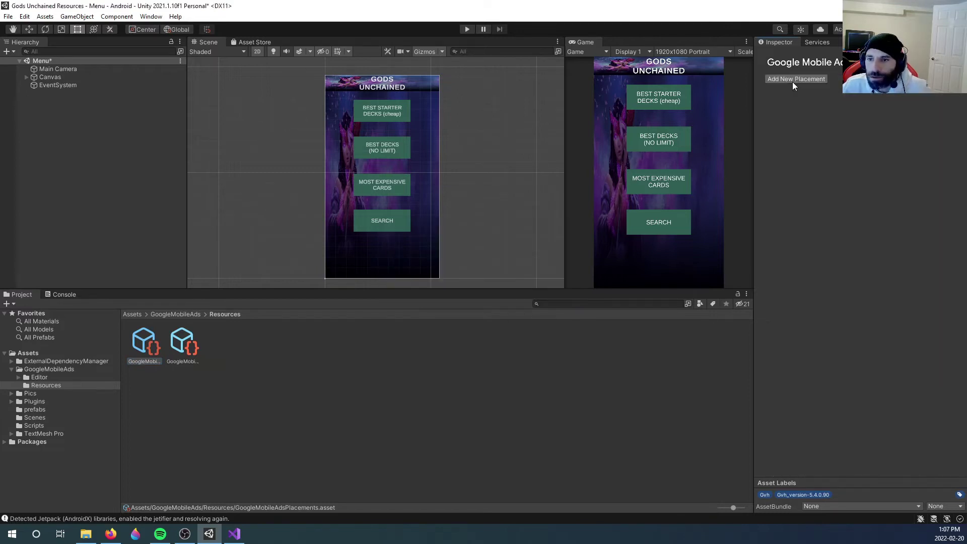
# Add a Banner placement with the pasted Android ad unit ID, Persistent and Auto Load enabled
pyautogui.click(793, 81)
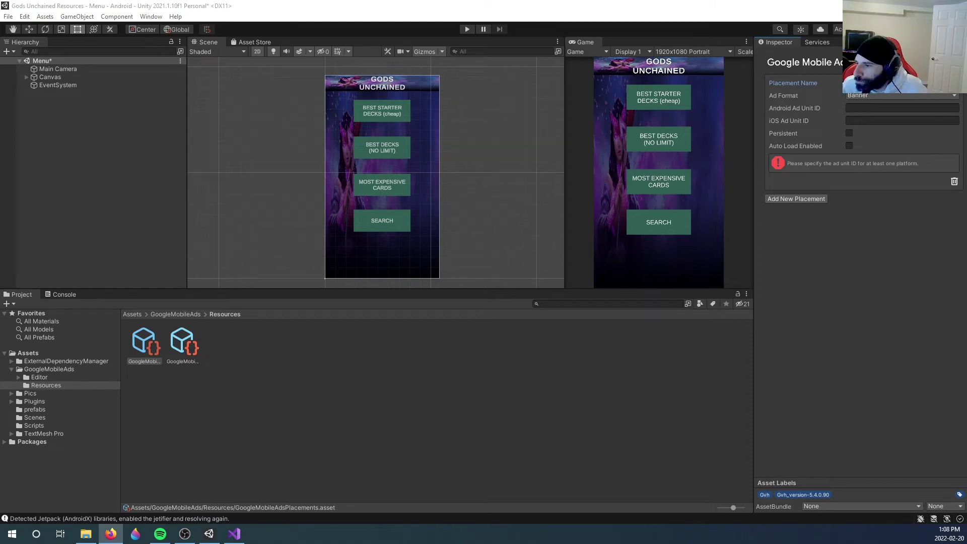
pyautogui.click(902, 108)
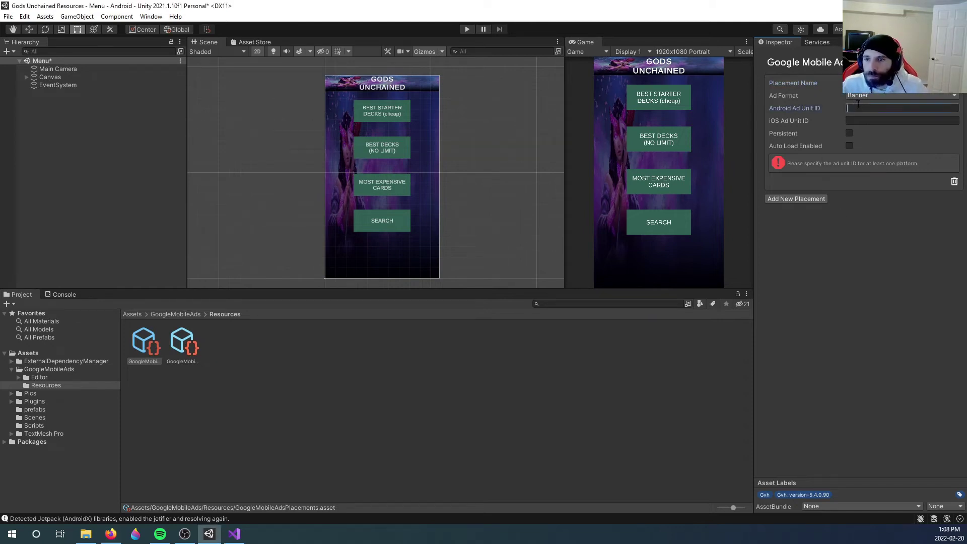
pyautogui.hotkey('ctrl', 'v')
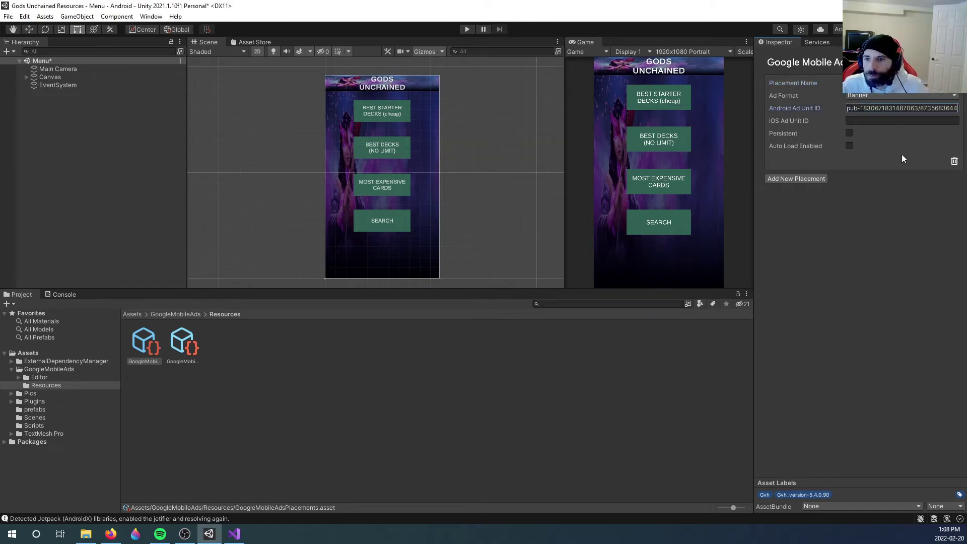
pyautogui.click(863, 120)
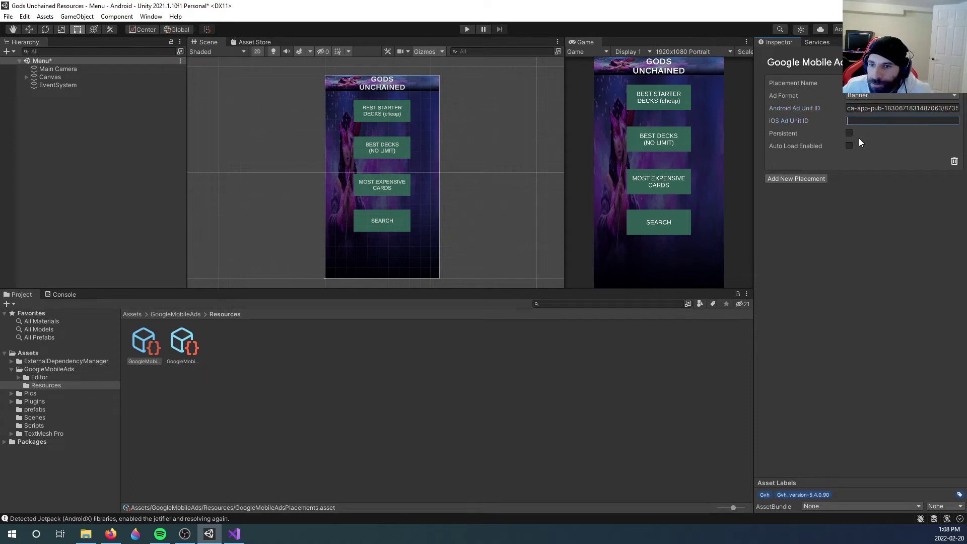
pyautogui.click(850, 134)
pyautogui.click(850, 146)
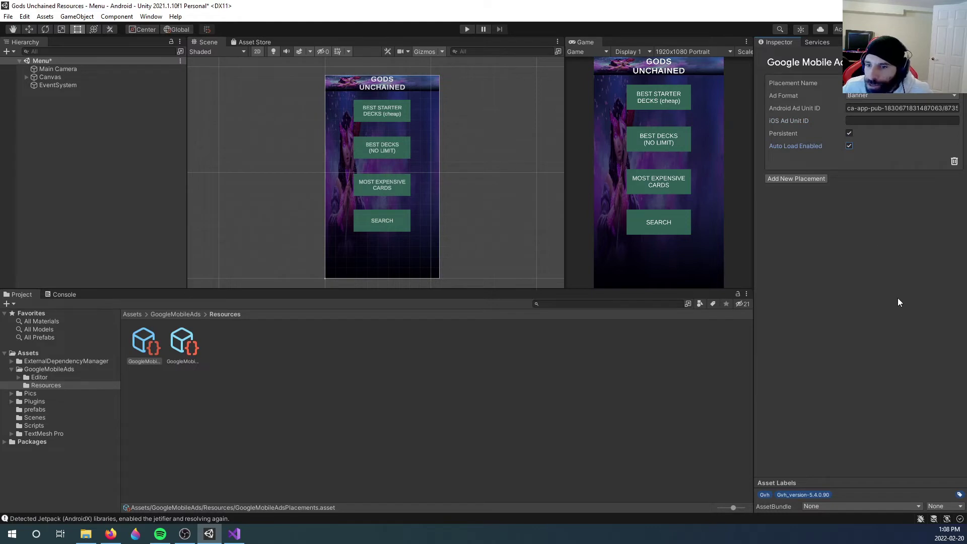
pyautogui.hotkey('alt', 'Tab')
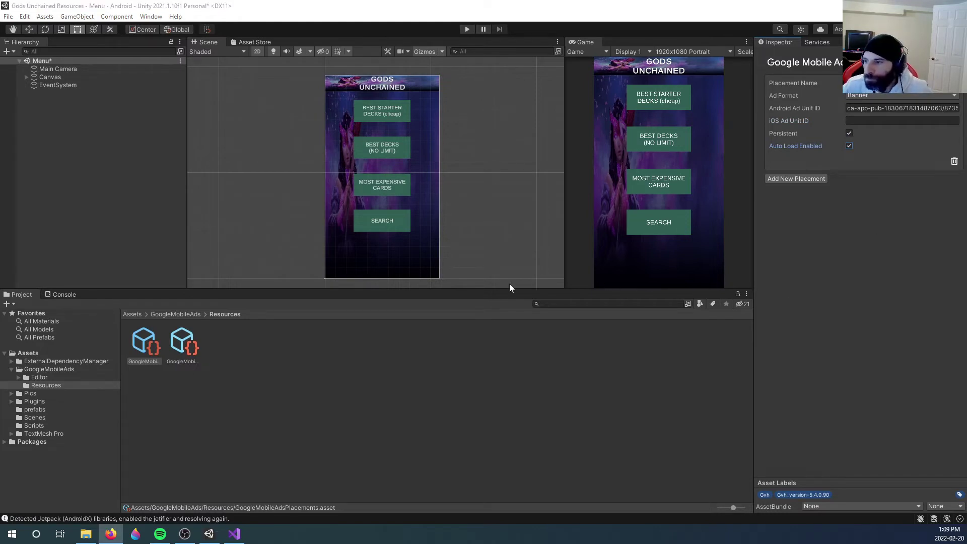
# Add a Google Mobile Ads Banner Ad object to the scene and select it
pyautogui.click(76, 16)
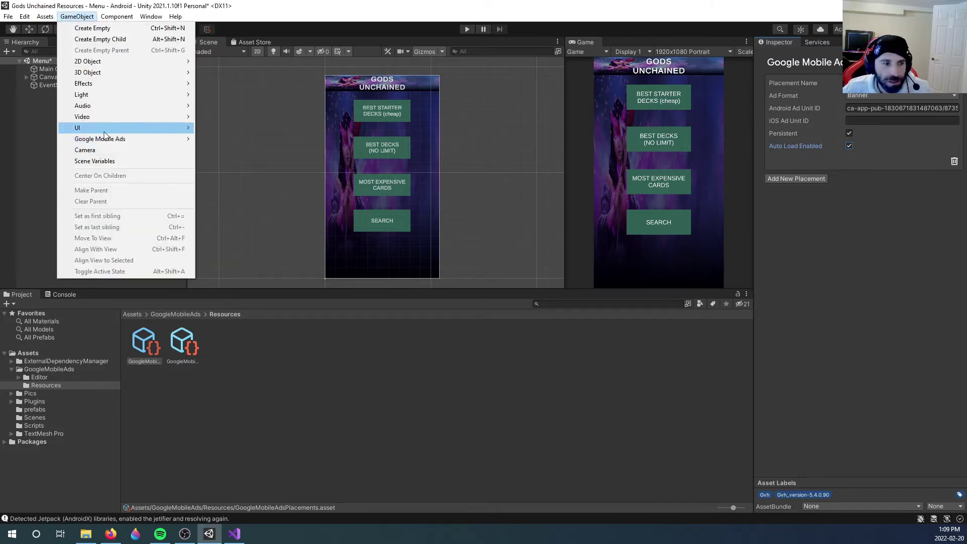
pyautogui.moveTo(106, 139)
pyautogui.click(240, 138)
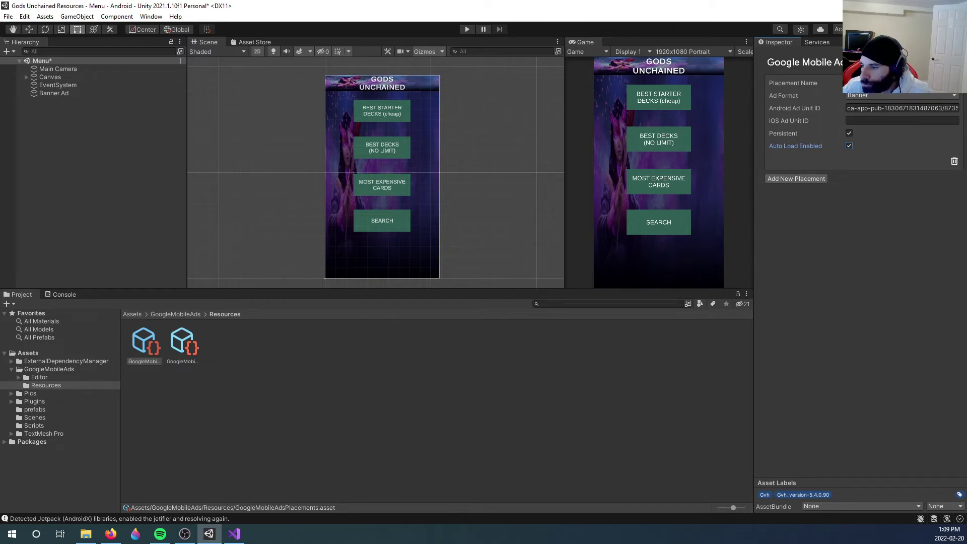
pyautogui.click(63, 92)
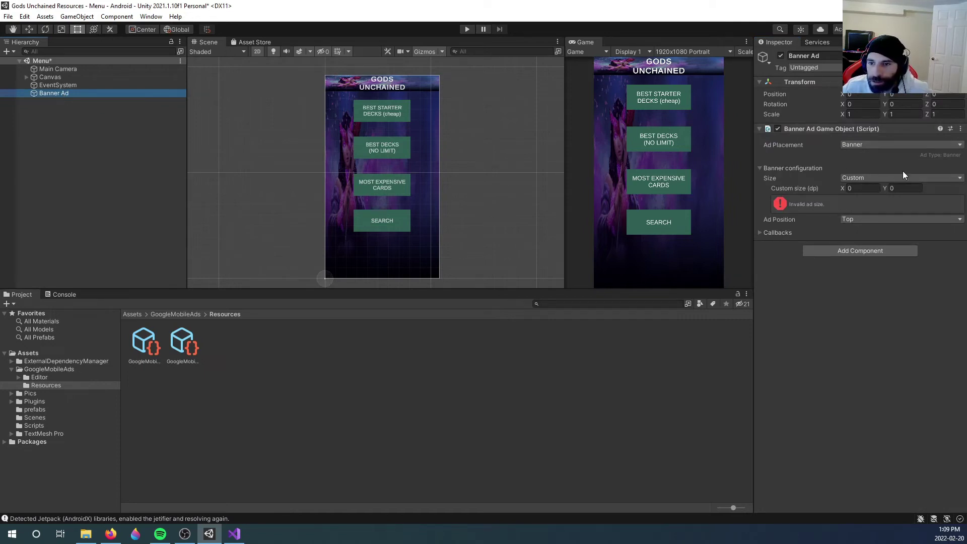
# Set the Banner Ad to the Banner placement, Smart Banner size, Bottom position, then enter Play mode
pyautogui.click(900, 142)
pyautogui.click(857, 156)
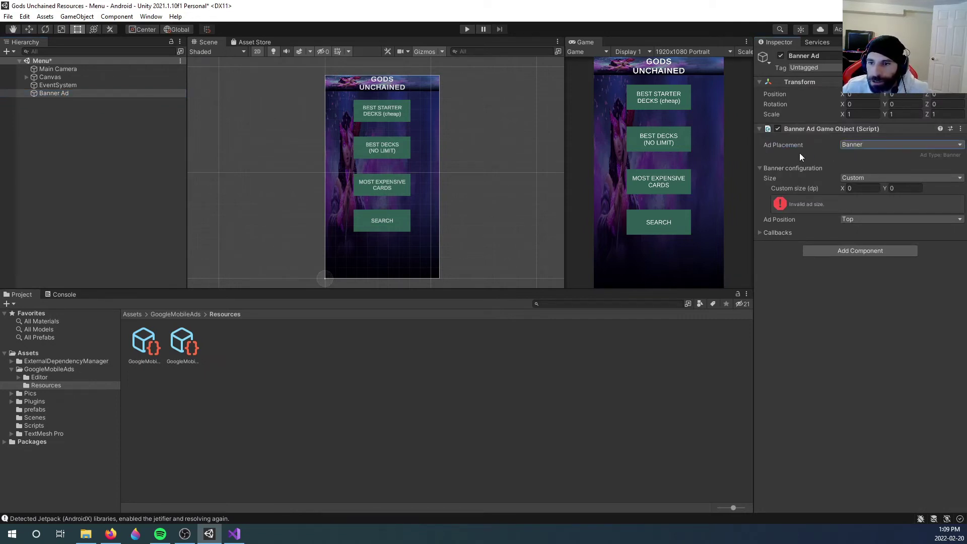
pyautogui.click(873, 178)
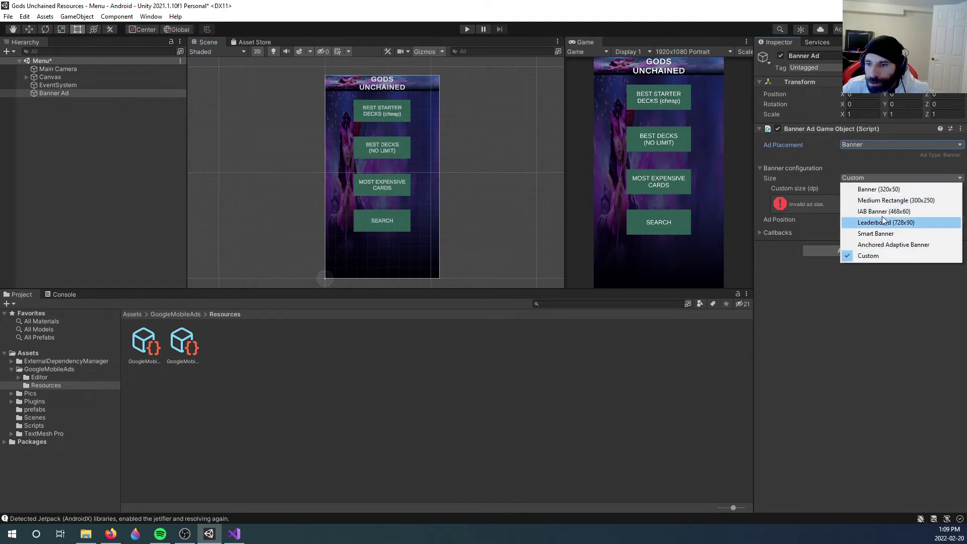
pyautogui.click(886, 234)
pyautogui.click(861, 189)
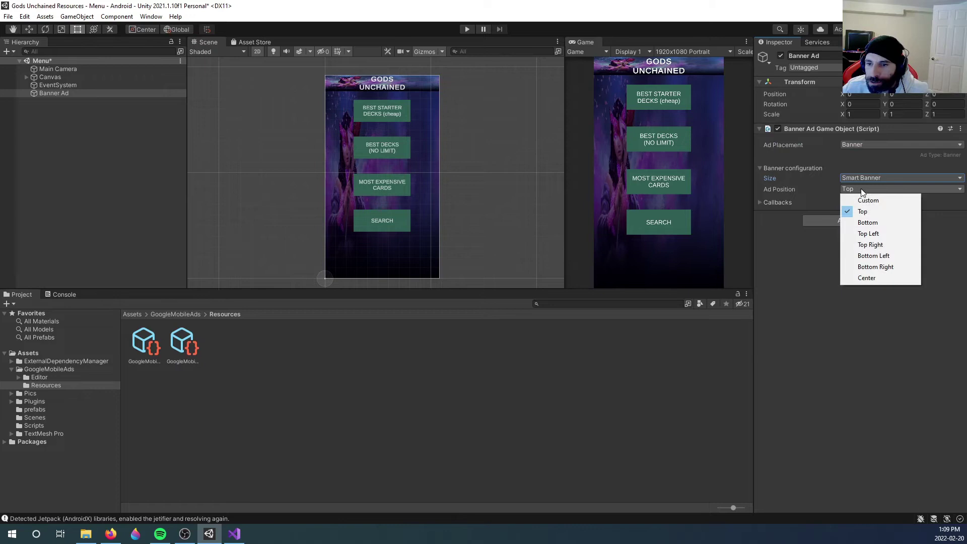
pyautogui.click(868, 223)
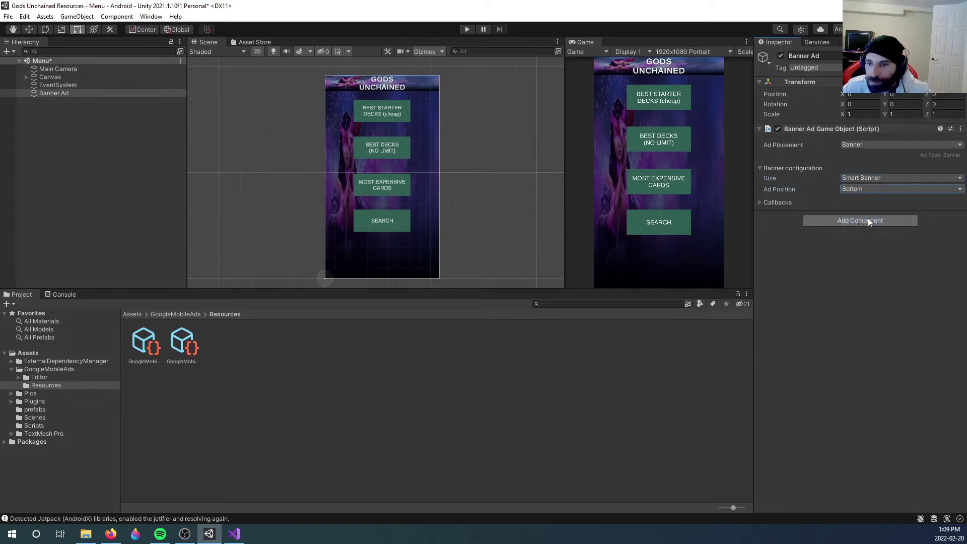
pyautogui.click(760, 203)
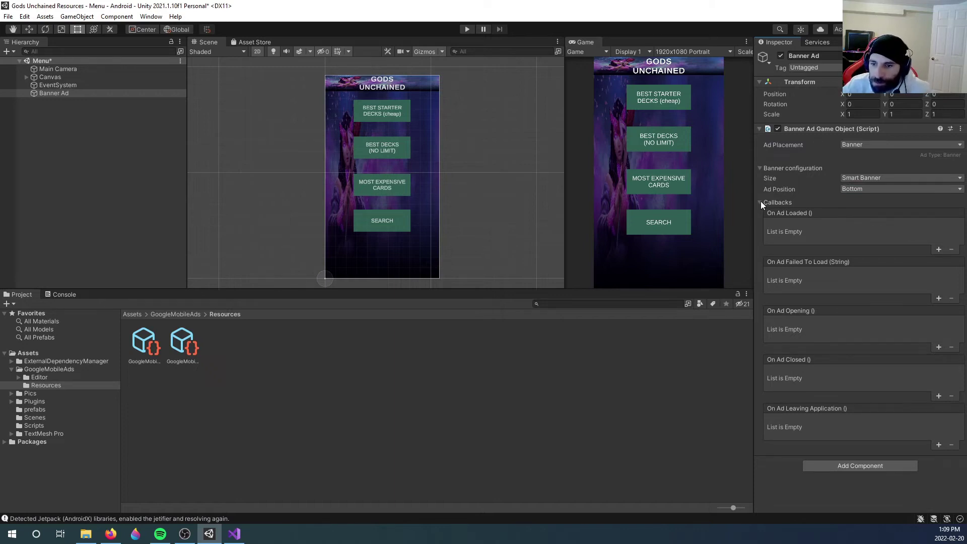
pyautogui.click(761, 202)
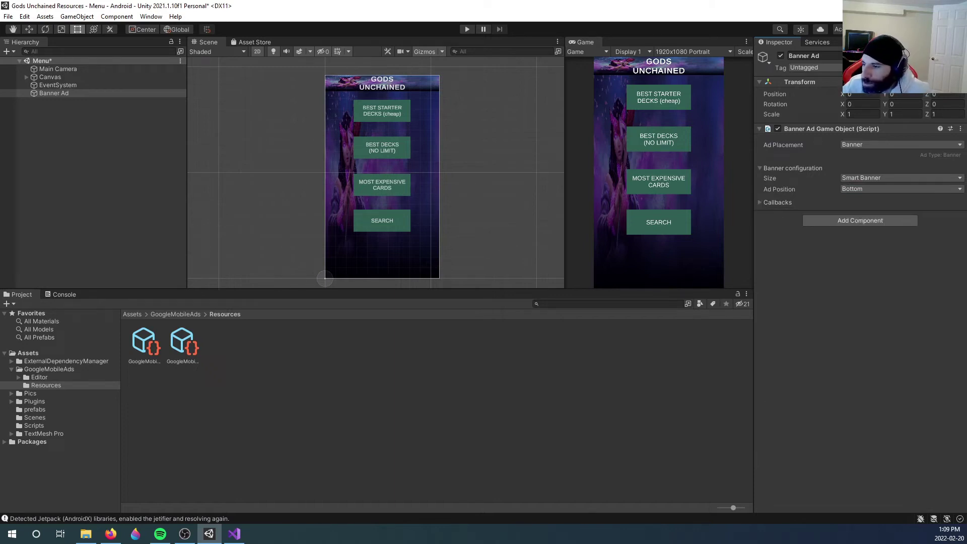
pyautogui.click(468, 30)
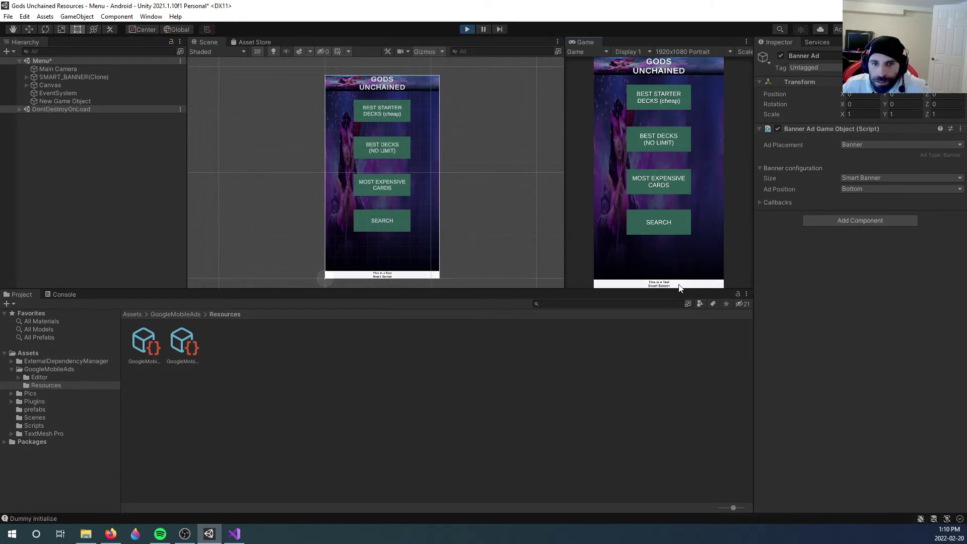
# Check the bottom test banner and press BEST STARTER DECKS in the running game
pyautogui.click(660, 97)
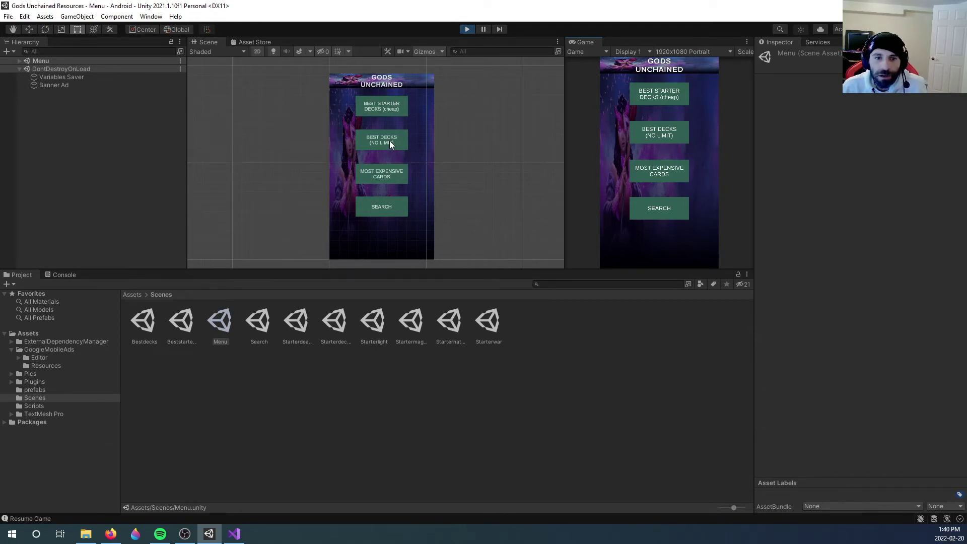
# Stop play mode and open the Menu scene from Assets/Scenes
pyautogui.click(466, 29)
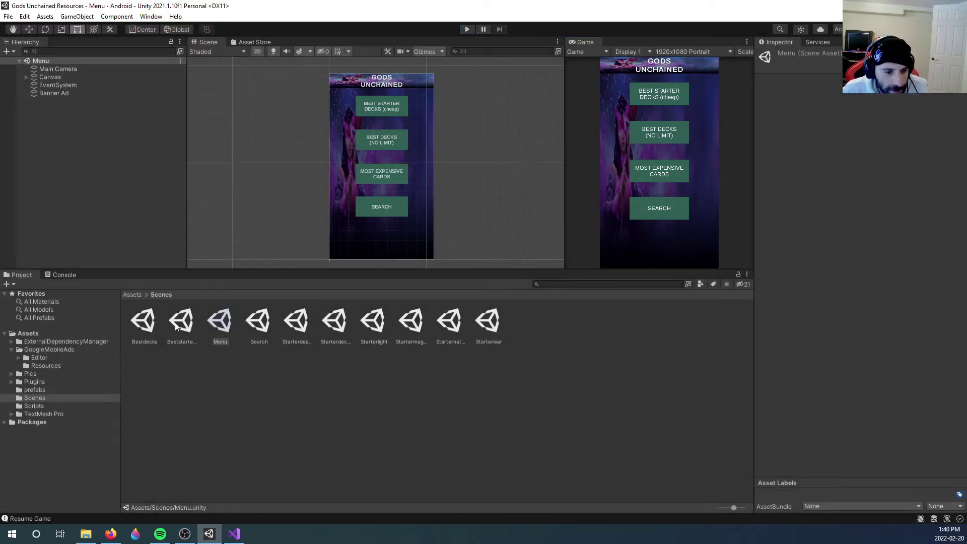
pyautogui.doubleClick(143, 326)
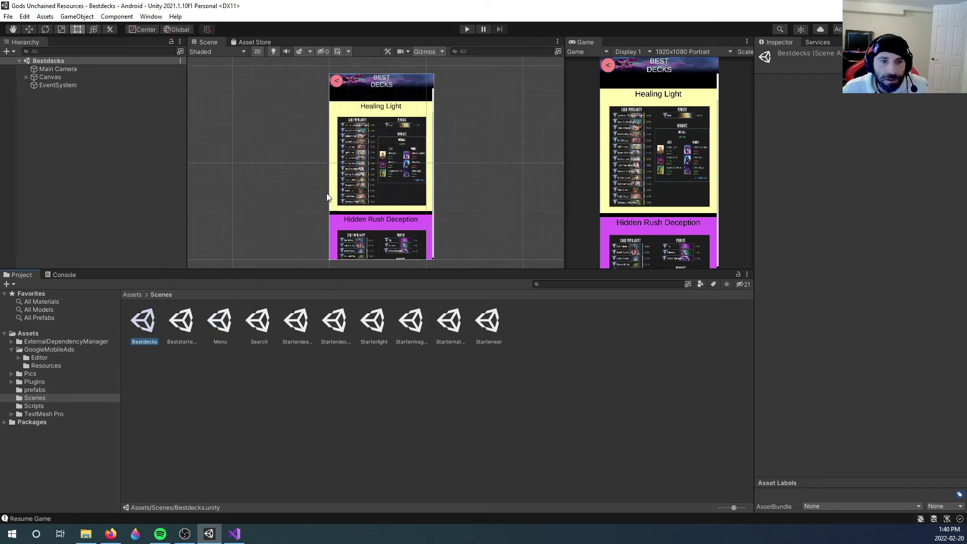
pyautogui.click(192, 325)
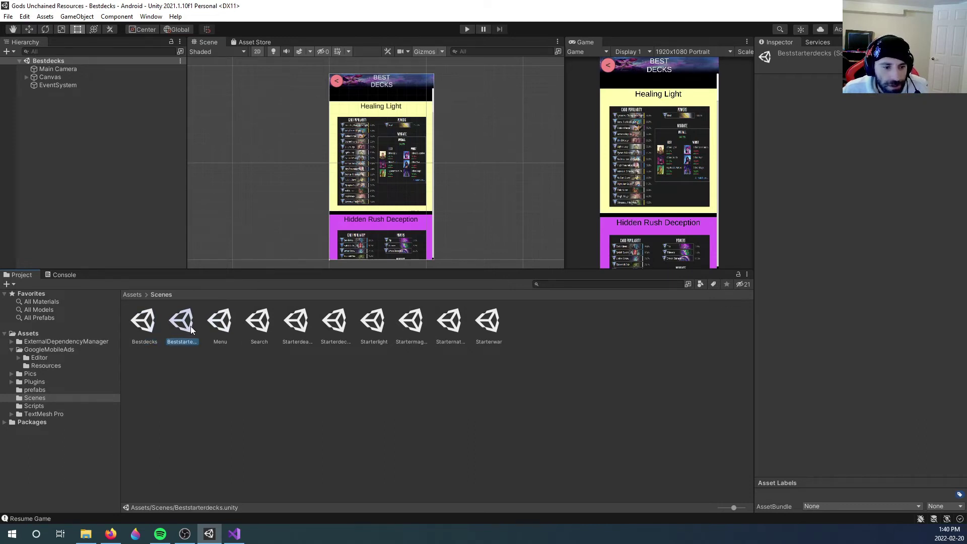
pyautogui.doubleClick(220, 322)
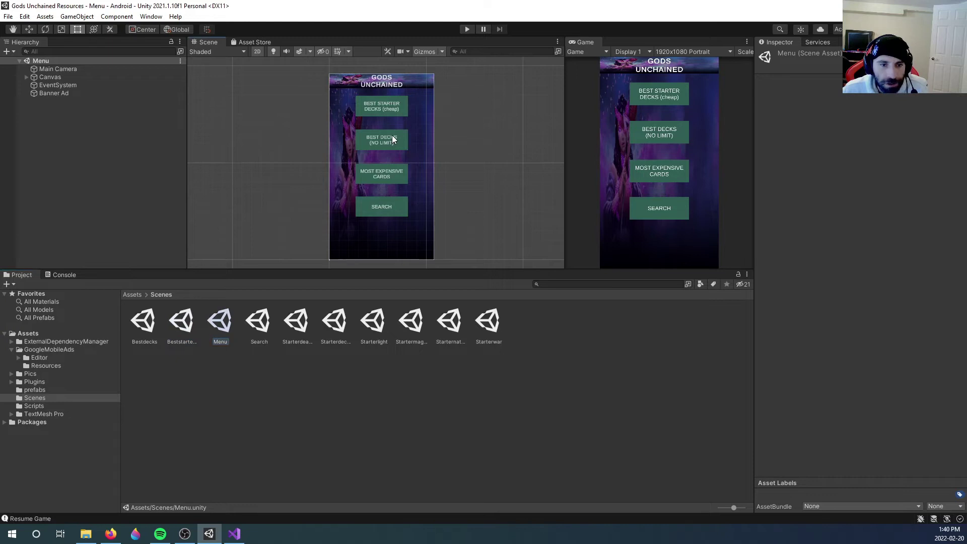
# Check which scene the BEST DECKS button's On Click loads, then open the Bestdecks scene
pyautogui.click(392, 136)
pyautogui.scroll(-3, 896, 302)
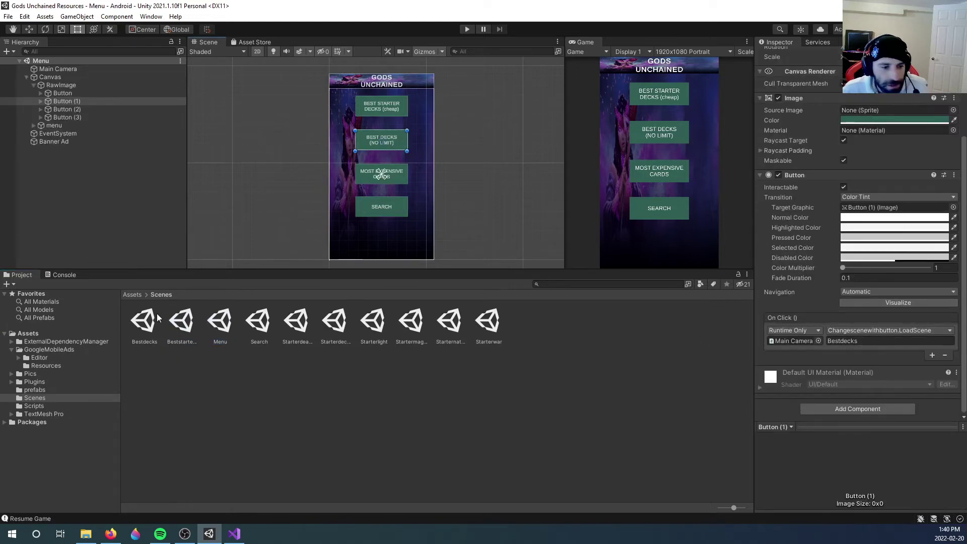
pyautogui.doubleClick(142, 323)
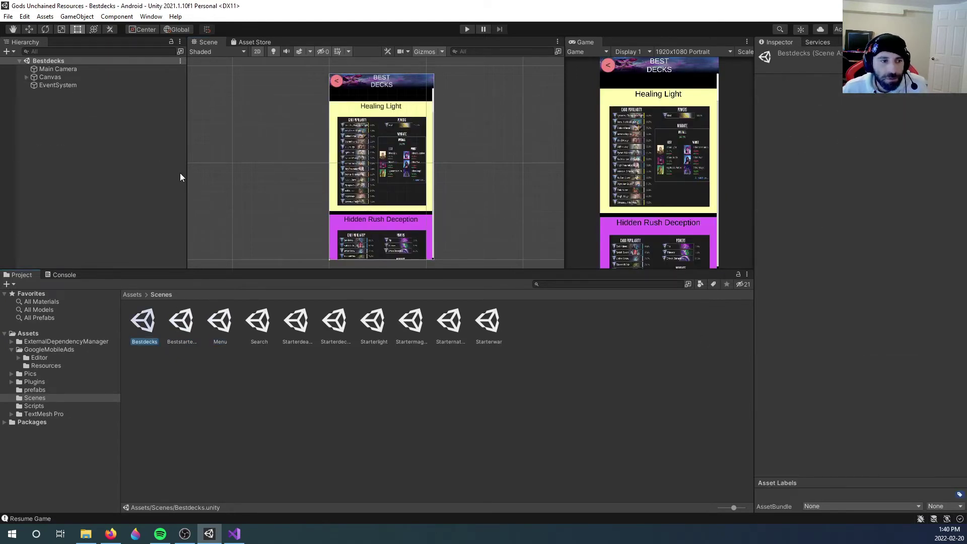
# Add a Google Mobile Ads Interstitial Ad object to Bestdecks, keeping its Ad Placement as Interstitial
pyautogui.click(76, 16)
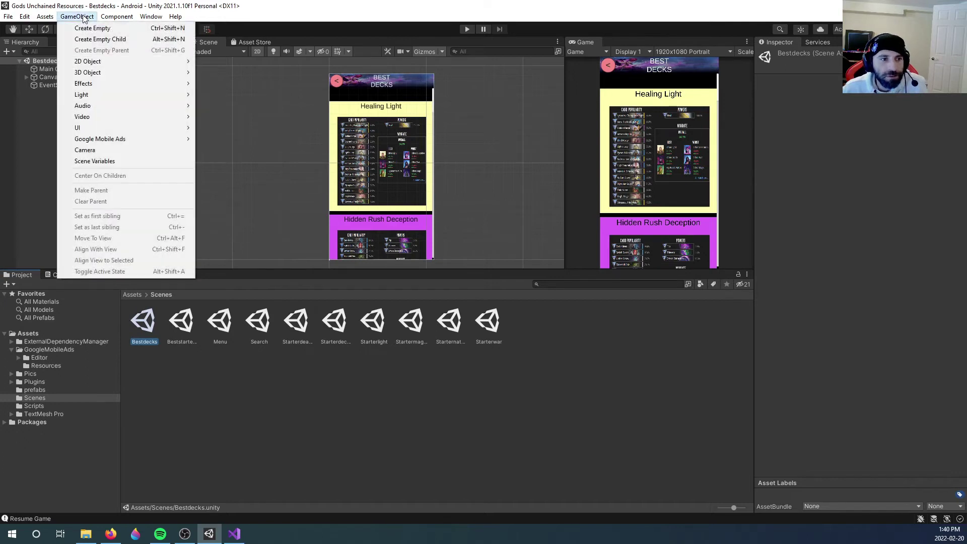
pyautogui.moveTo(129, 139)
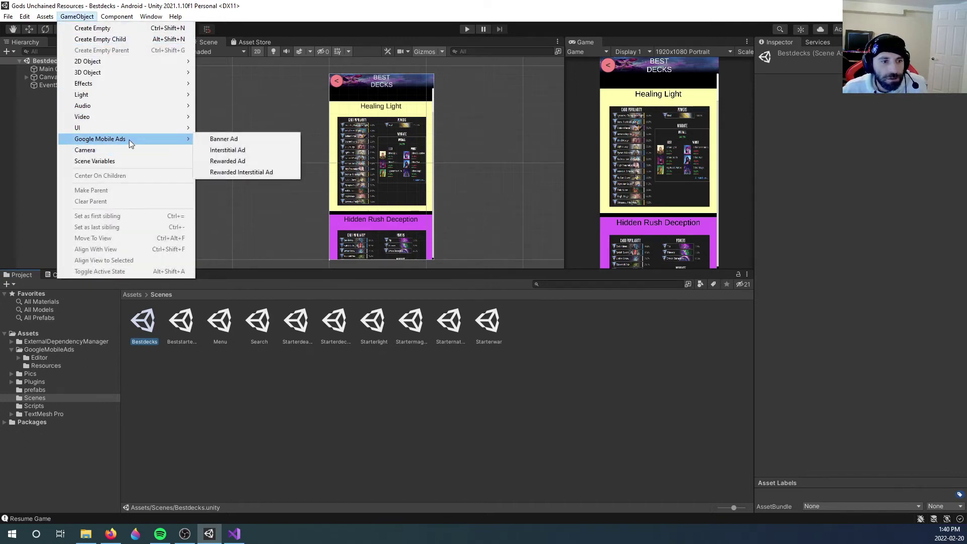
pyautogui.click(241, 148)
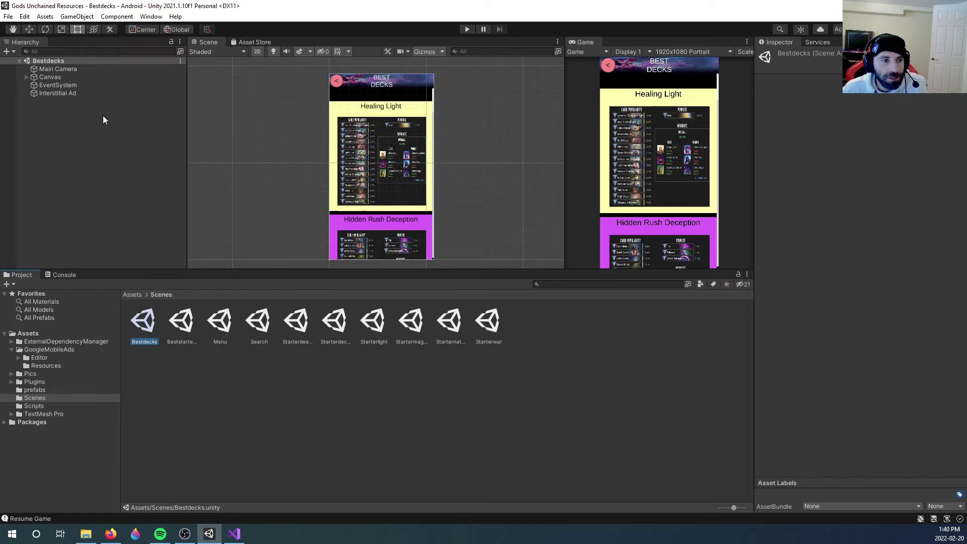
pyautogui.click(69, 94)
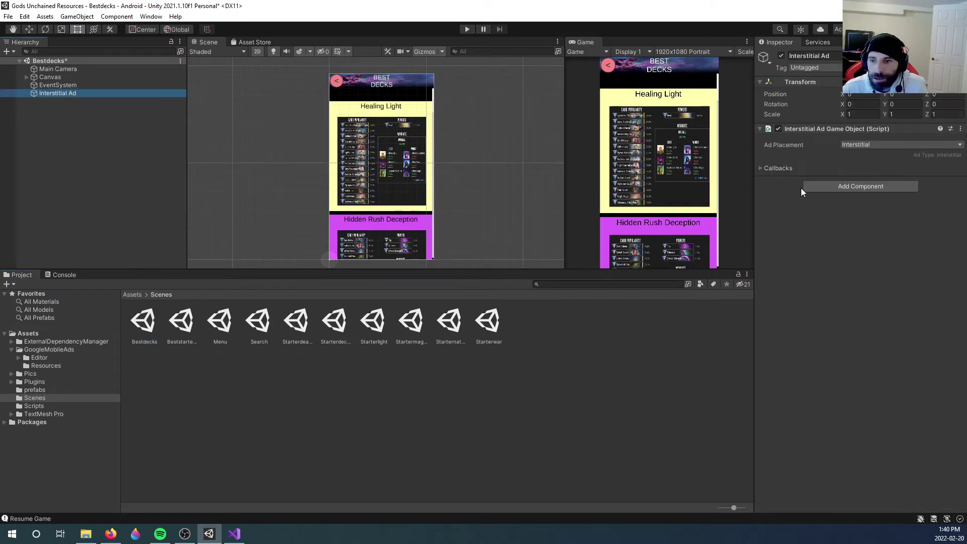
pyautogui.click(761, 168)
pyautogui.click(880, 145)
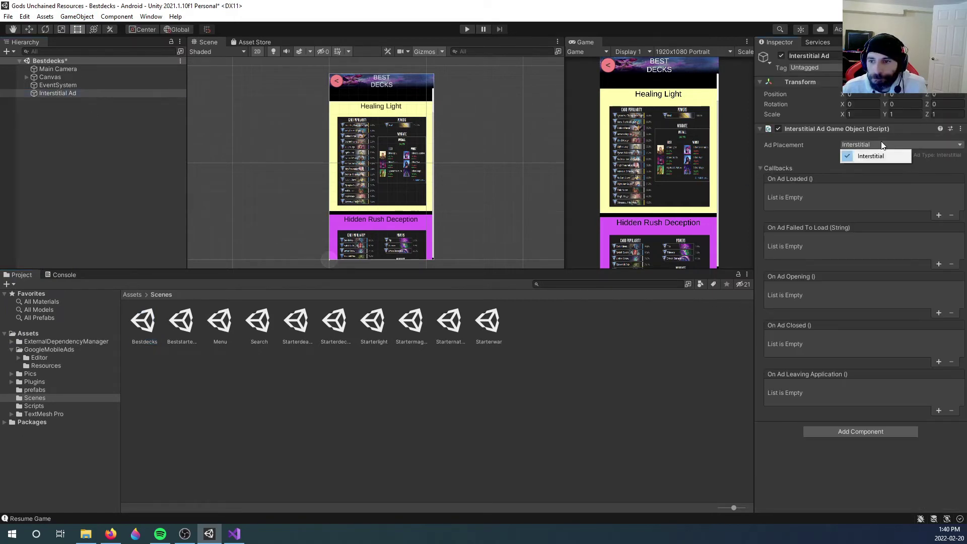
pyautogui.click(871, 155)
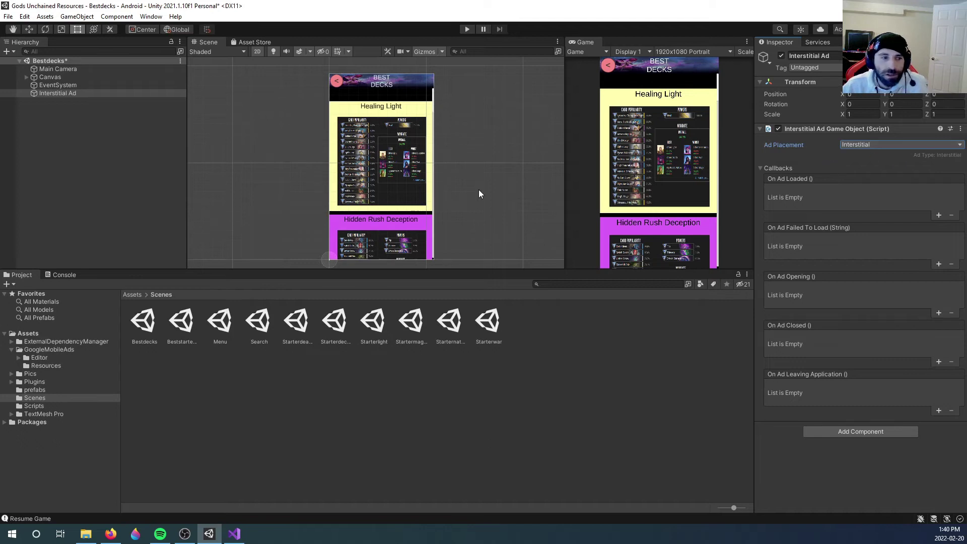
# Add a new ad placement in the Google Mobile Ads placements and name it Interstitial 2
pyautogui.click(48, 18)
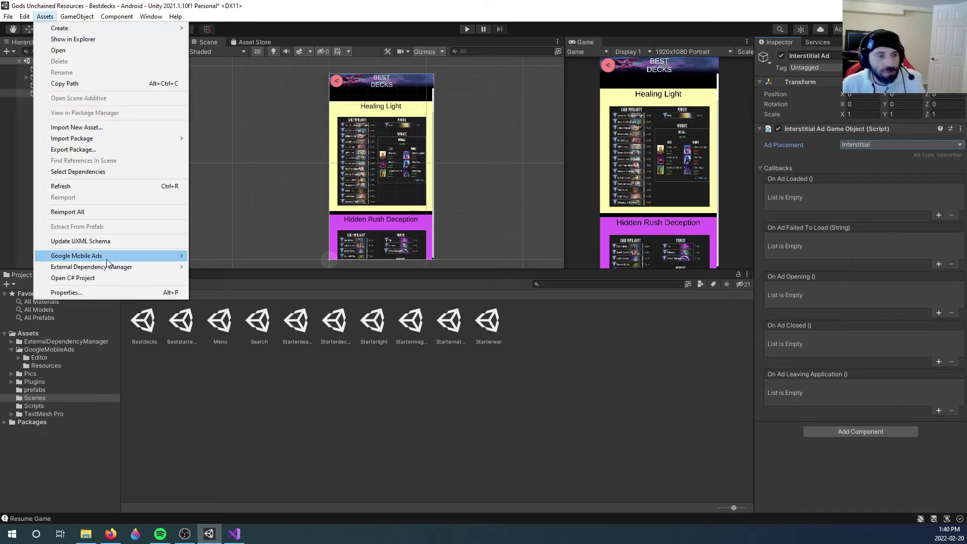
pyautogui.moveTo(106, 257)
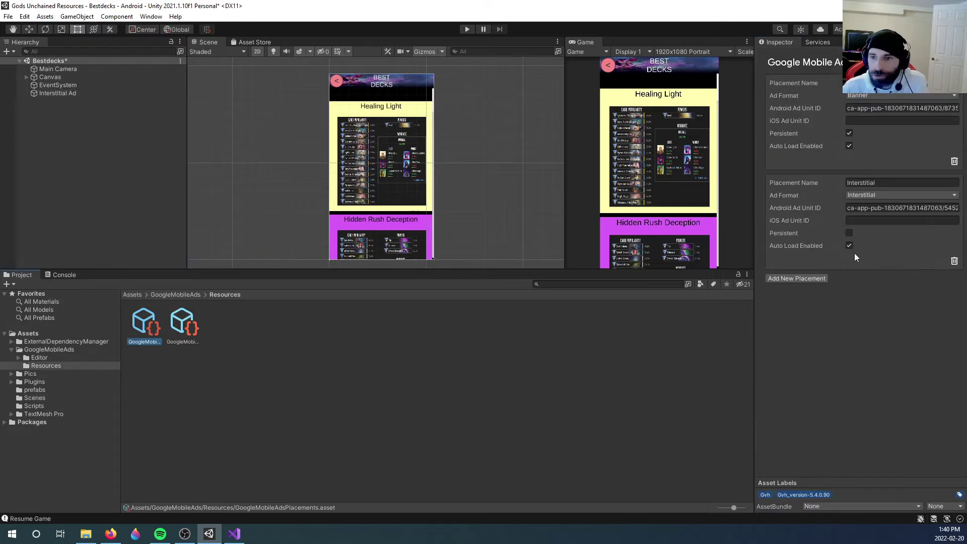
pyautogui.click(797, 278)
pyautogui.click(903, 283)
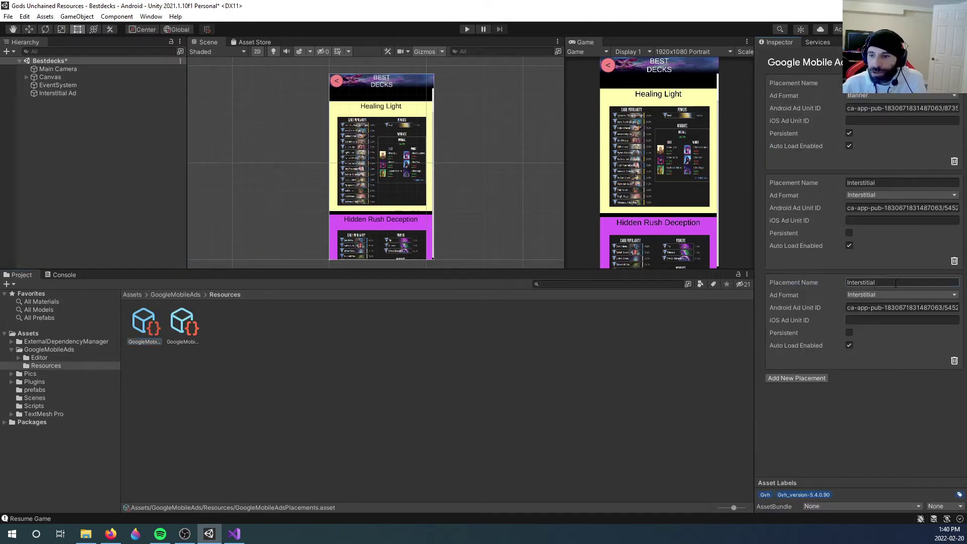
pyautogui.click(903, 284)
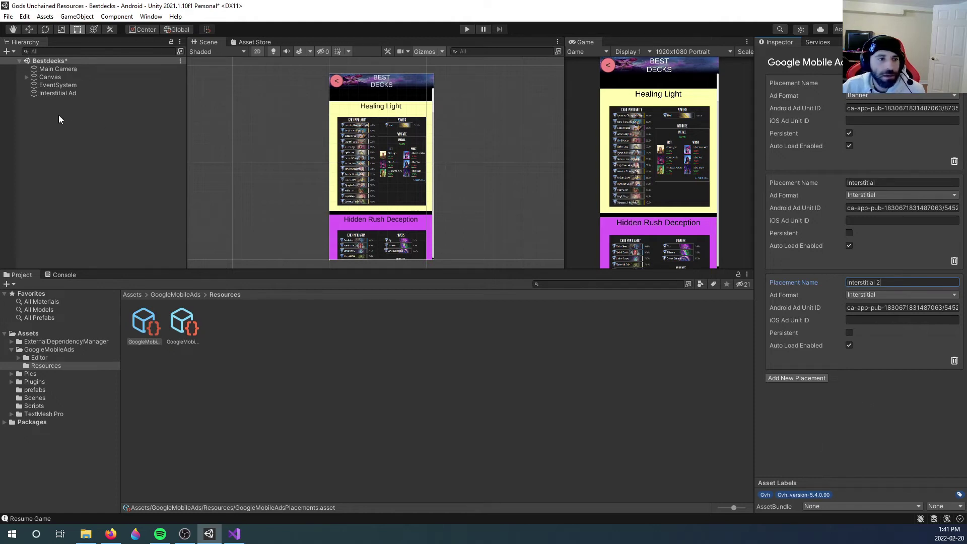
# Set the Interstitial Ad object's Ad Placement to Interstitial 2
pyautogui.click(57, 93)
pyautogui.click(896, 145)
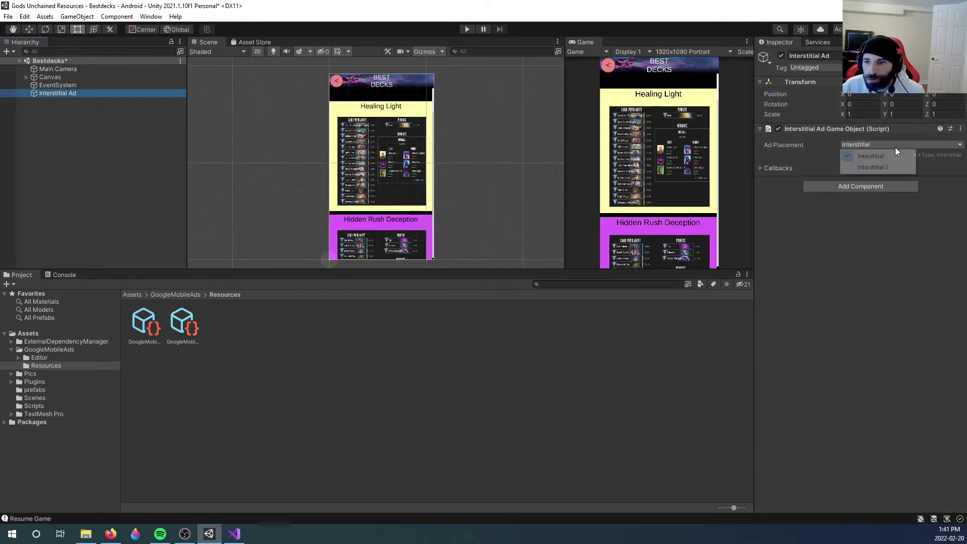
pyautogui.click(877, 167)
pyautogui.click(761, 168)
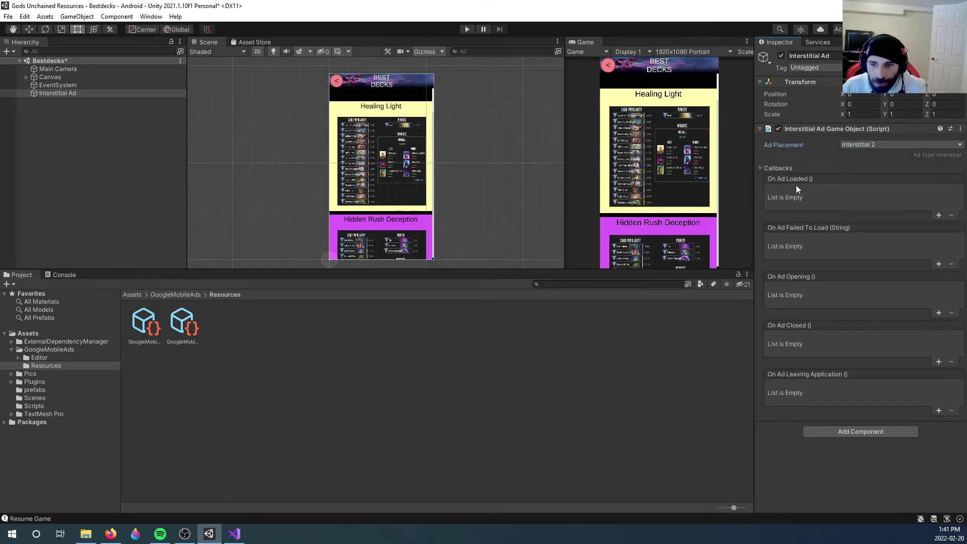
# Add an On Ad Loaded entry calling InterstitialAdGameObject.ShowIfLoaded on the Interstitial Ad, then view Assets/Scenes
pyautogui.click(940, 216)
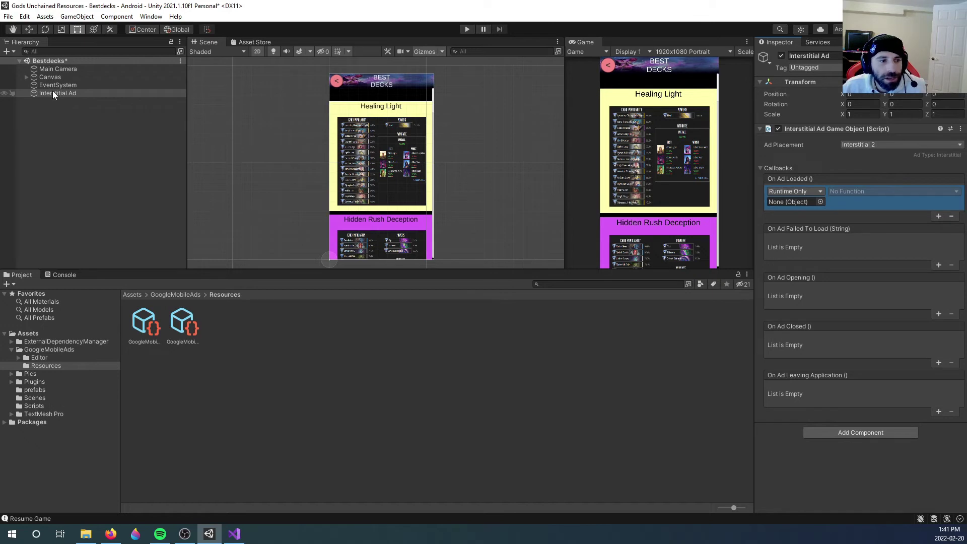
pyautogui.moveTo(53, 93); pyautogui.dragTo(791, 202)
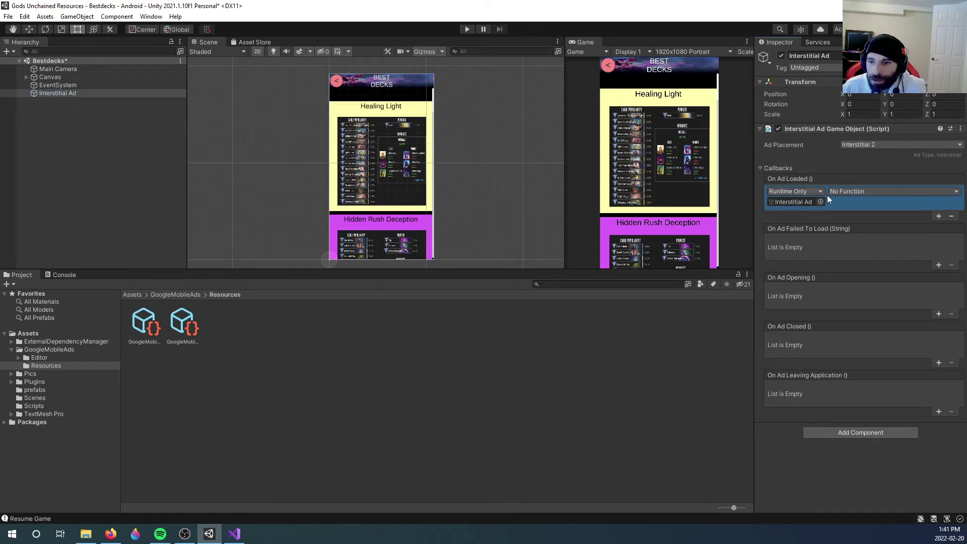
pyautogui.click(876, 191)
pyautogui.moveTo(871, 240)
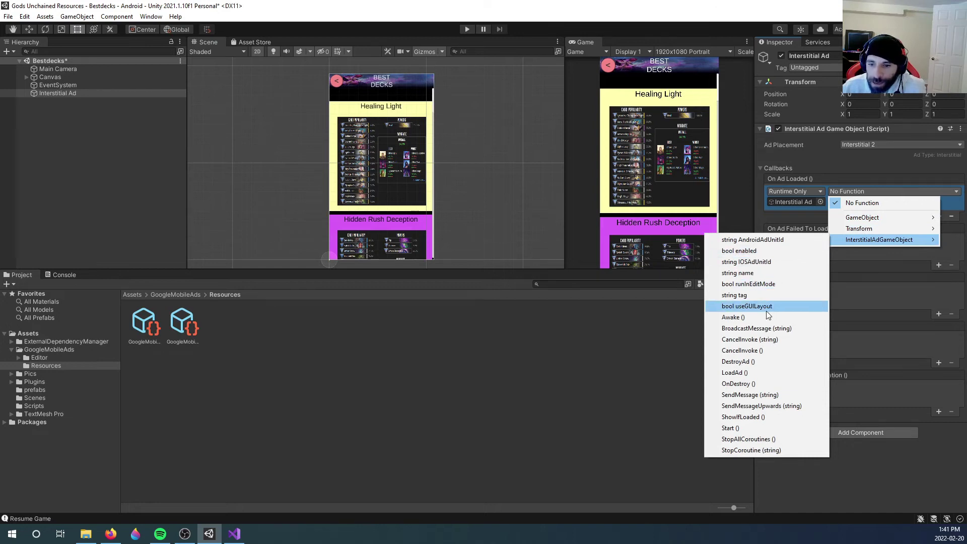
pyautogui.click(751, 418)
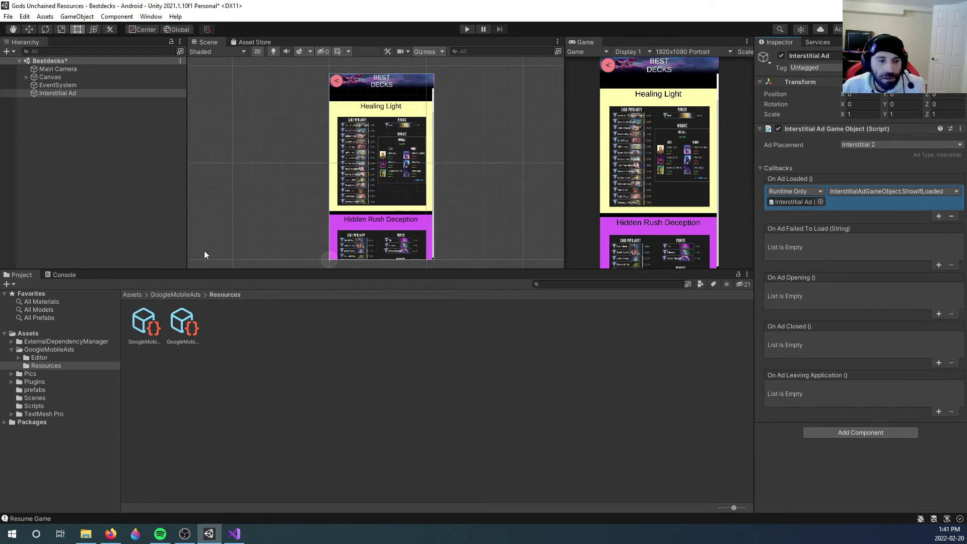
pyautogui.click(34, 399)
# Open the Menu scene, saving the Bestdecks changes, and start Play mode
pyautogui.doubleClick(212, 326)
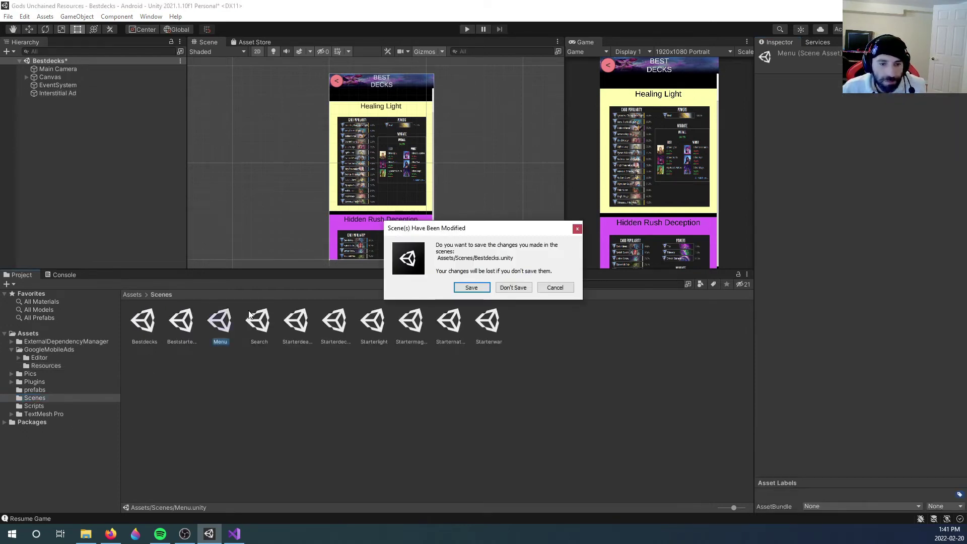
pyautogui.click(477, 291)
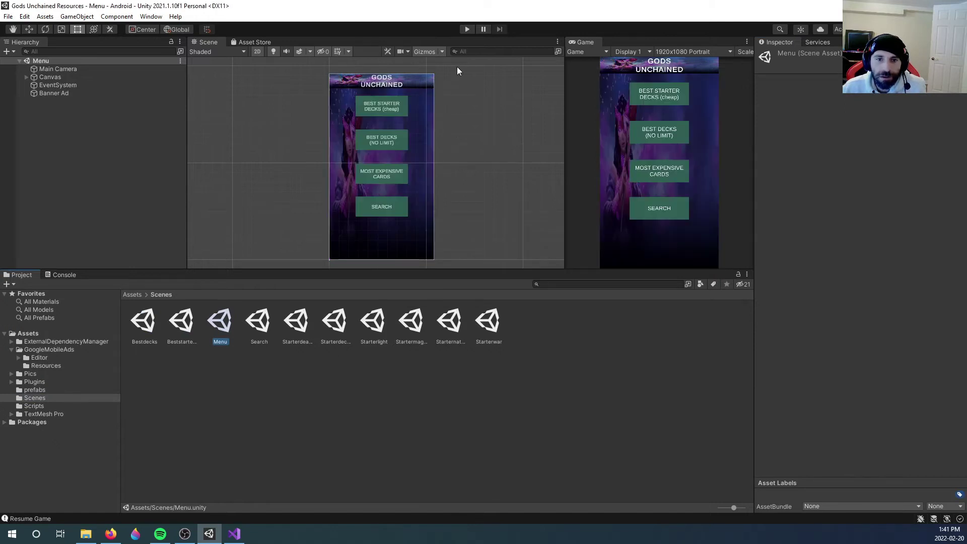
pyautogui.click(468, 29)
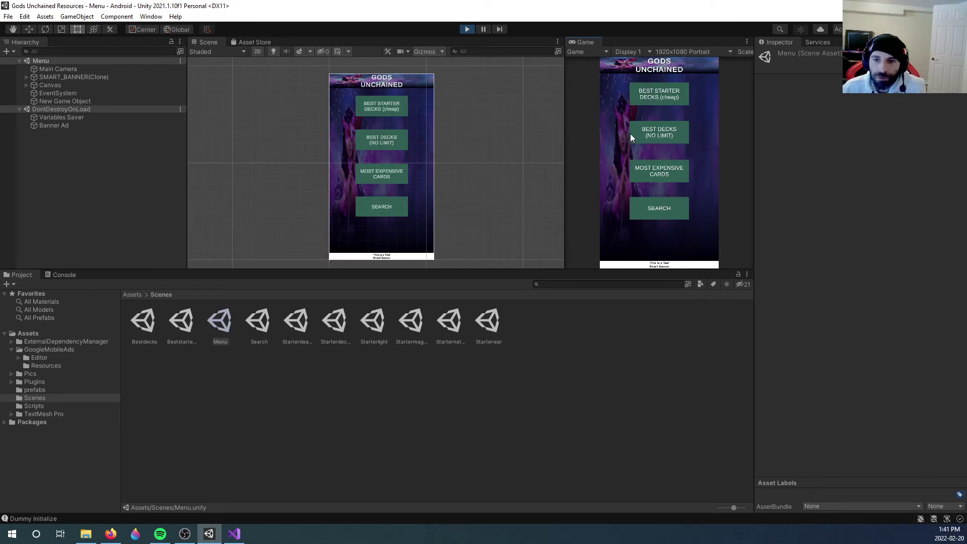
# Enter BEST DECKS twice, closing the interstitial test ad and returning to the menu each time
pyautogui.click(665, 133)
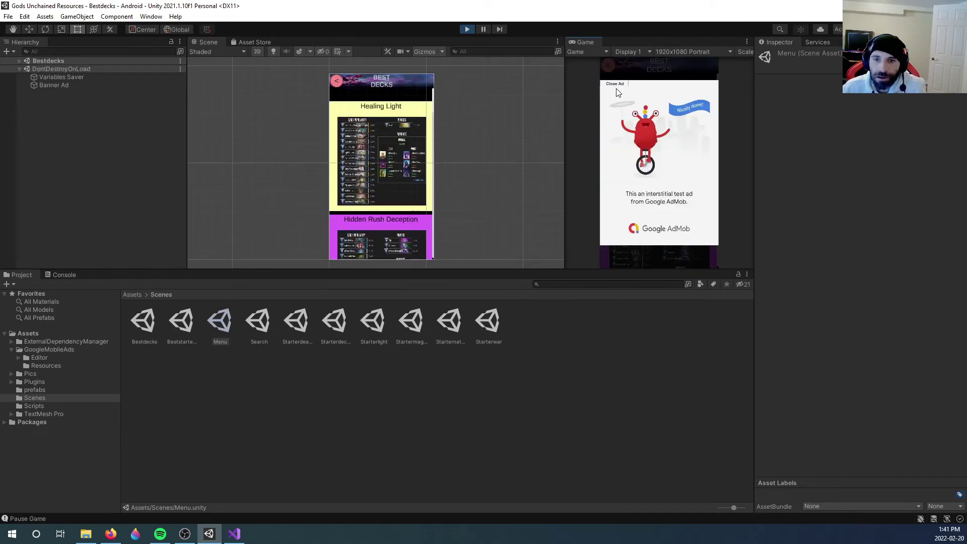
pyautogui.click(616, 85)
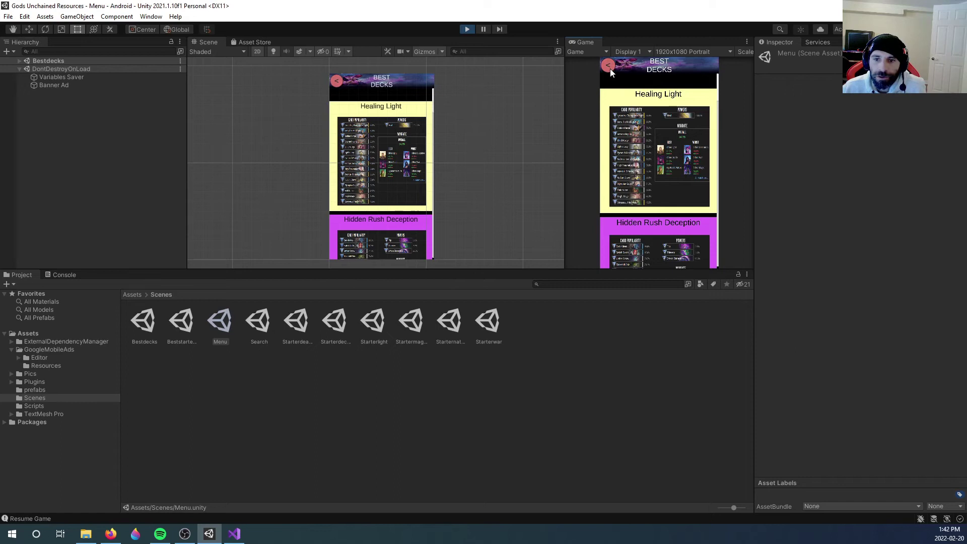
pyautogui.click(608, 67)
pyautogui.click(657, 135)
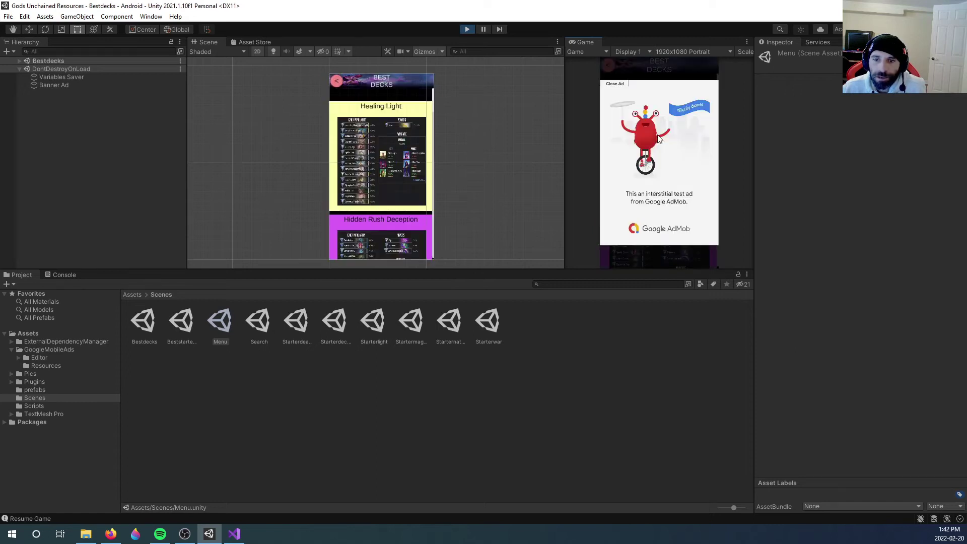
pyautogui.click(616, 85)
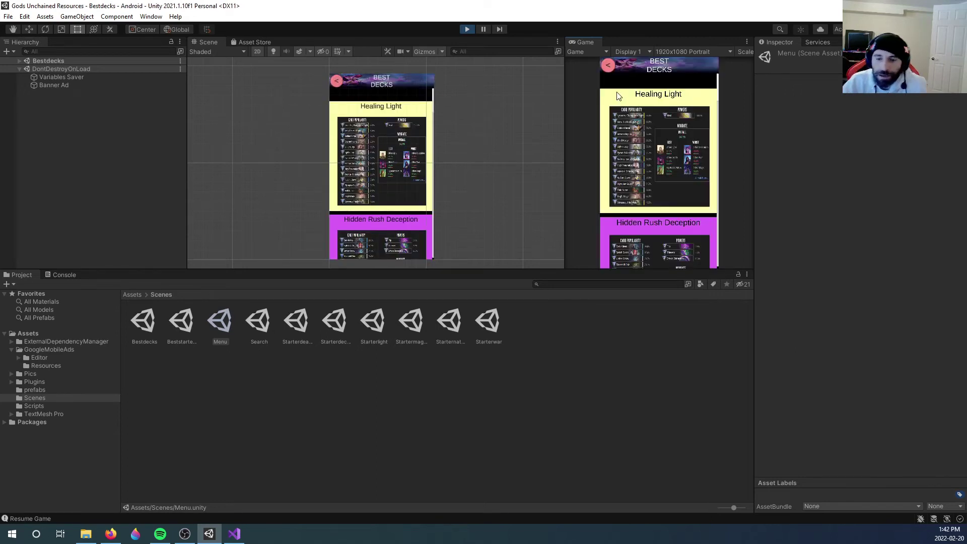
pyautogui.click(609, 67)
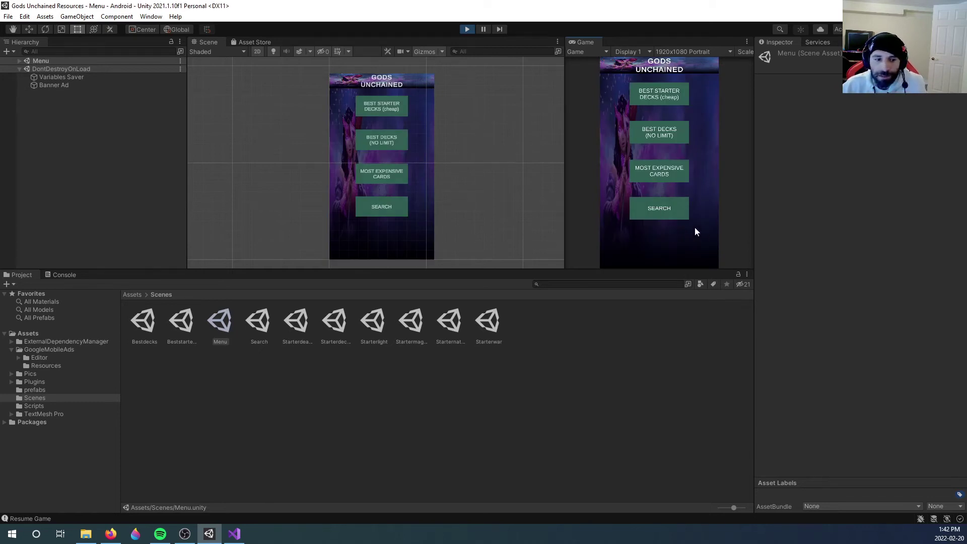
# Stop play mode and remove the existing On Click entry from the SEARCH button, Button (3)
pyautogui.click(224, 85)
pyautogui.click(468, 29)
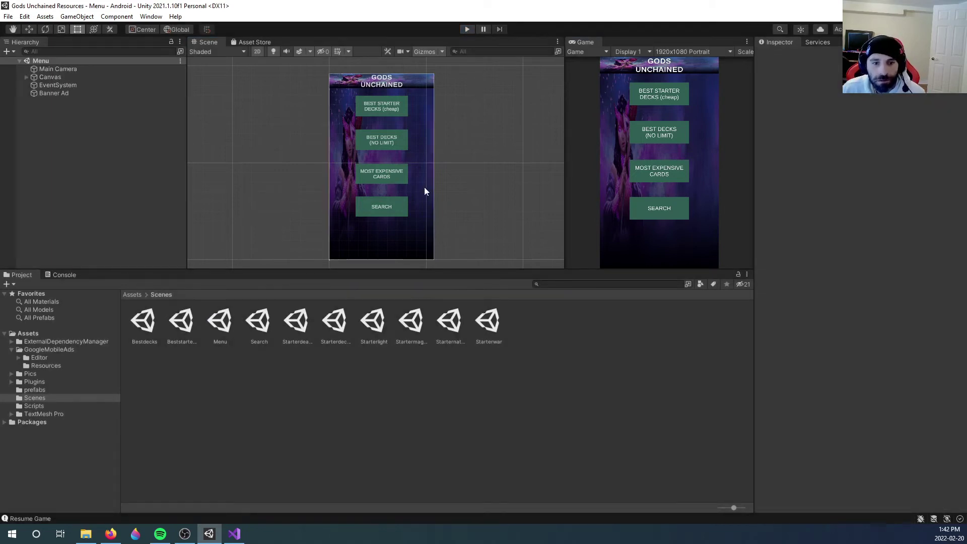
pyautogui.click(360, 211)
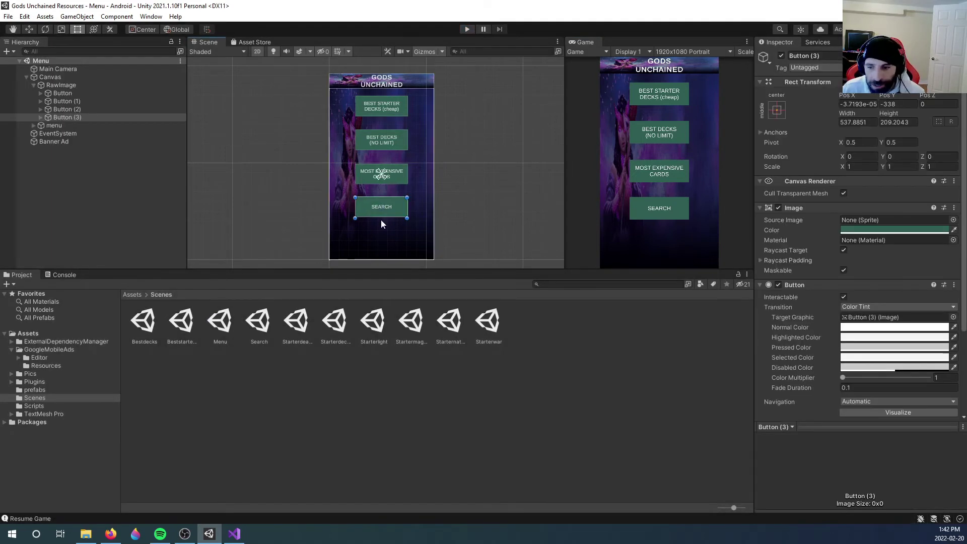
pyautogui.scroll(-5, 887, 313)
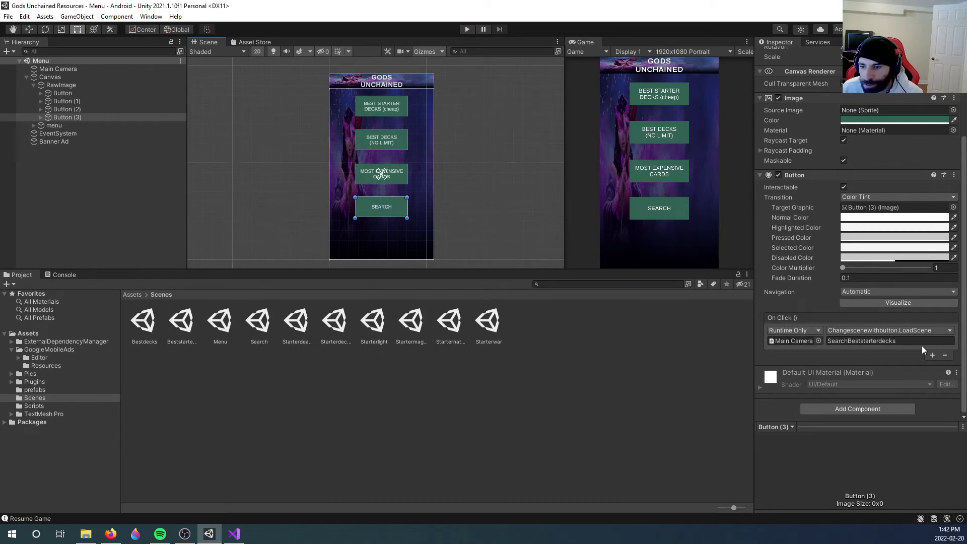
pyautogui.click(946, 356)
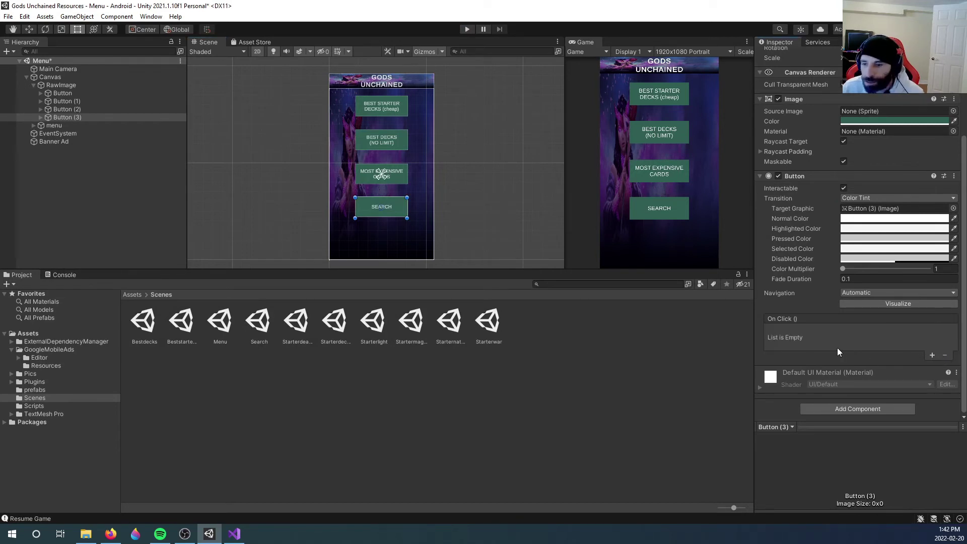
pyautogui.click(219, 428)
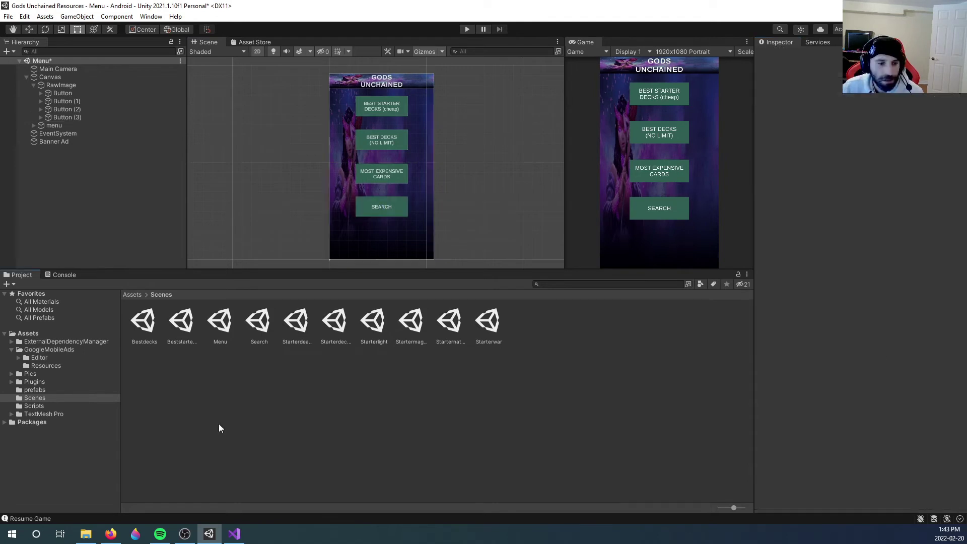
# Create a C# script named ReaqrdedButton in the Scripts folder and open it in Visual Studio
pyautogui.click(34, 406)
pyautogui.rightClick(254, 402)
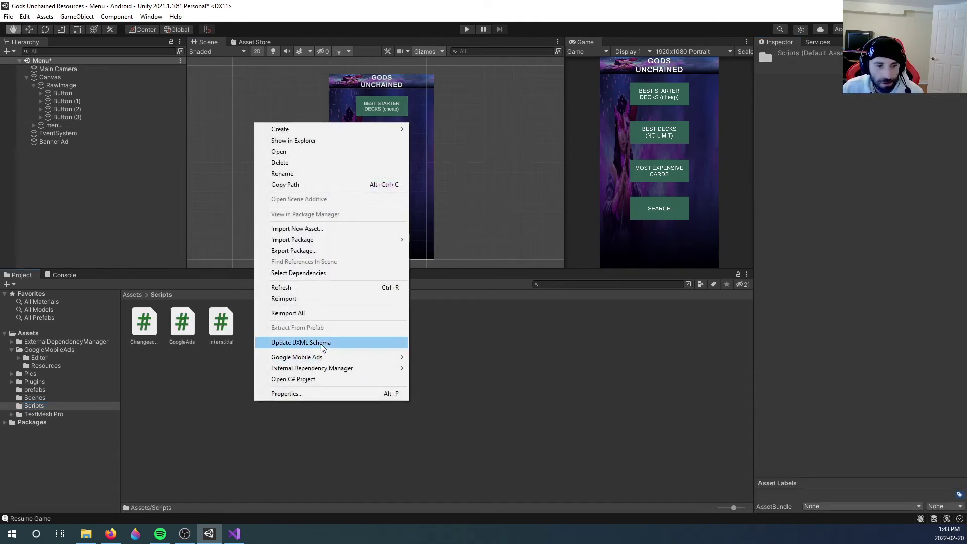
pyautogui.moveTo(316, 130)
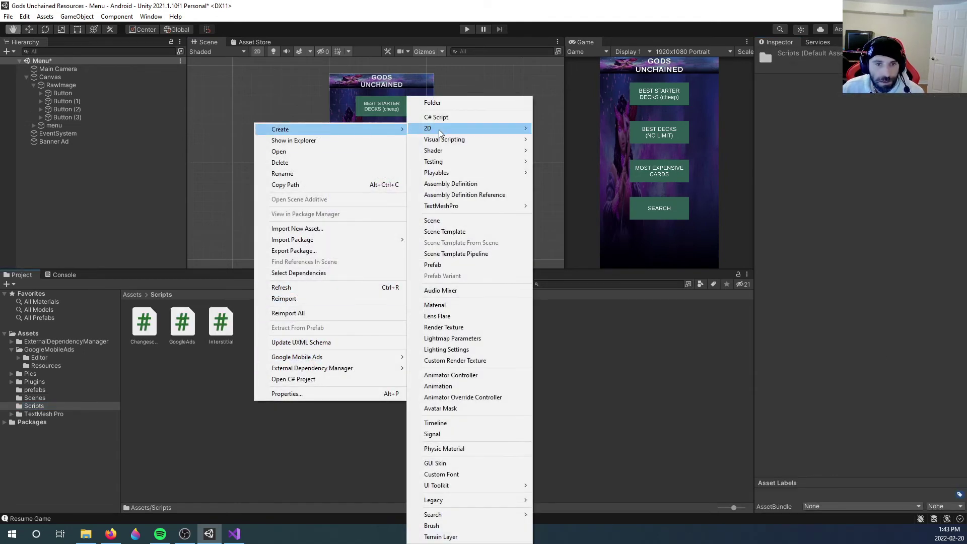
pyautogui.click(463, 119)
pyautogui.write('Re')
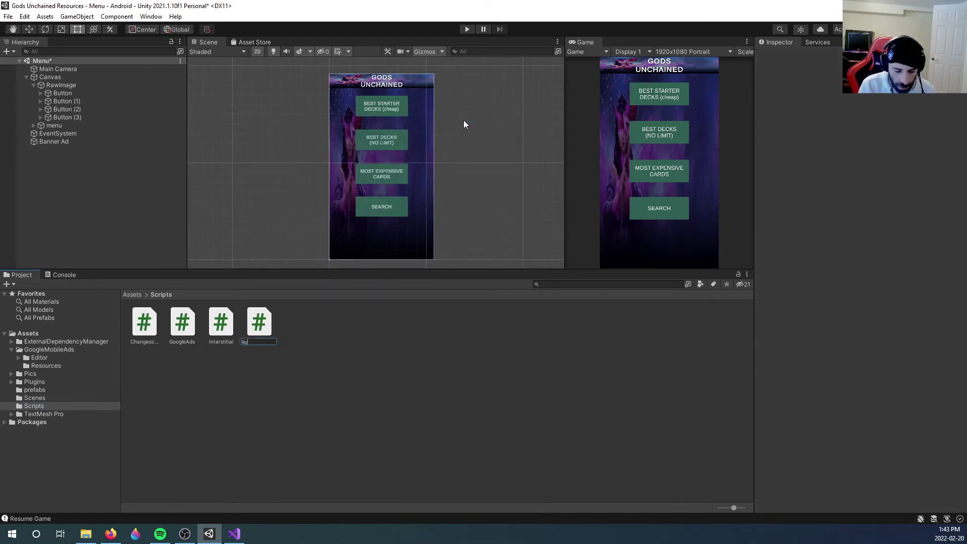
pyautogui.write('wardedButton')
pyautogui.press('Return')
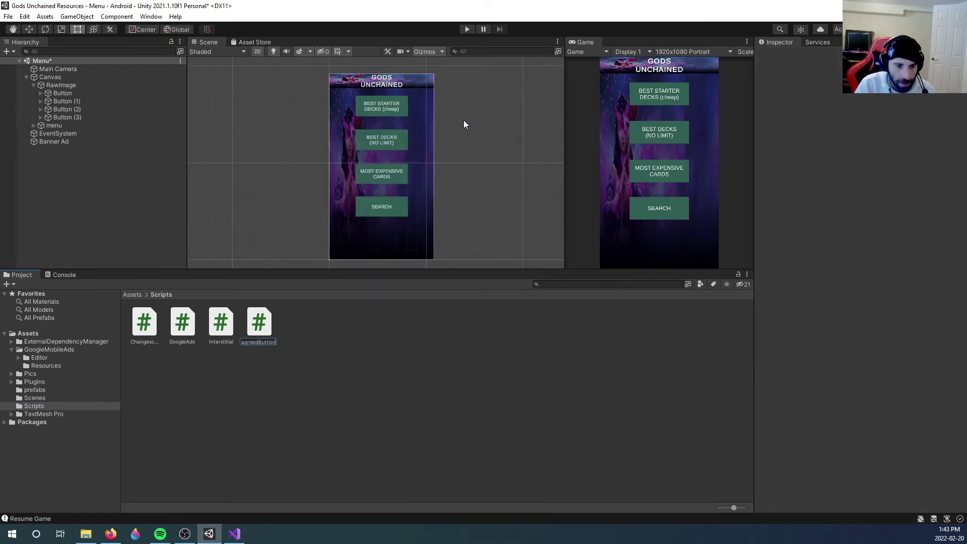
pyautogui.doubleClick(266, 323)
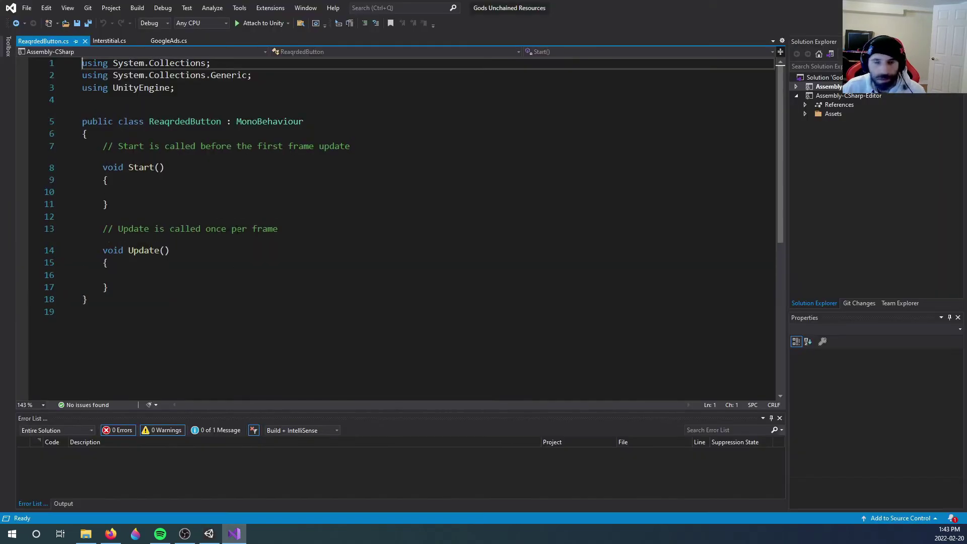
# Add GameObject.Find("Button").SetActive(false); to Start(), save, and return to Unity
pyautogui.click(505, 196)
pyautogui.write('GameObject')
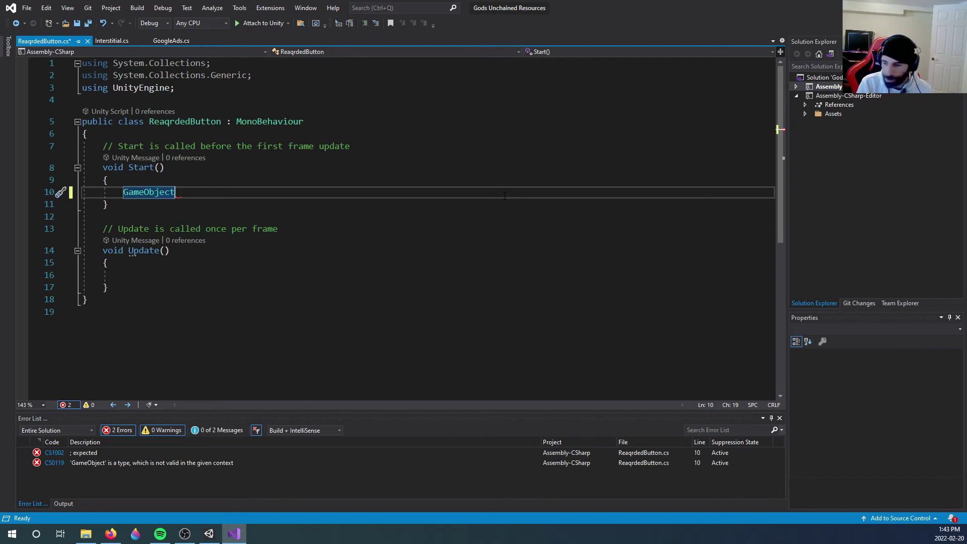
pyautogui.write('.Find')
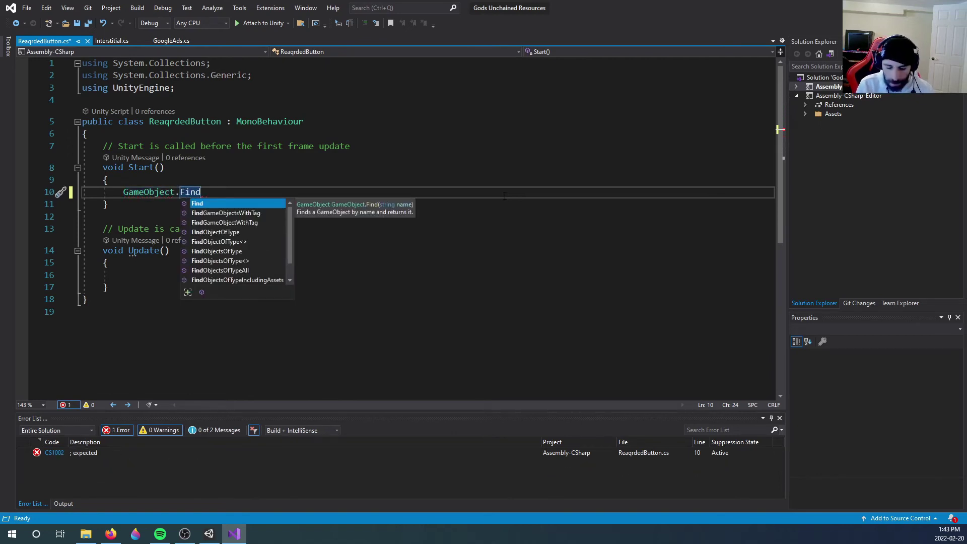
pyautogui.write('("B')
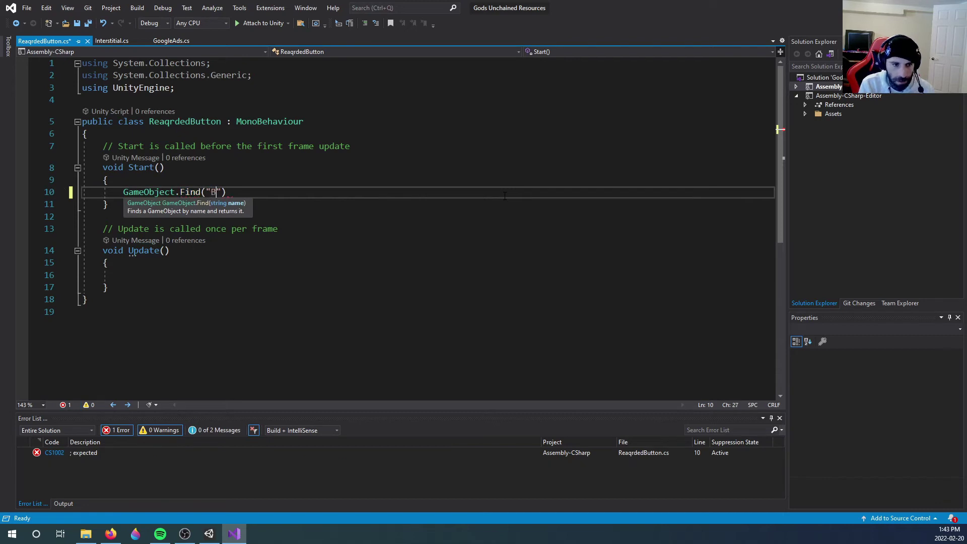
pyautogui.write('utton')
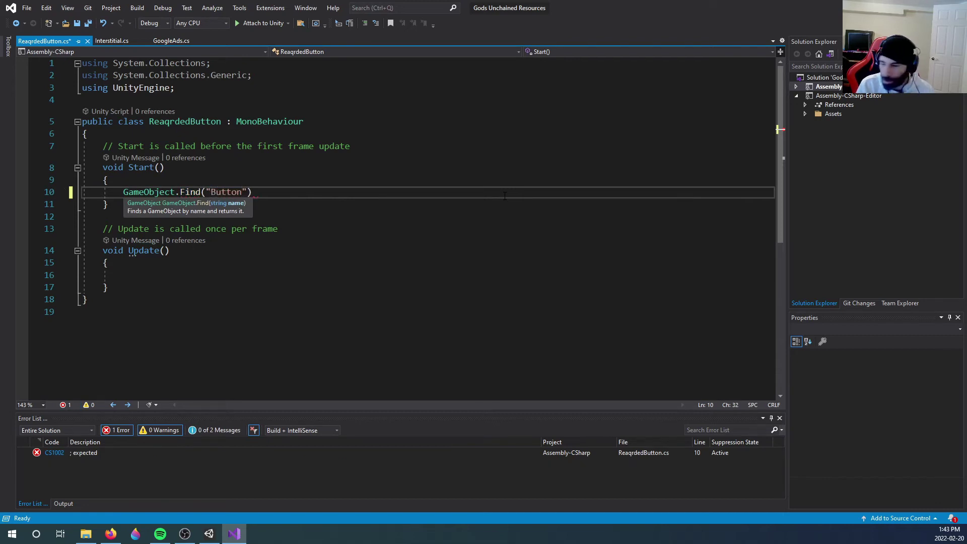
pyautogui.write('"')
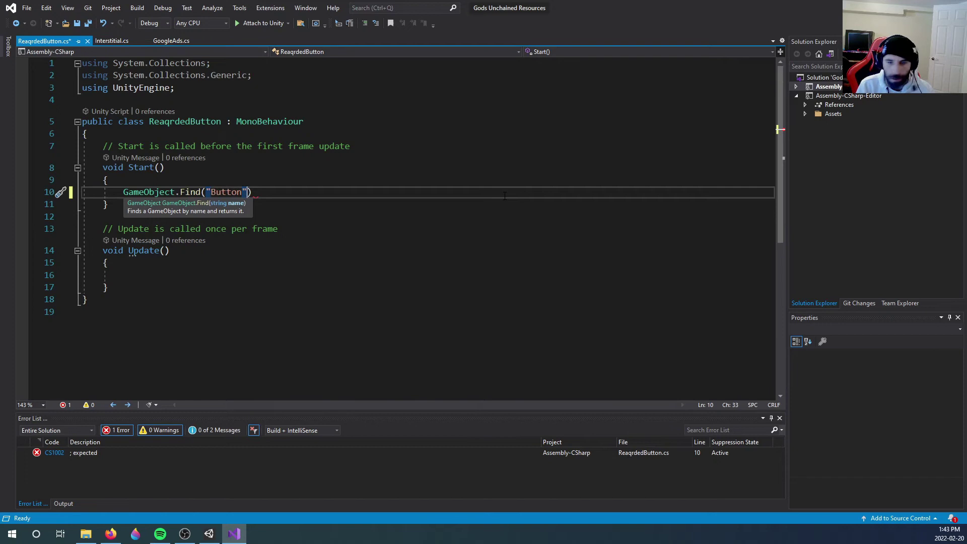
pyautogui.write(')')
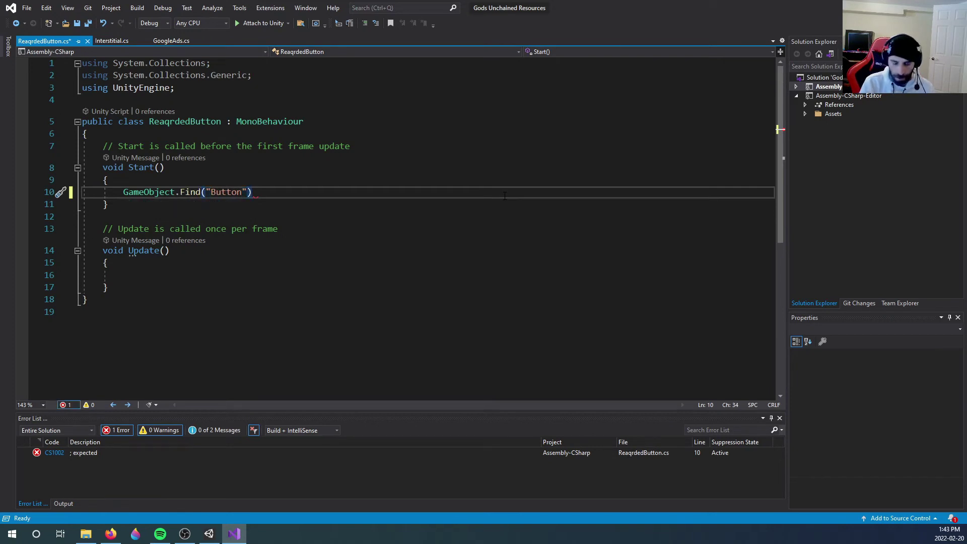
pyautogui.write('.Set')
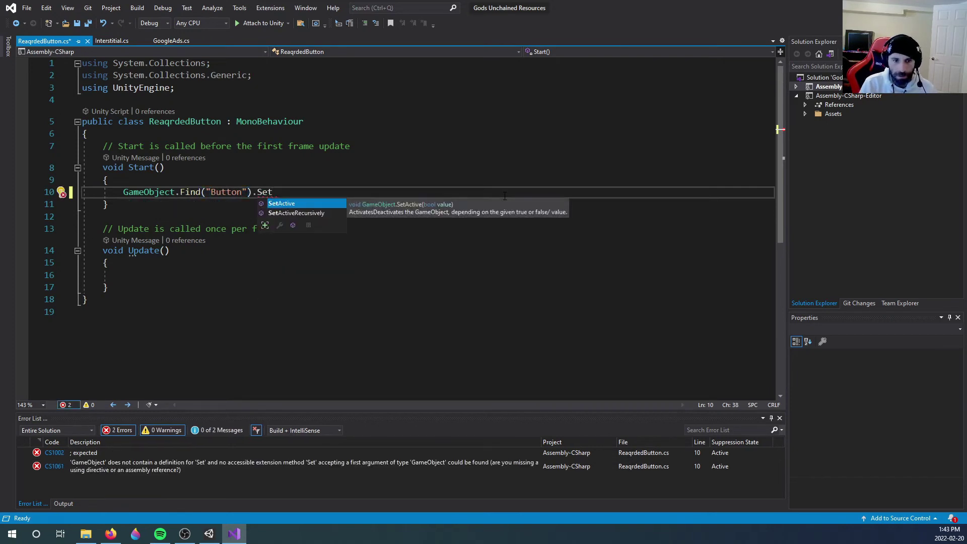
pyautogui.press('Tab')
pyautogui.write('(')
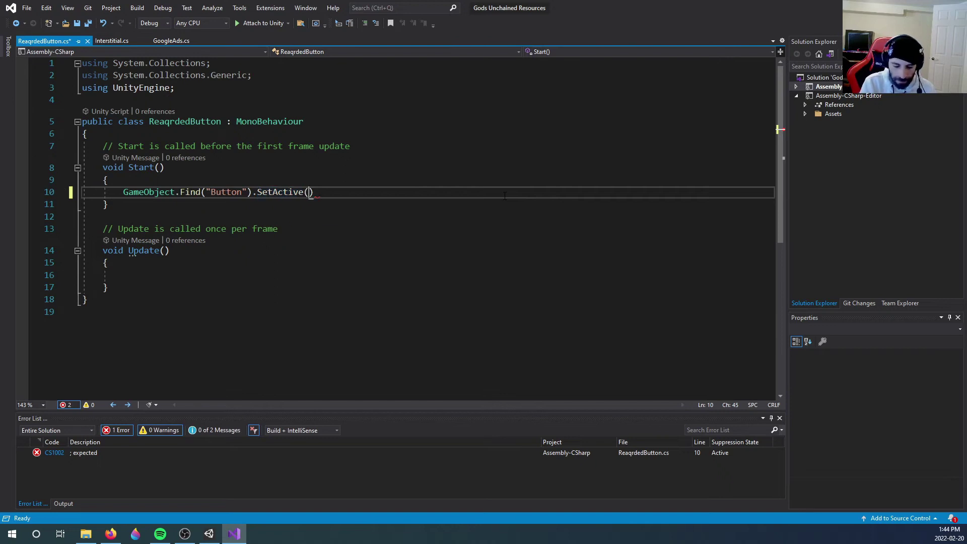
pyautogui.write('false)')
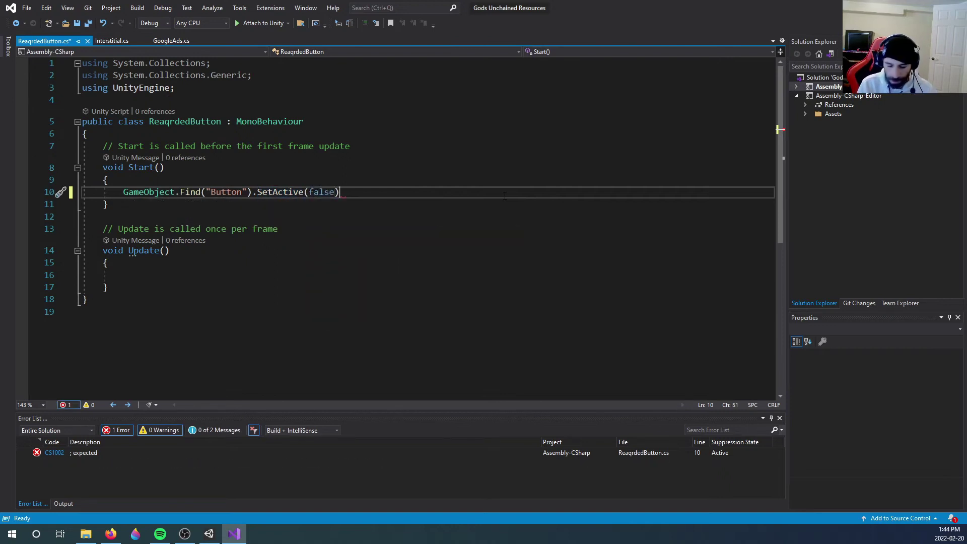
pyautogui.write(';')
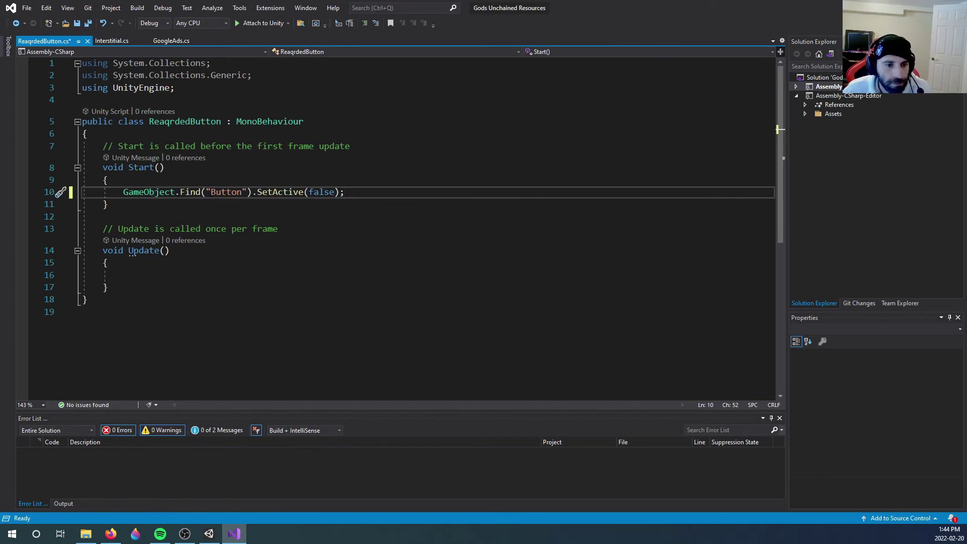
pyautogui.click(76, 23)
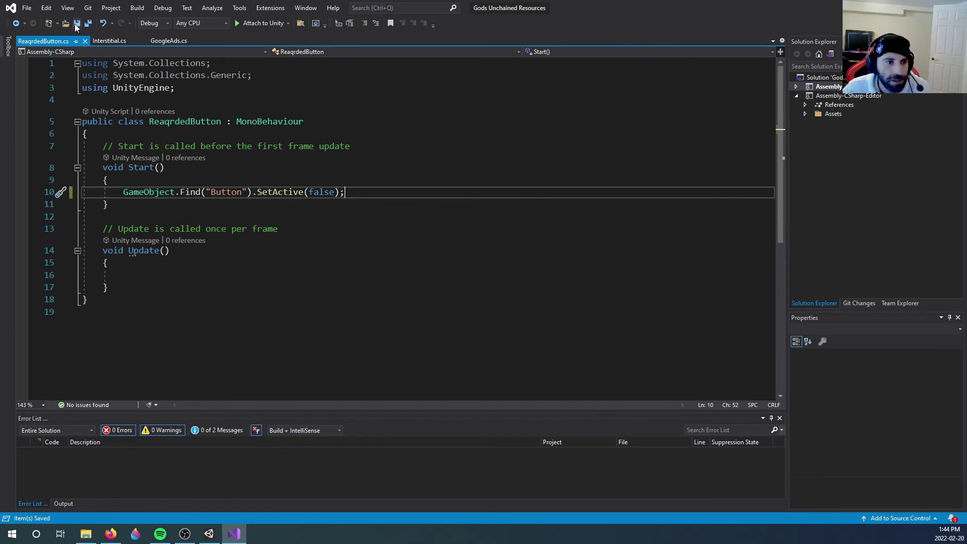
pyautogui.click(205, 537)
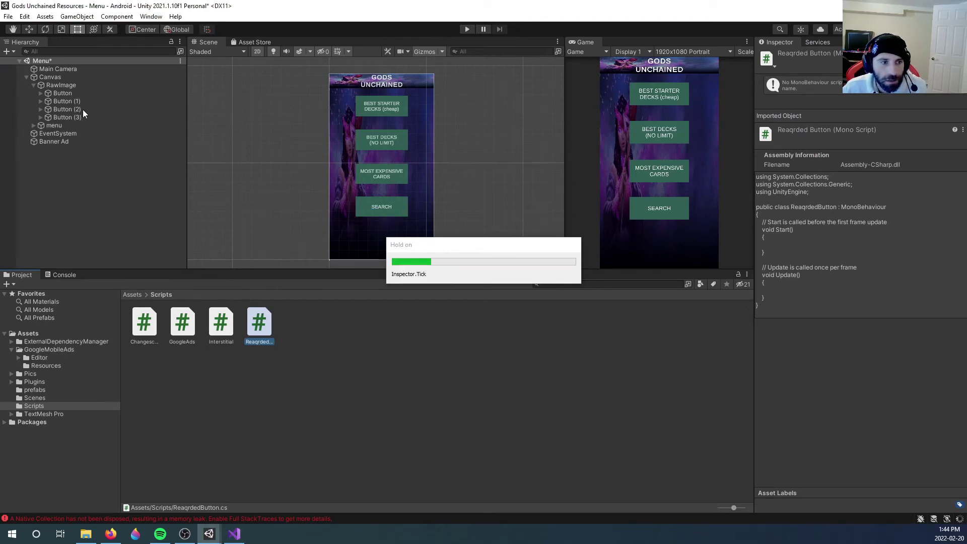
# Change the Find argument from "Button" to "Rewarded" and save the script
pyautogui.click(234, 534)
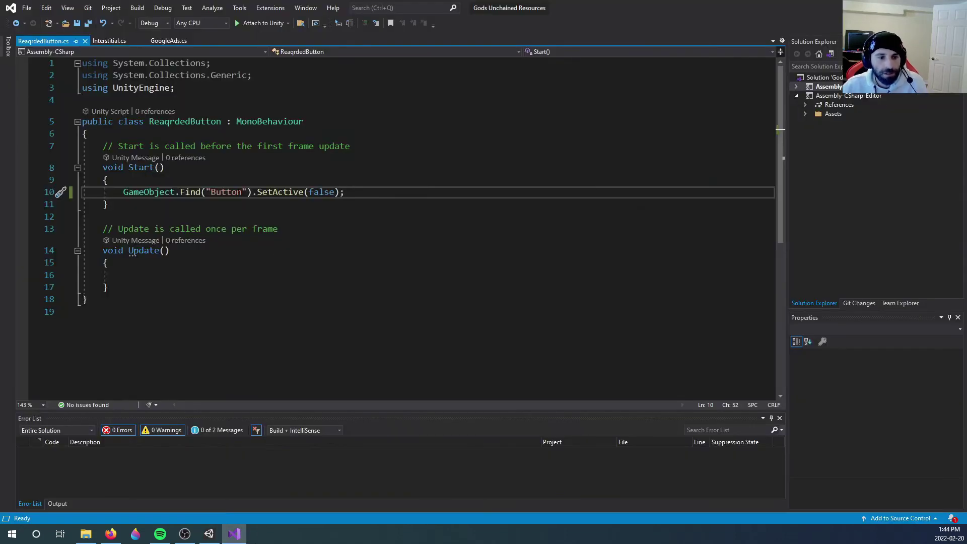
pyautogui.doubleClick(227, 193)
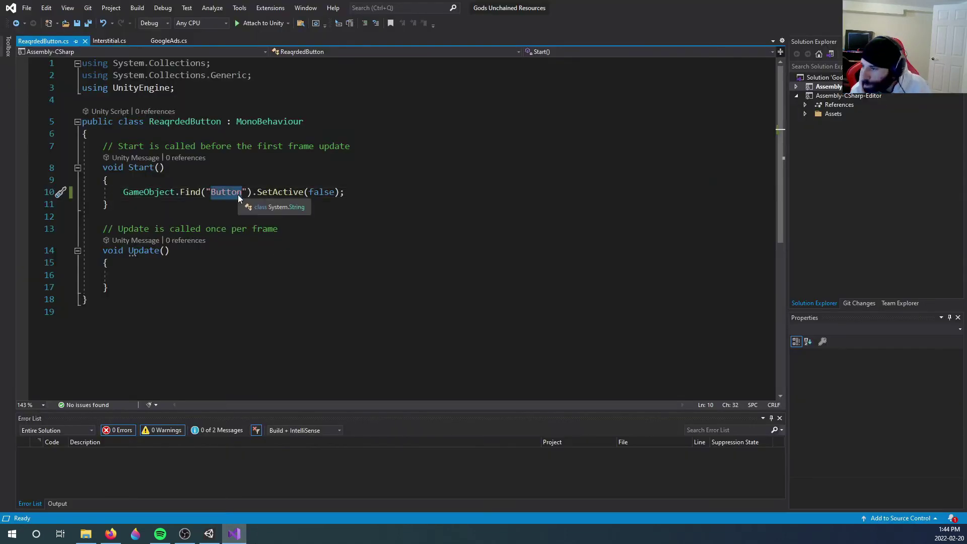
pyautogui.write('Rewarded')
pyautogui.hotkey('ctrl', 's')
# Rename the SEARCH button's object Button (3) to Rewarded in the Hierarchy
pyautogui.click(209, 534)
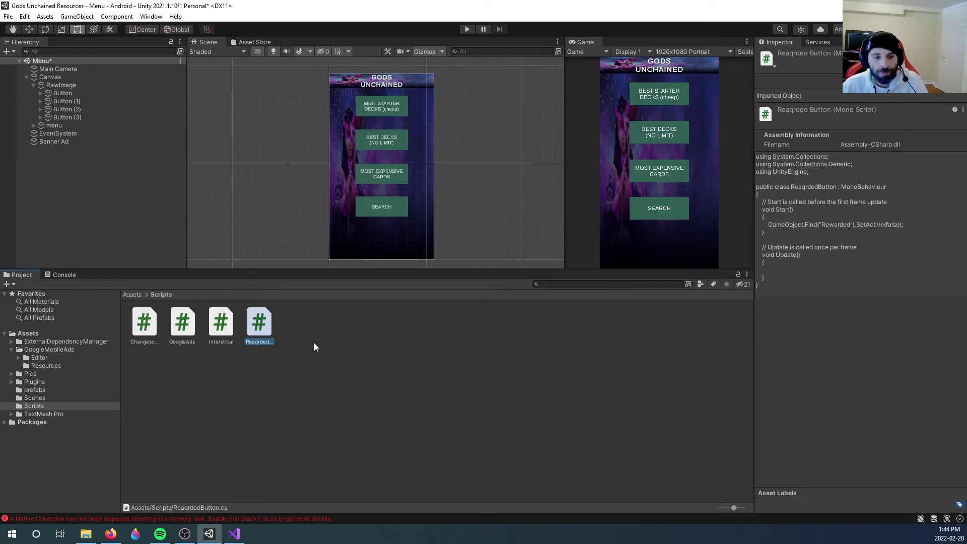
pyautogui.click(391, 214)
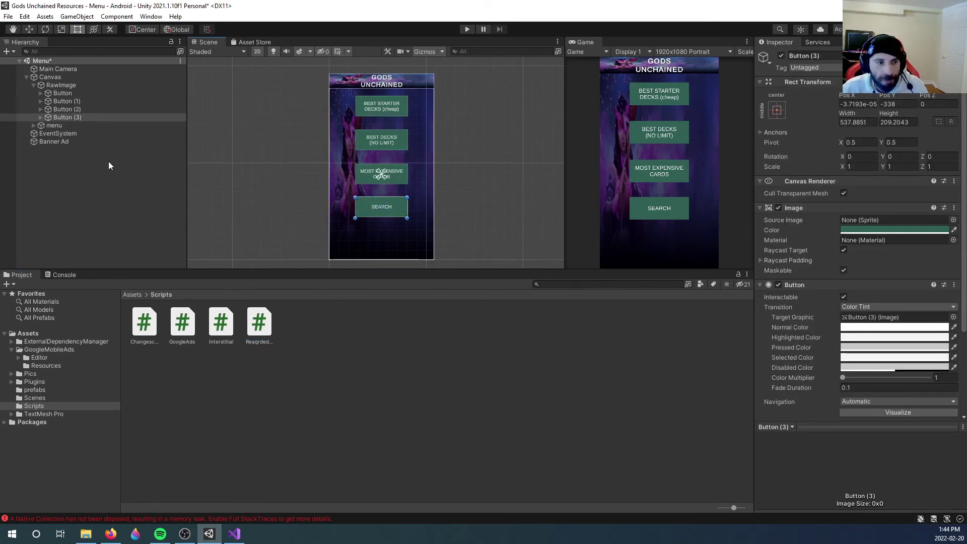
pyautogui.click(67, 117)
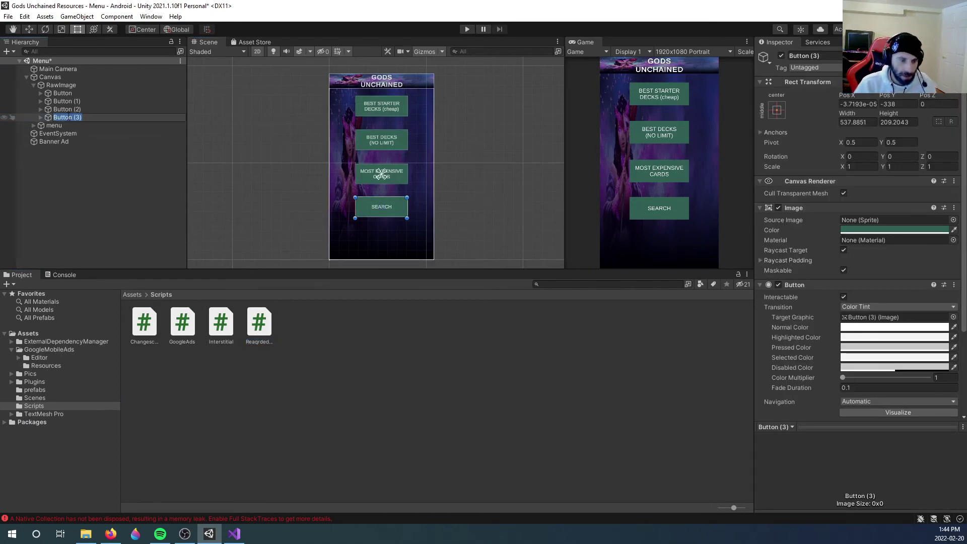
pyautogui.write('Rewarded')
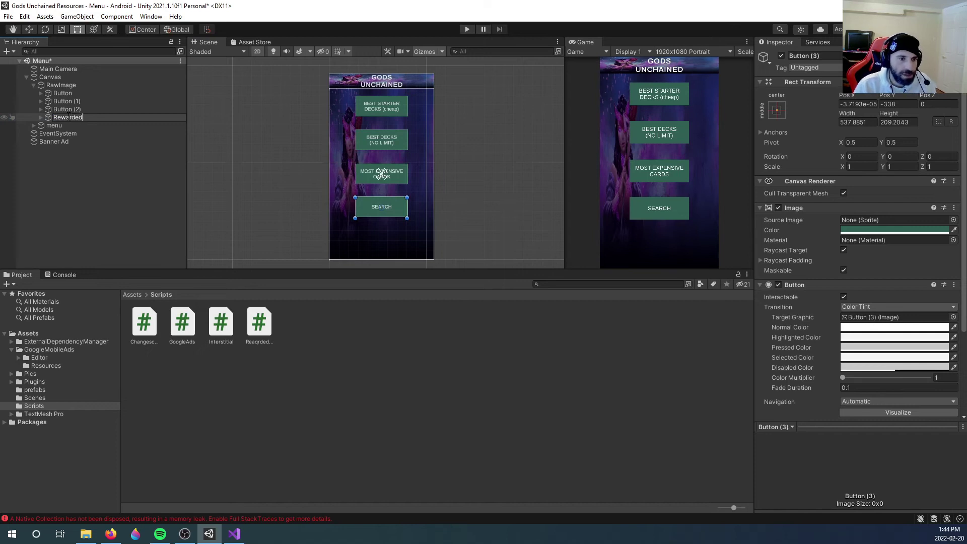
pyautogui.press('Return')
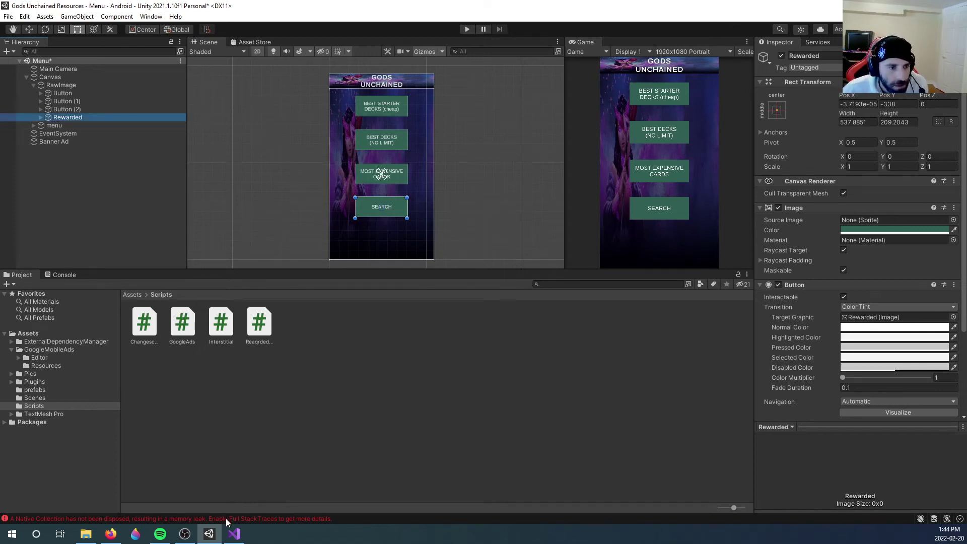
# Check the ReaqrdedButton script in the code editor against the new name, then return to Unity
pyautogui.click(234, 533)
pyautogui.click(217, 532)
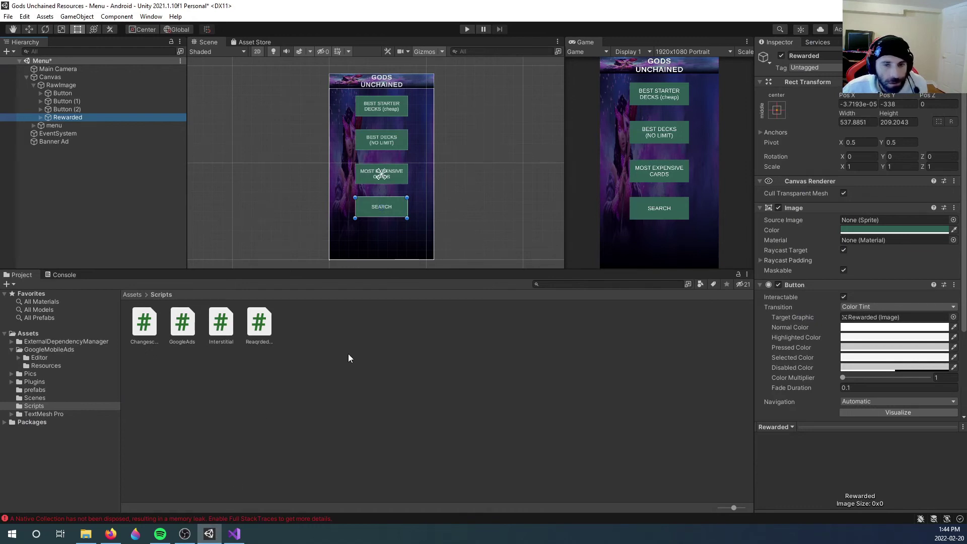
pyautogui.click(234, 534)
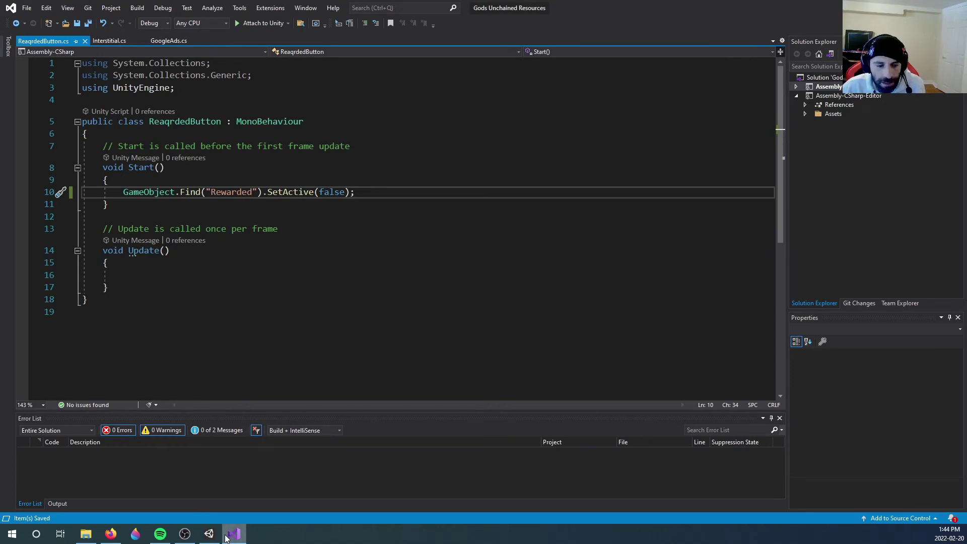
pyautogui.click(209, 533)
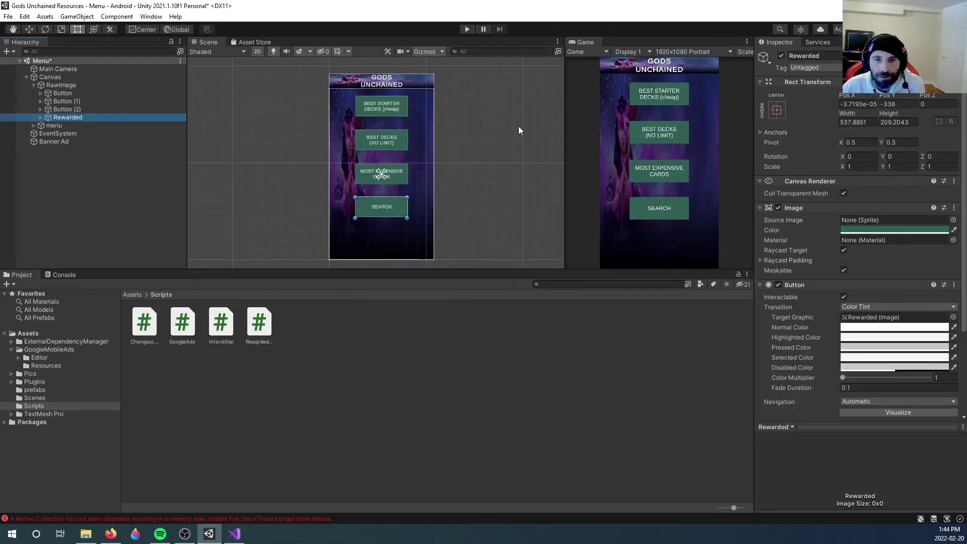
# Run a quick Play mode test and stop it, glancing at the script in between
pyautogui.click(466, 29)
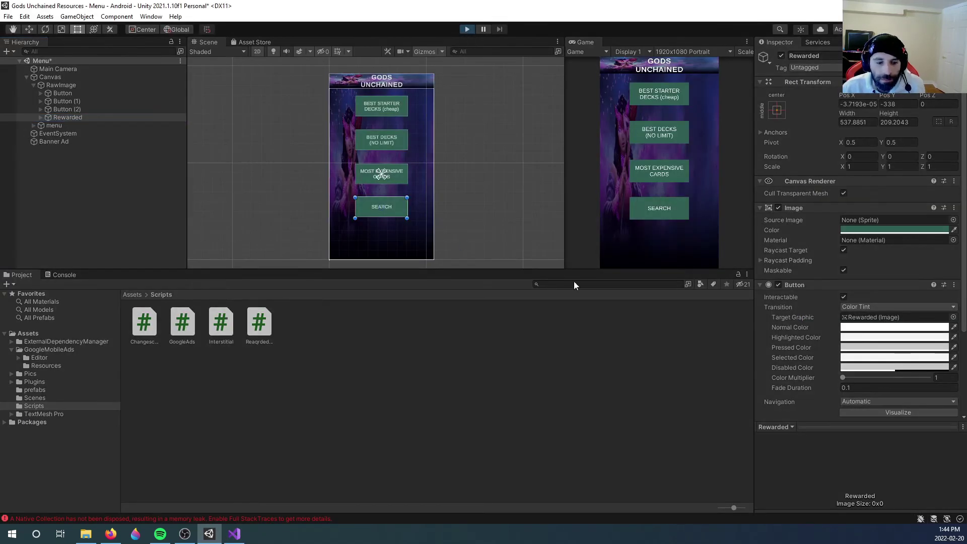
pyautogui.click(235, 533)
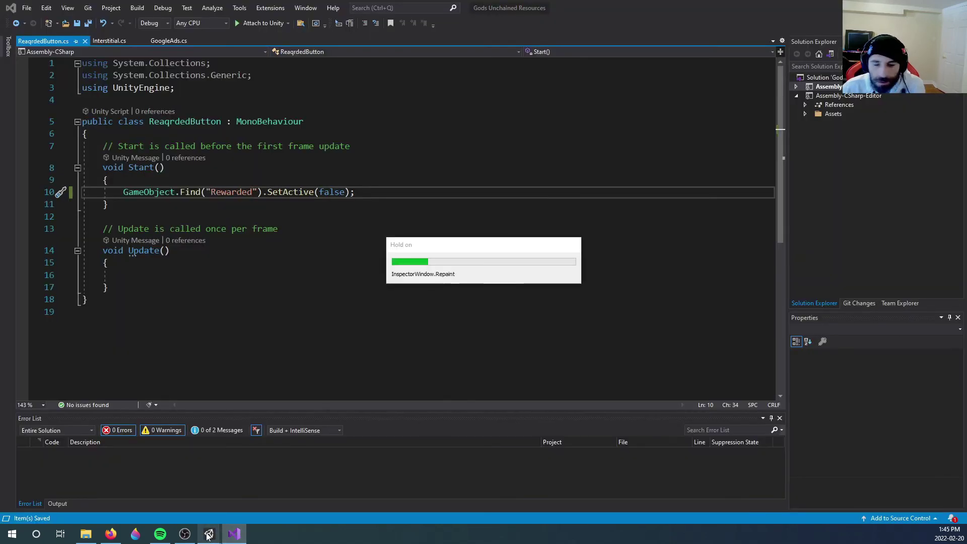
pyautogui.click(209, 534)
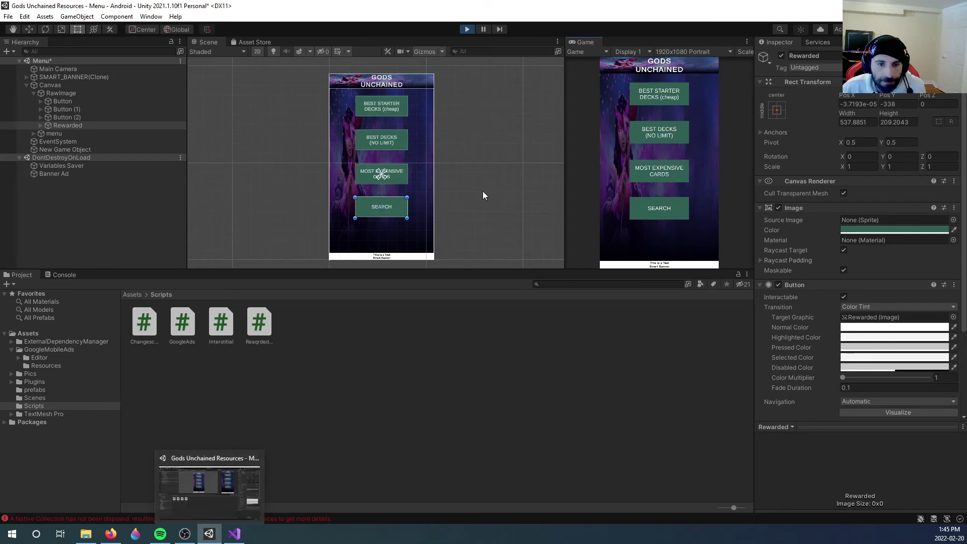
pyautogui.click(467, 28)
pyautogui.click(234, 533)
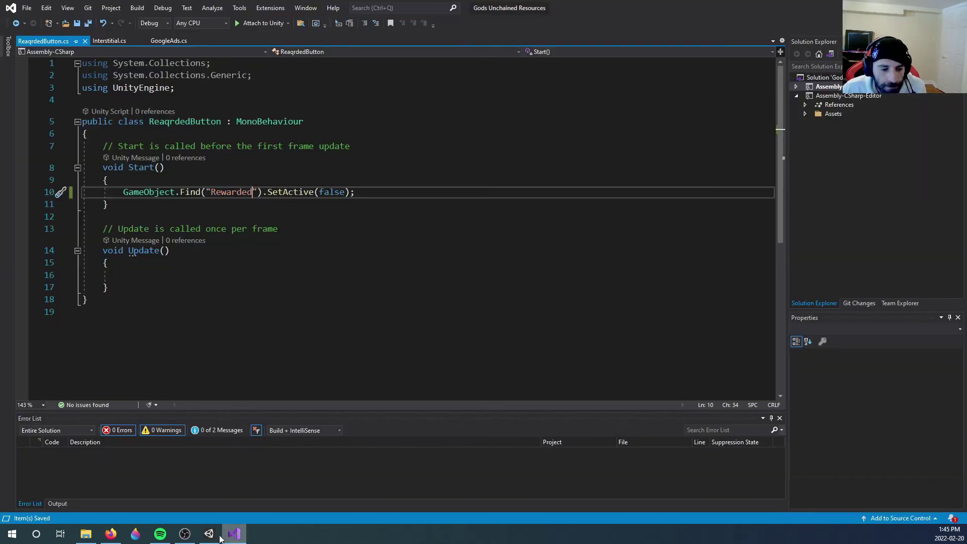
pyautogui.click(208, 534)
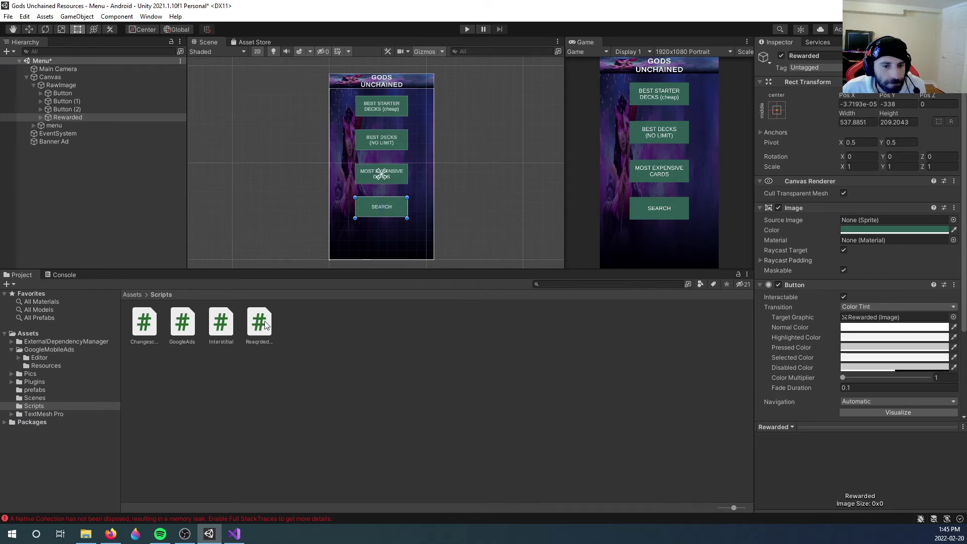
# Attach the ReaqrdedButton script to Main Camera and play-test that the SEARCH button is hidden
pyautogui.moveTo(265, 325); pyautogui.dragTo(81, 117)
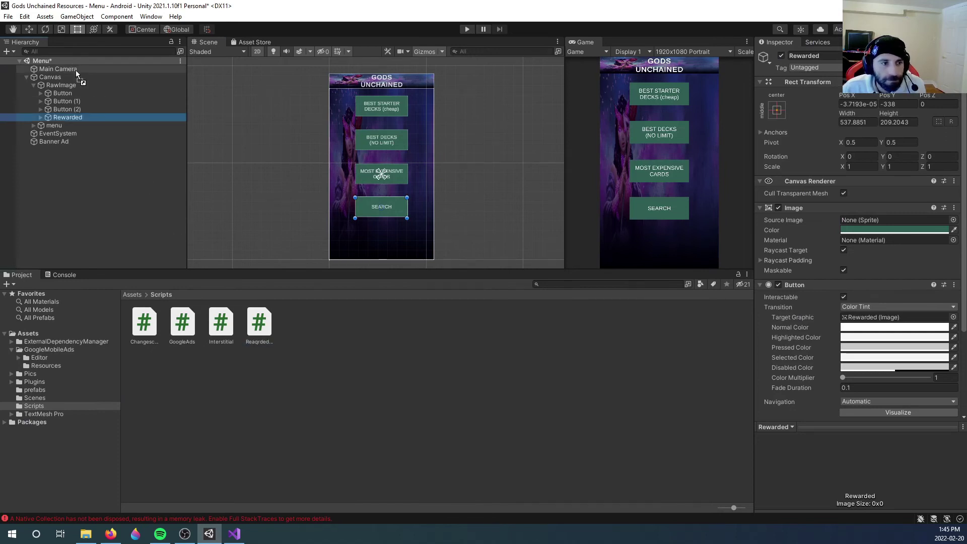
pyautogui.click(76, 70)
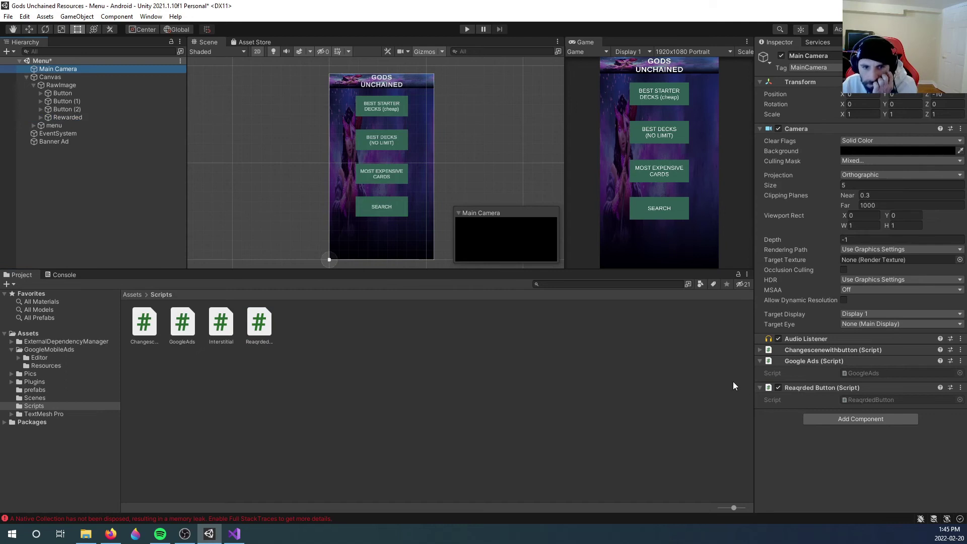
pyautogui.click(467, 29)
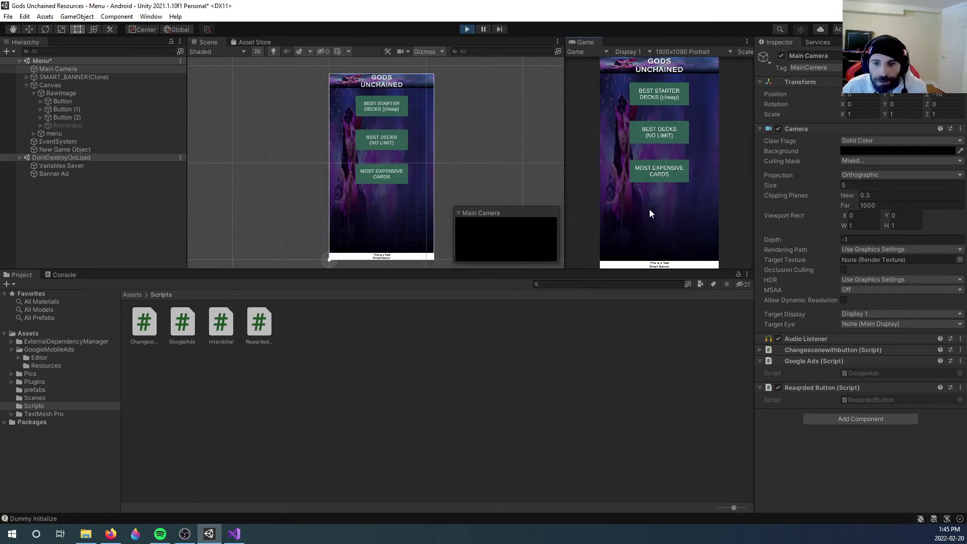
pyautogui.click(468, 29)
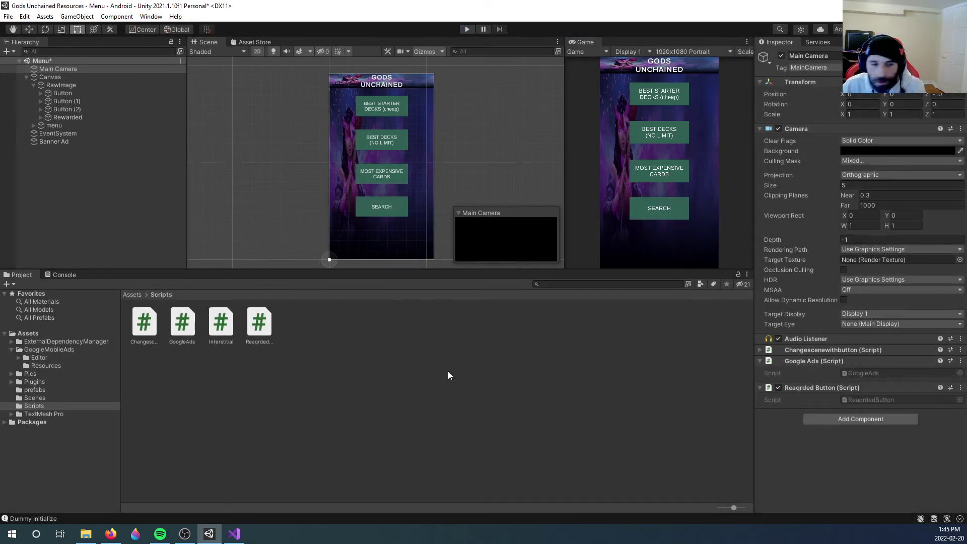
pyautogui.click(121, 218)
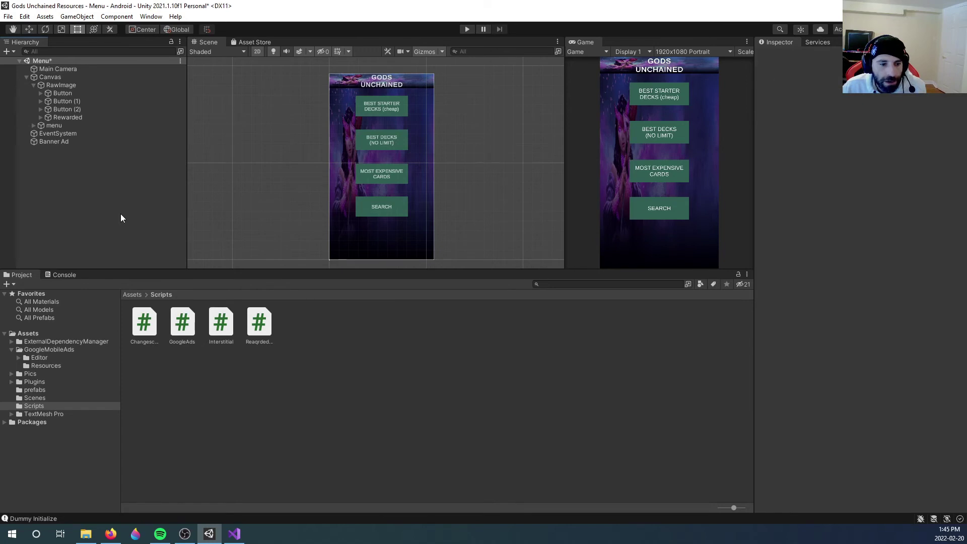
# Add a Google Mobile Ads Rewarded Ad object to the Menu scene
pyautogui.click(75, 17)
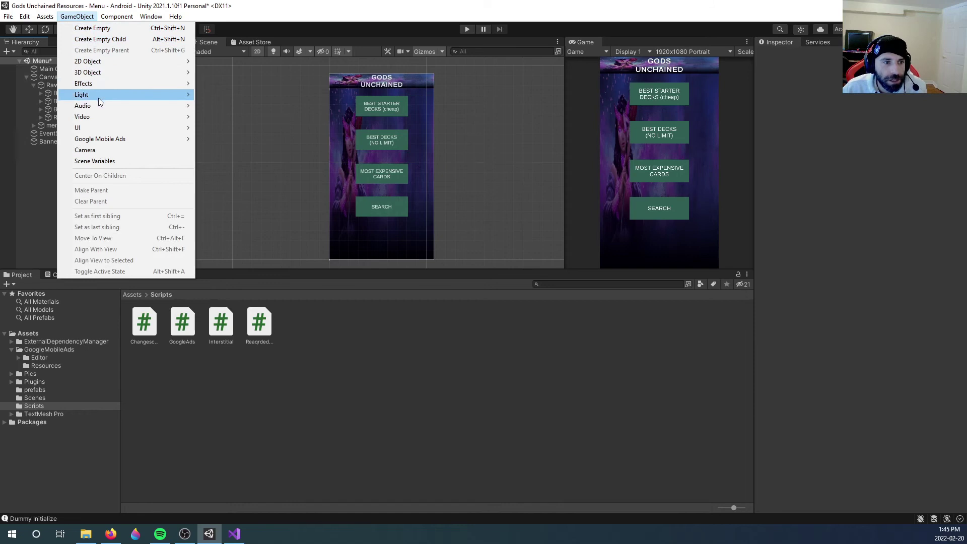
pyautogui.moveTo(107, 141)
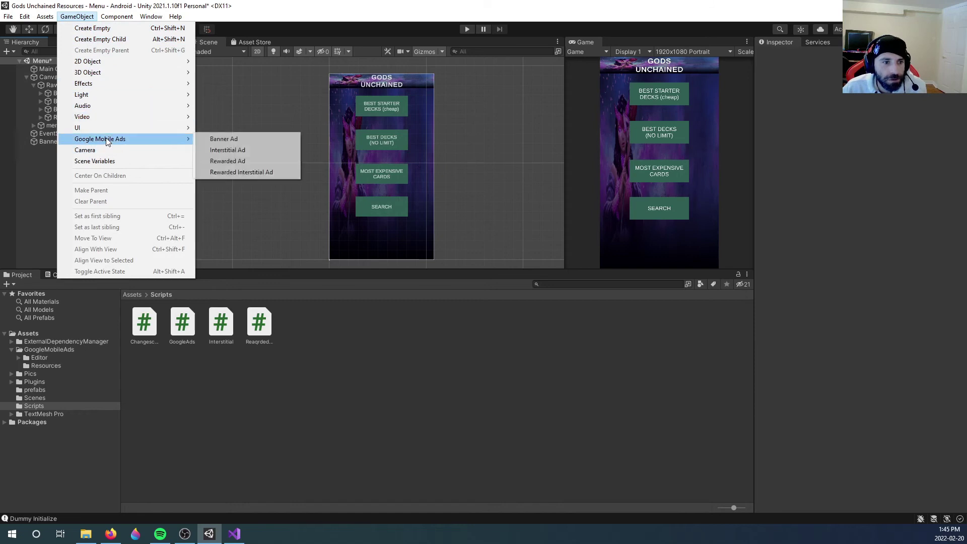
pyautogui.click(252, 161)
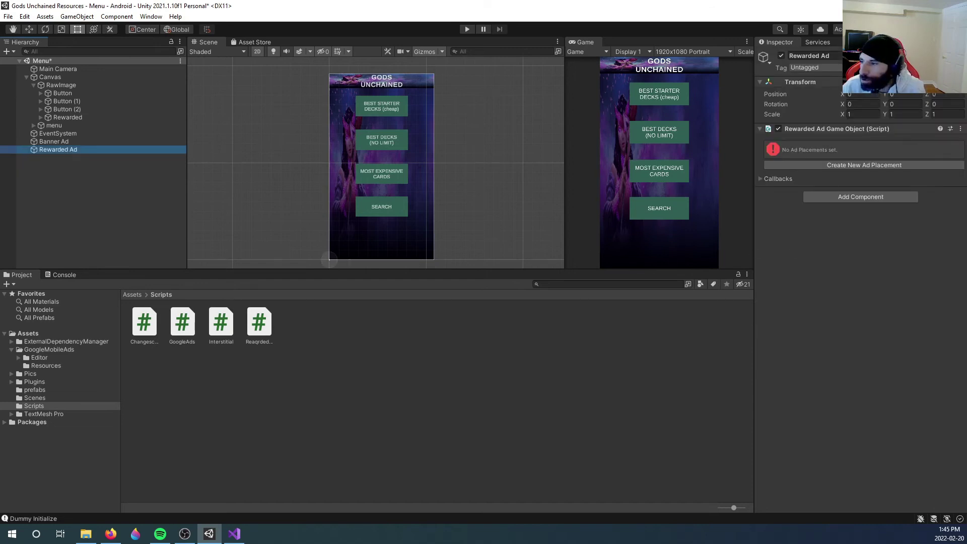
# Add a fourth ad placement named Rewarded with the Rewarded ad format
pyautogui.click(45, 16)
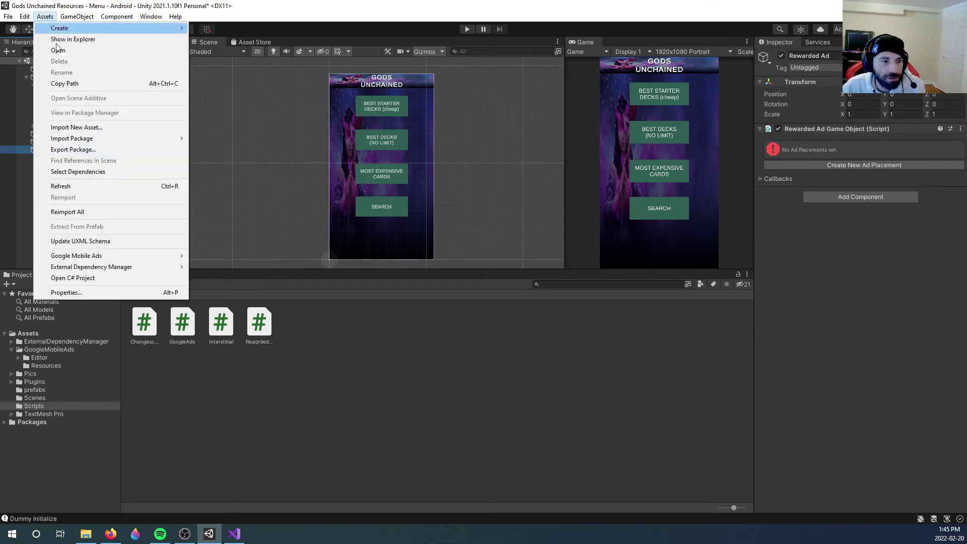
pyautogui.moveTo(99, 255)
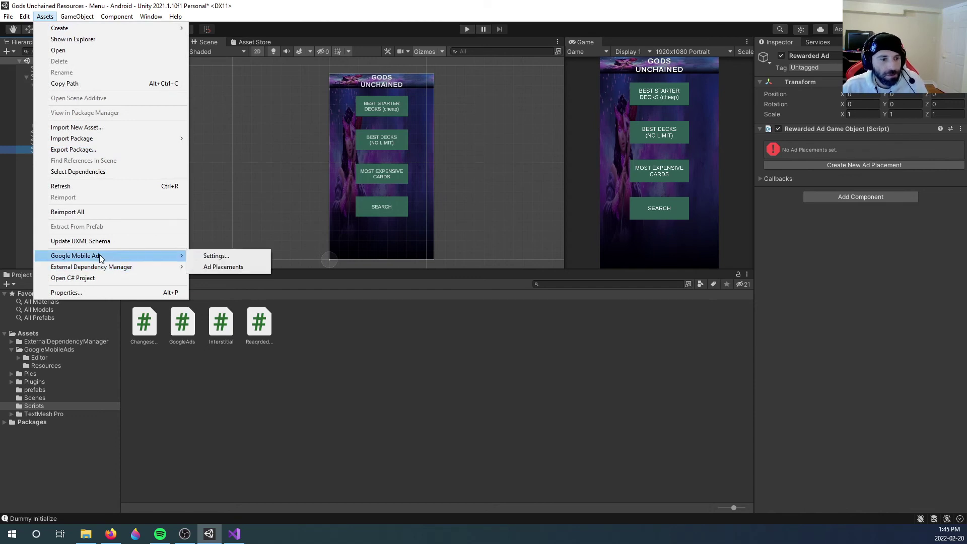
pyautogui.click(241, 268)
pyautogui.click(813, 378)
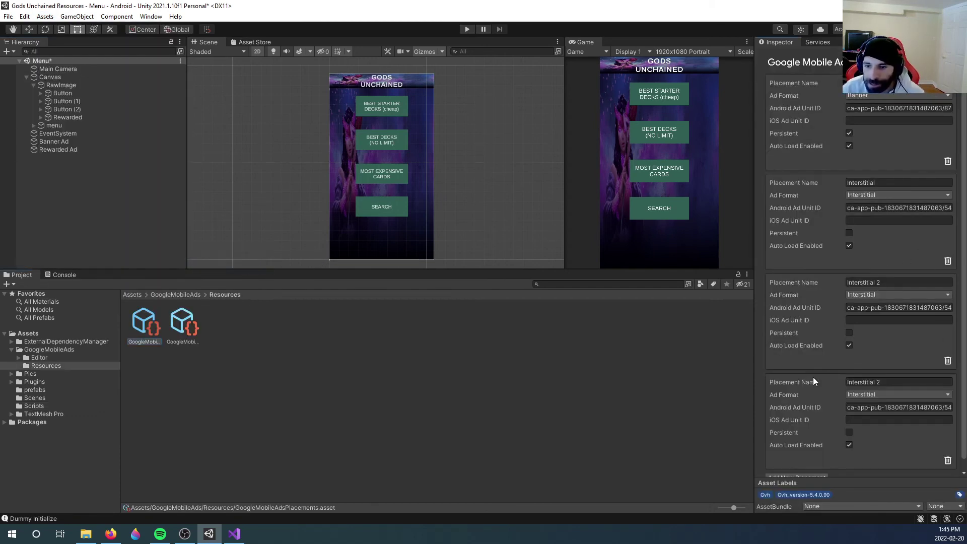
pyautogui.click(890, 383)
pyautogui.write('Rewarded')
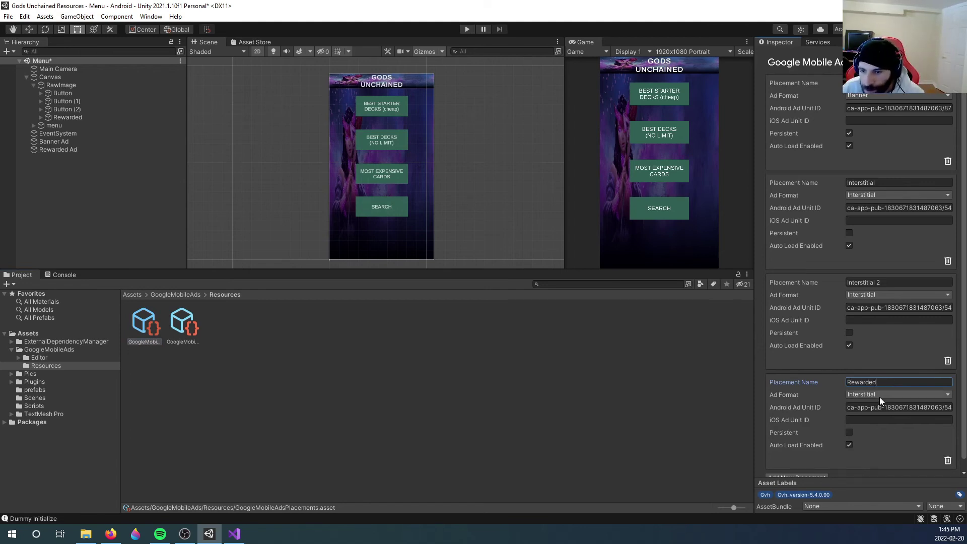
pyautogui.click(880, 397)
pyautogui.click(892, 428)
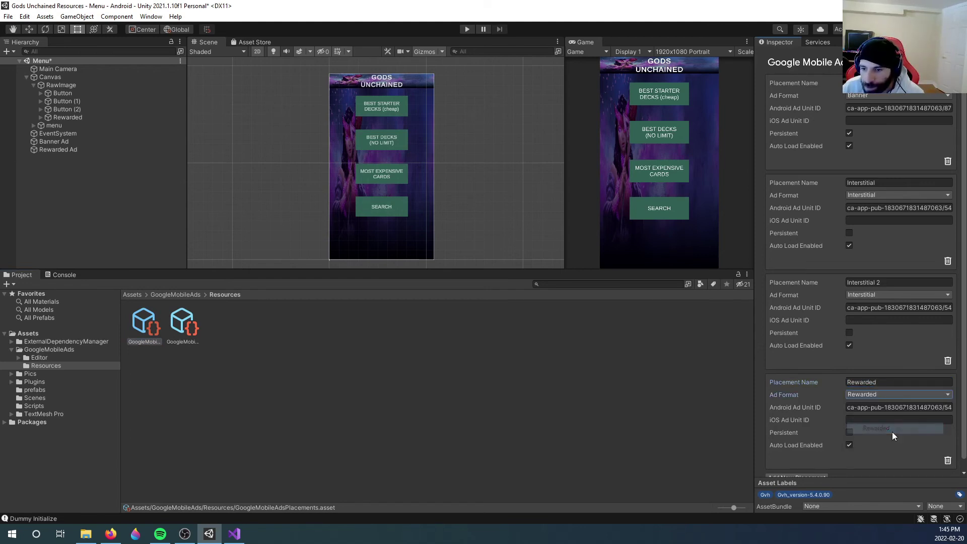
# Paste the rewarded ad unit ID from the browser into the placement's Android Ad Unit ID
pyautogui.hotkey('alt', 'Tab')
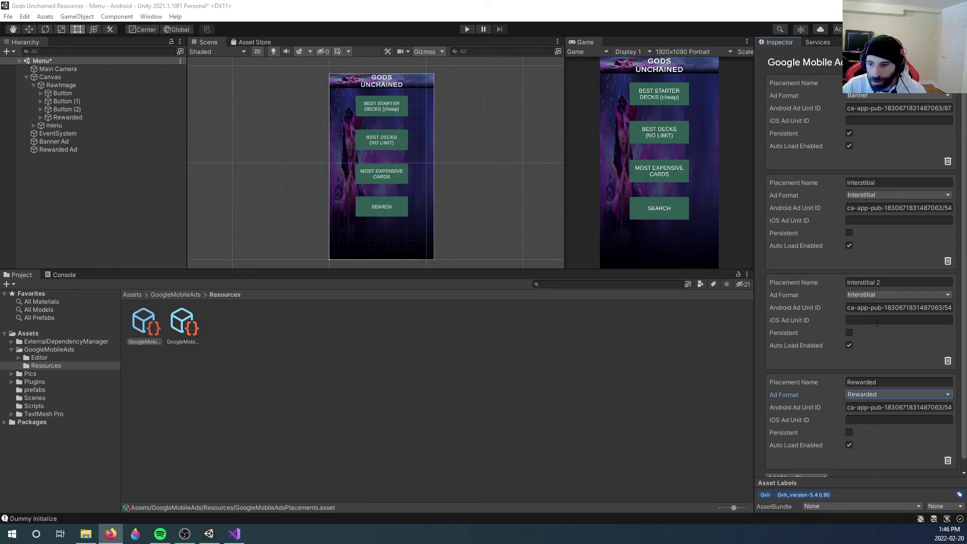
pyautogui.click(892, 407)
pyautogui.hotkey('ctrl', 'v')
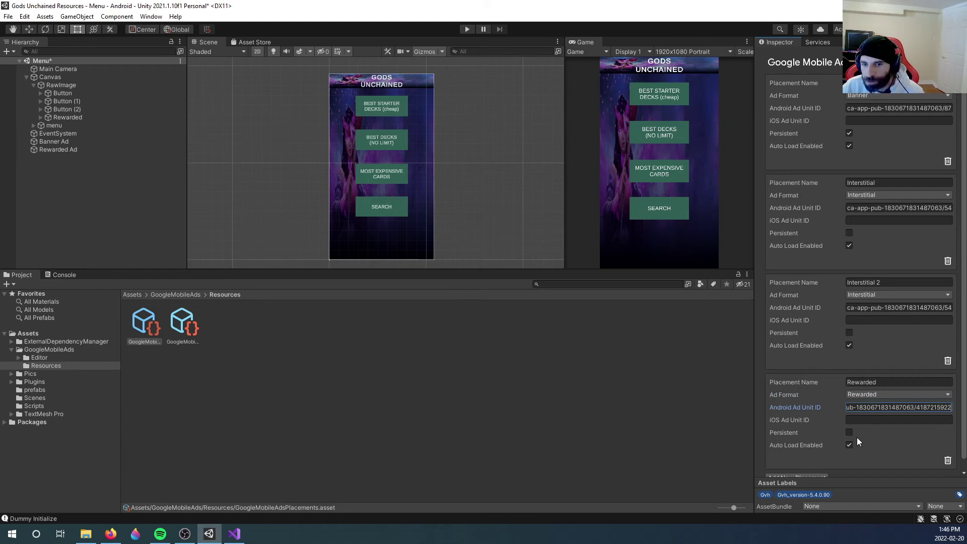
pyautogui.hotkey('alt', 'Tab')
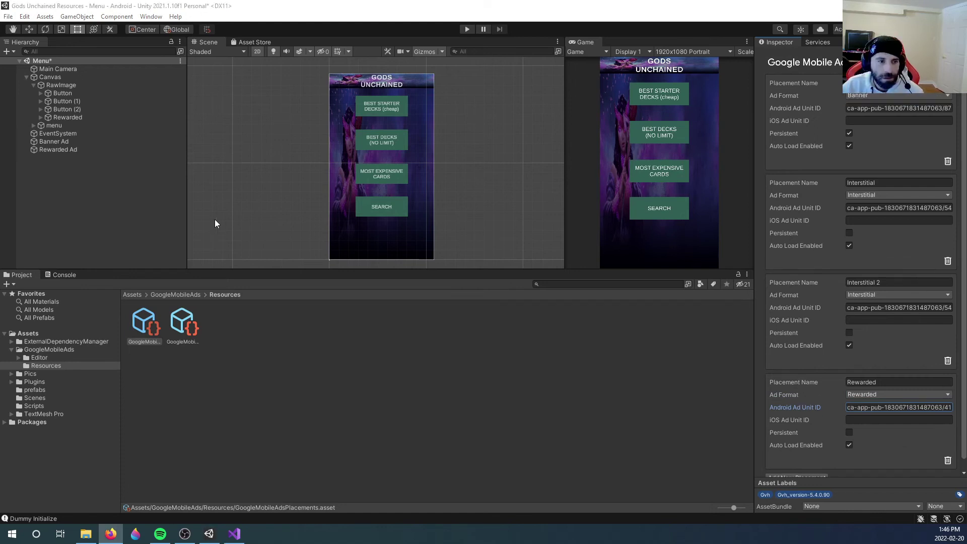
# Add an On Ad Loaded entry on Rewarded Ad calling GameObject.SetActive(true) on the Rewarded button
pyautogui.click(76, 151)
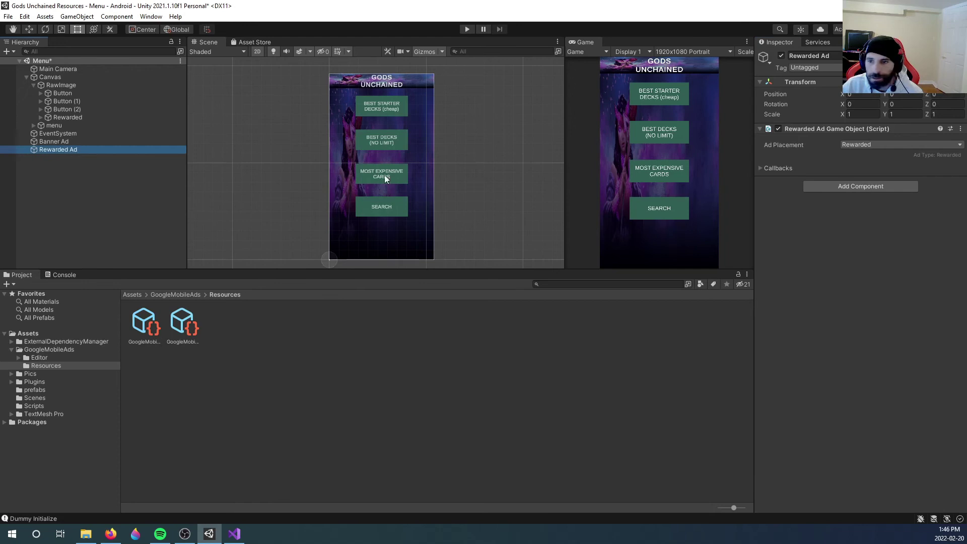
pyautogui.click(762, 169)
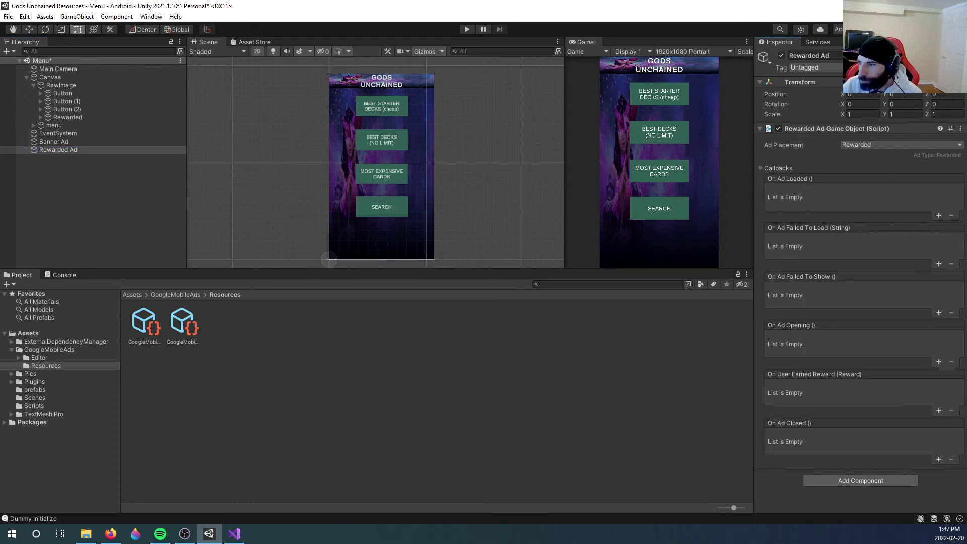
pyautogui.click(941, 215)
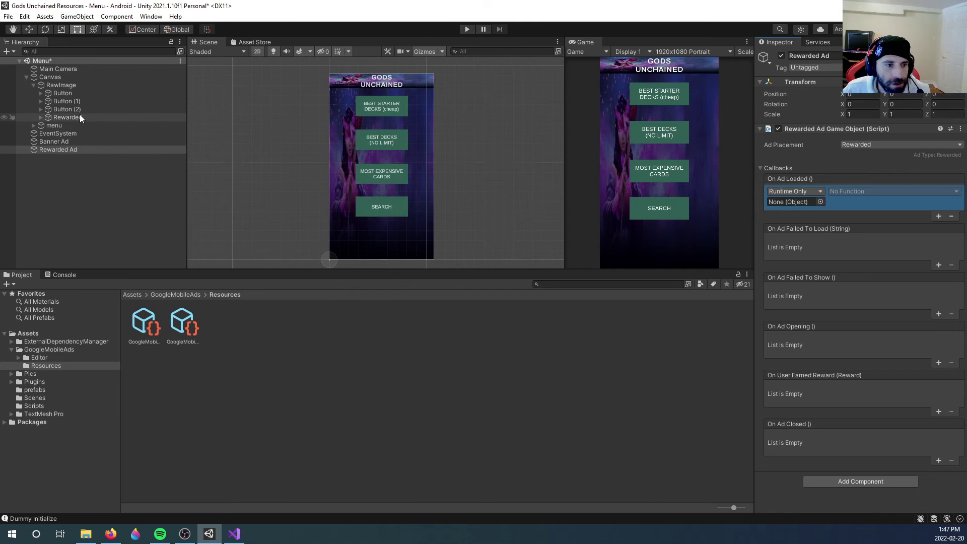
pyautogui.moveTo(80, 117); pyautogui.dragTo(806, 201)
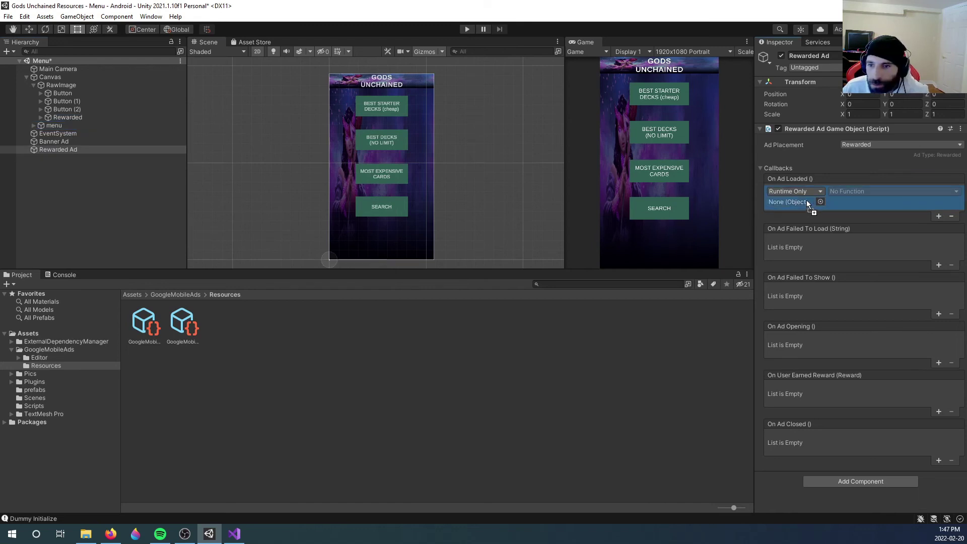
pyautogui.click(877, 193)
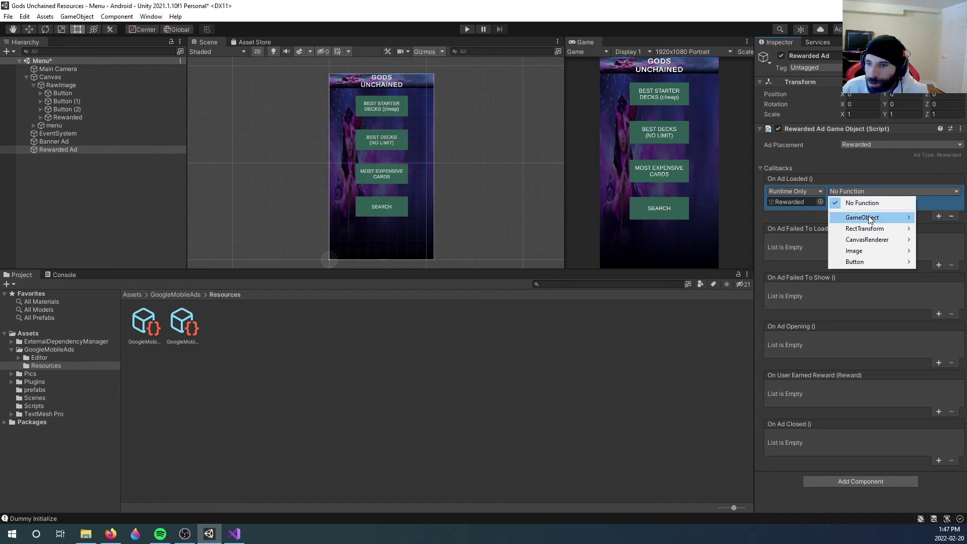
pyautogui.moveTo(865, 262)
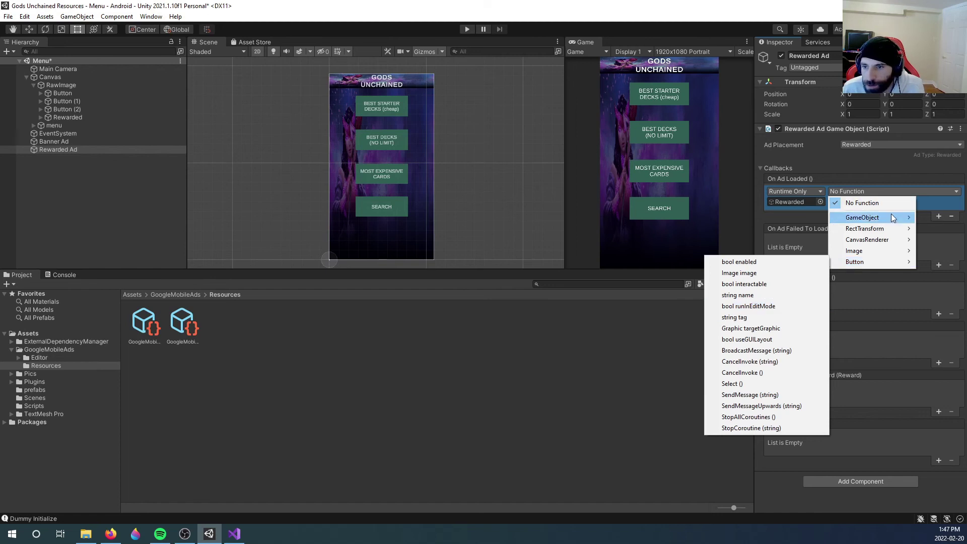
pyautogui.moveTo(892, 217)
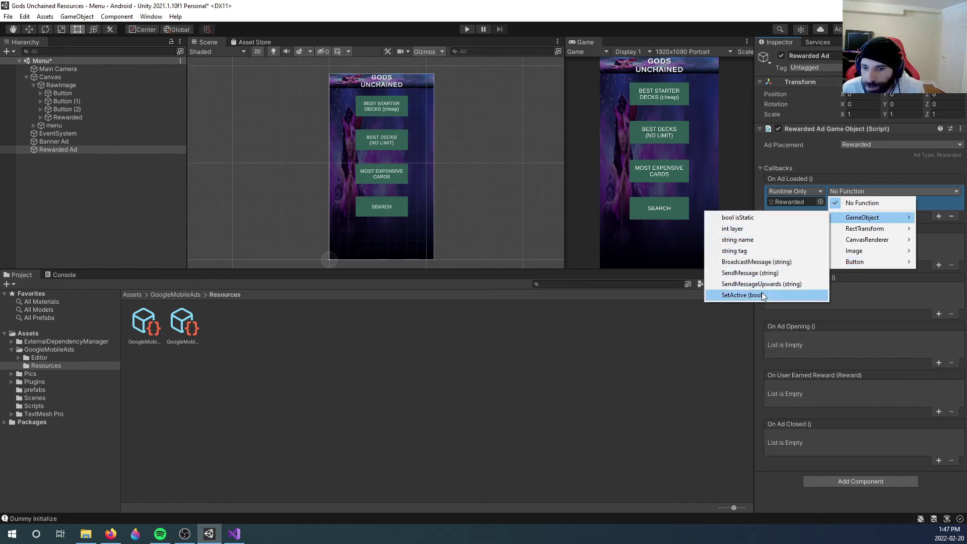
pyautogui.click(744, 295)
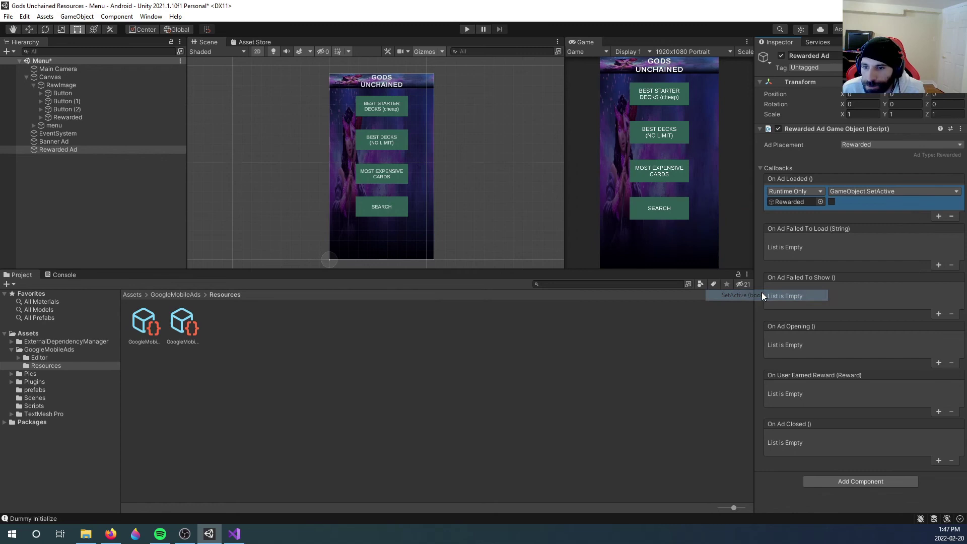
pyautogui.click(832, 202)
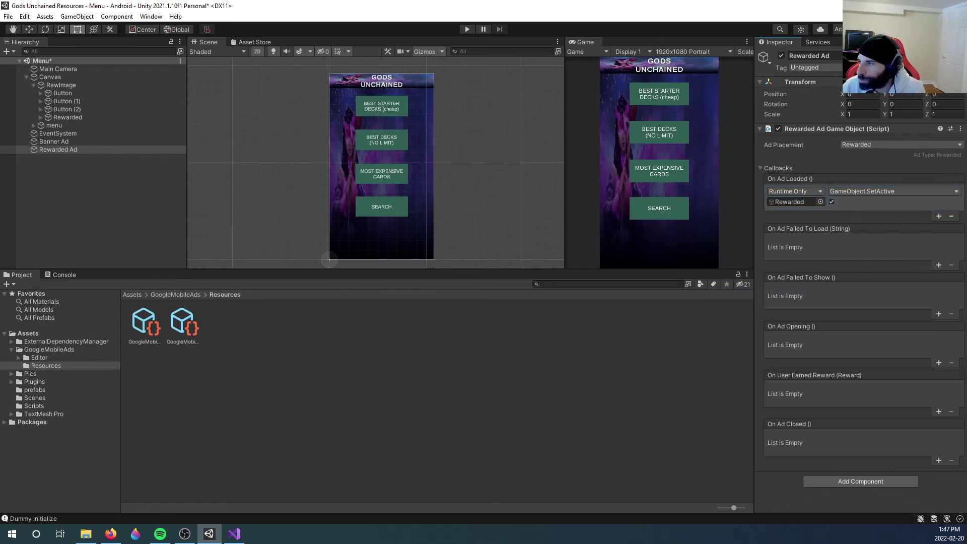
# Add an On Click entry to the Rewarded button calling RewardedAdGameObject.ShowIfLoaded on Rewarded Ad
pyautogui.click(374, 210)
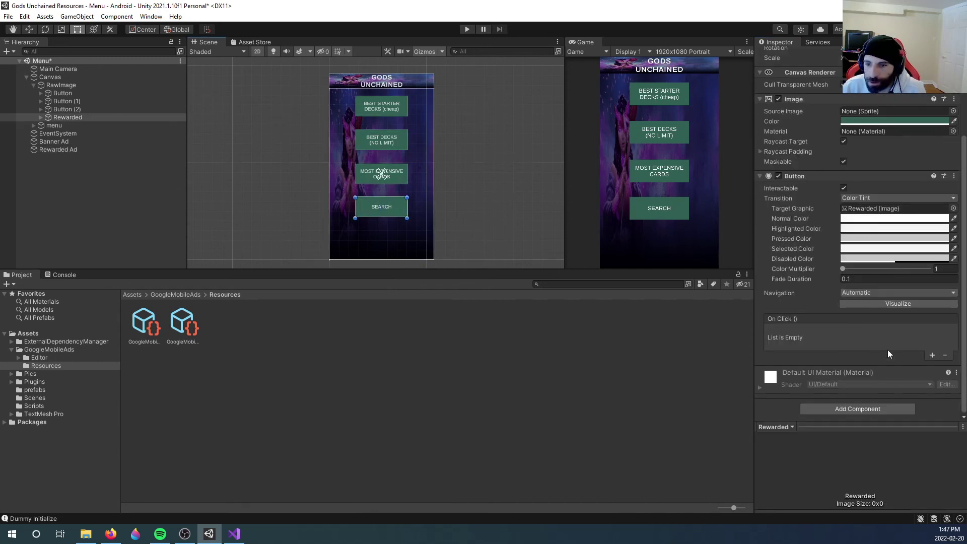
pyautogui.click(932, 356)
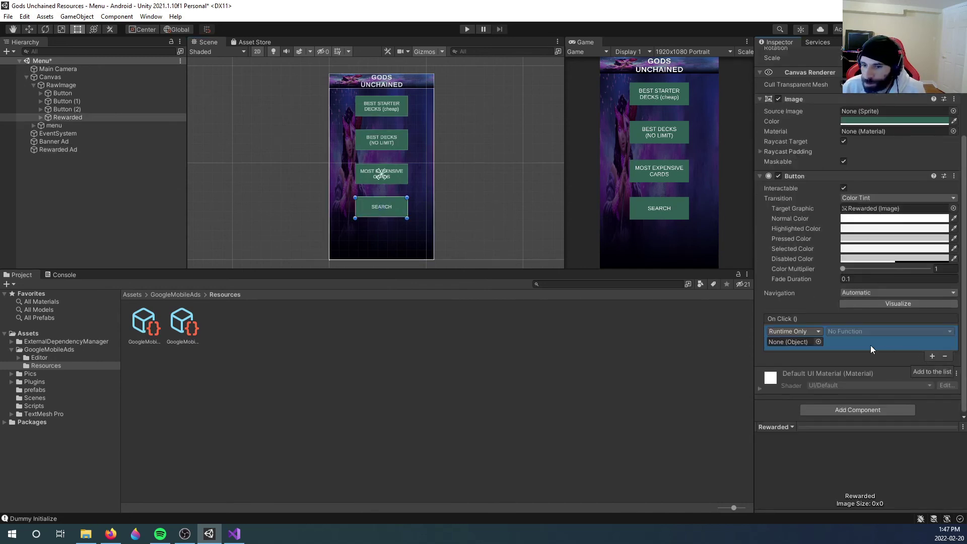
pyautogui.moveTo(94, 152); pyautogui.dragTo(796, 343)
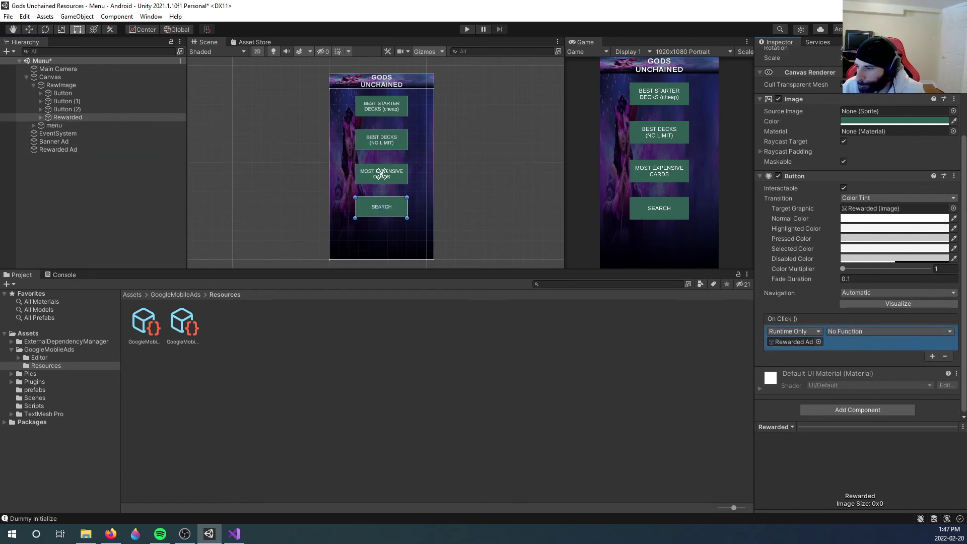
pyautogui.click(882, 332)
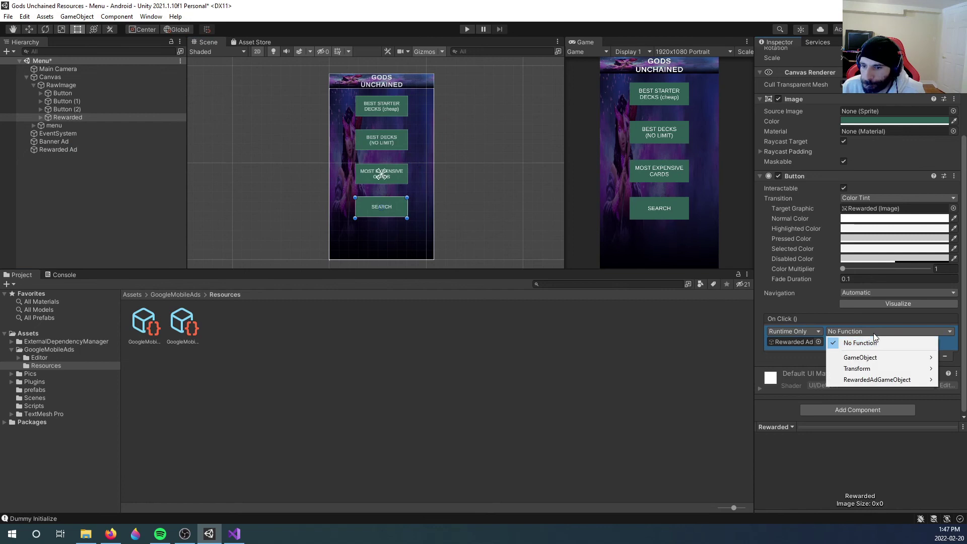
pyautogui.moveTo(880, 380)
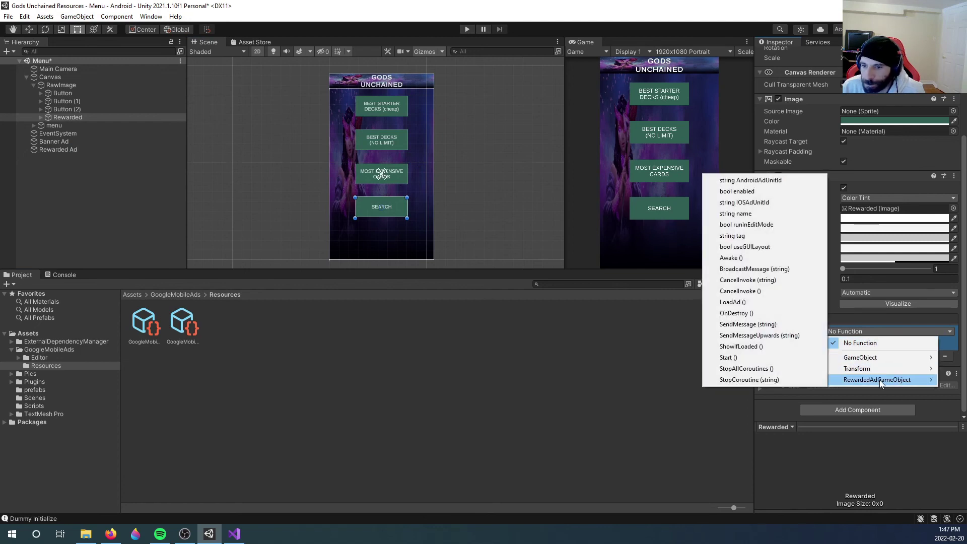
pyautogui.click(754, 347)
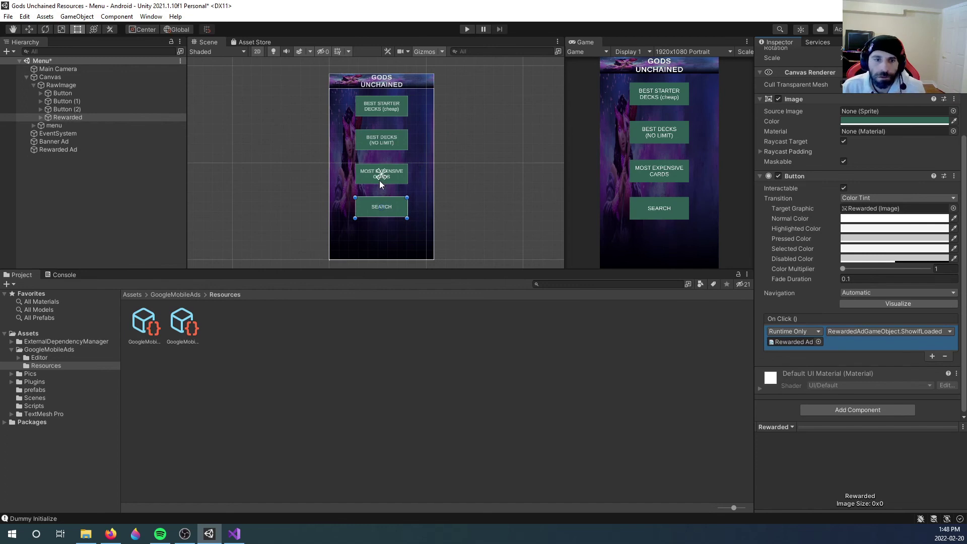
# Start play mode and dismiss the AdMob test interstitial ad
pyautogui.click(466, 29)
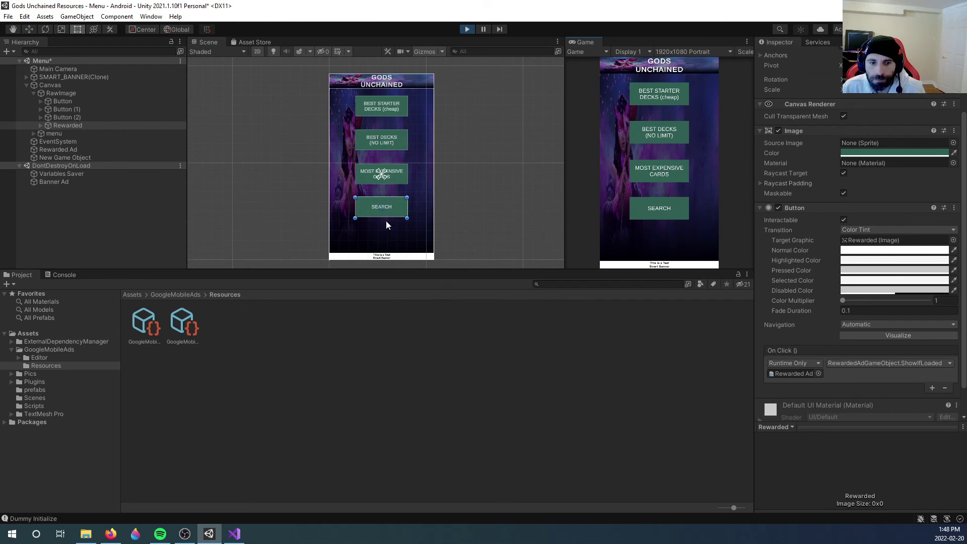
pyautogui.click(653, 204)
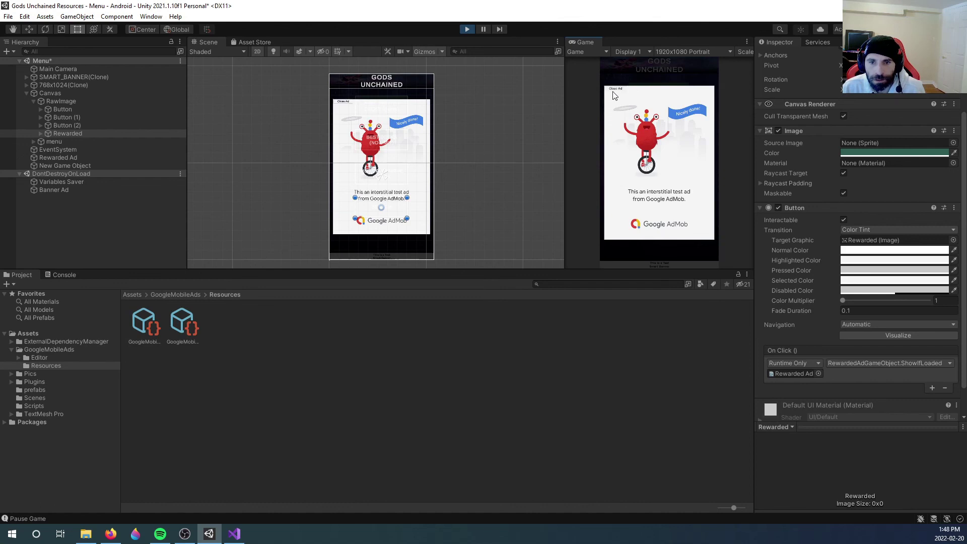
pyautogui.click(613, 88)
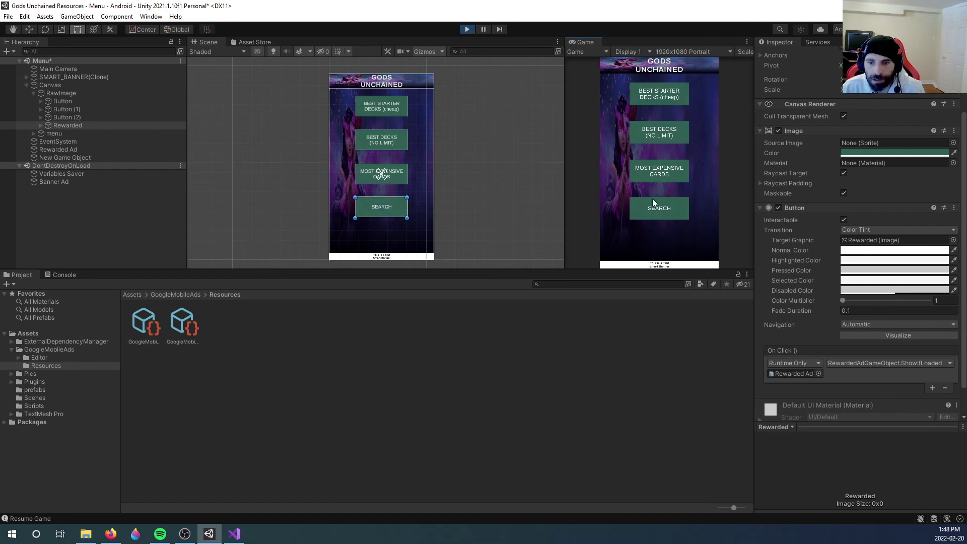
# Go to Best Starter Decks and back to the main menu twice, closing each test ad
pyautogui.click(664, 90)
pyautogui.click(623, 87)
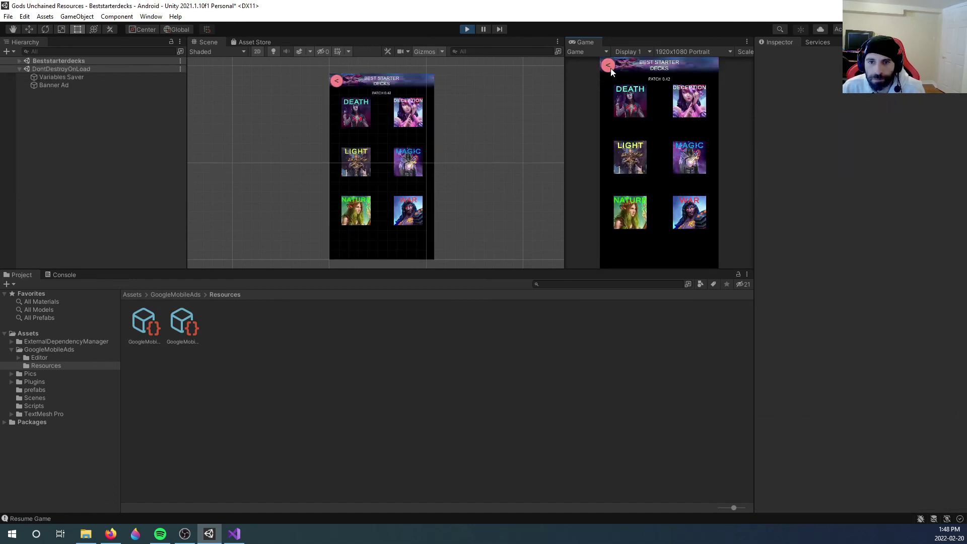
pyautogui.click(611, 68)
pyautogui.click(650, 205)
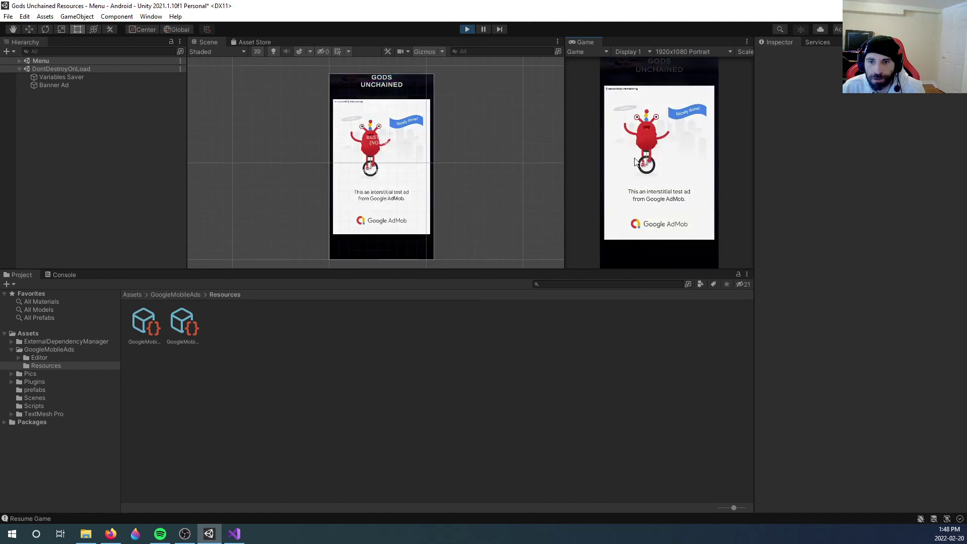
pyautogui.click(615, 89)
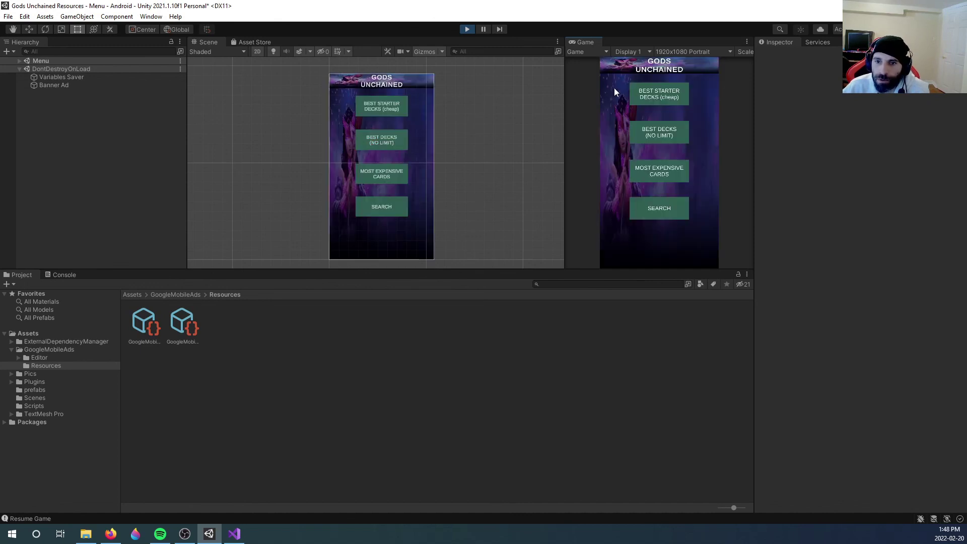
pyautogui.click(651, 97)
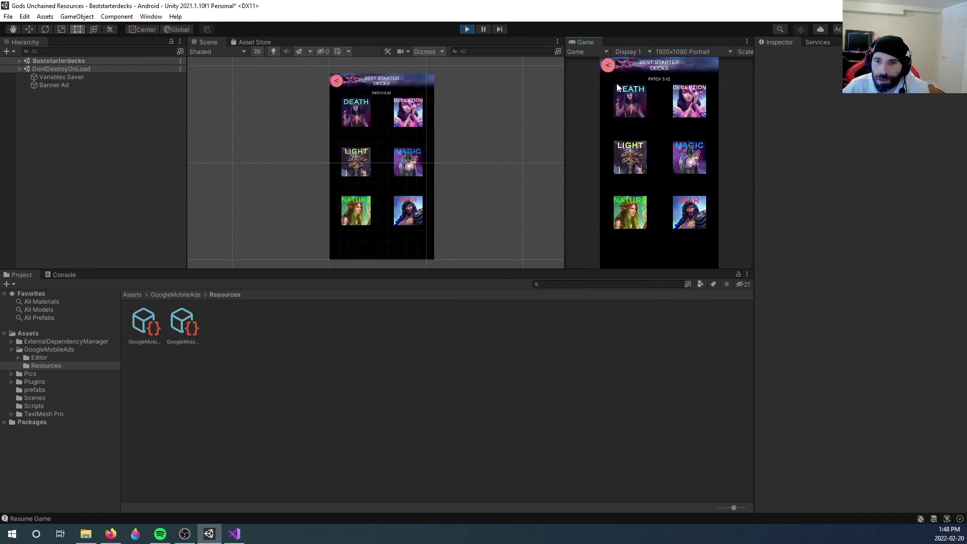
pyautogui.click(608, 65)
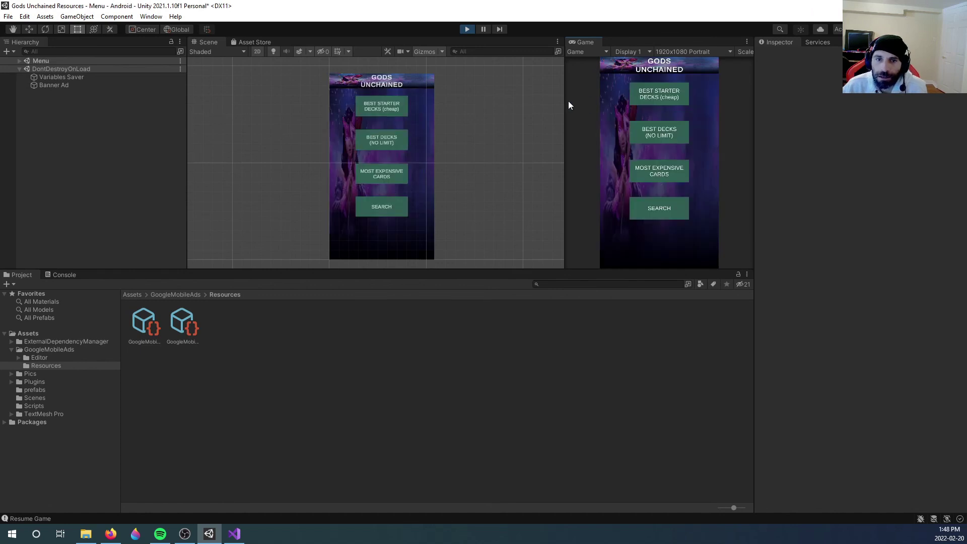